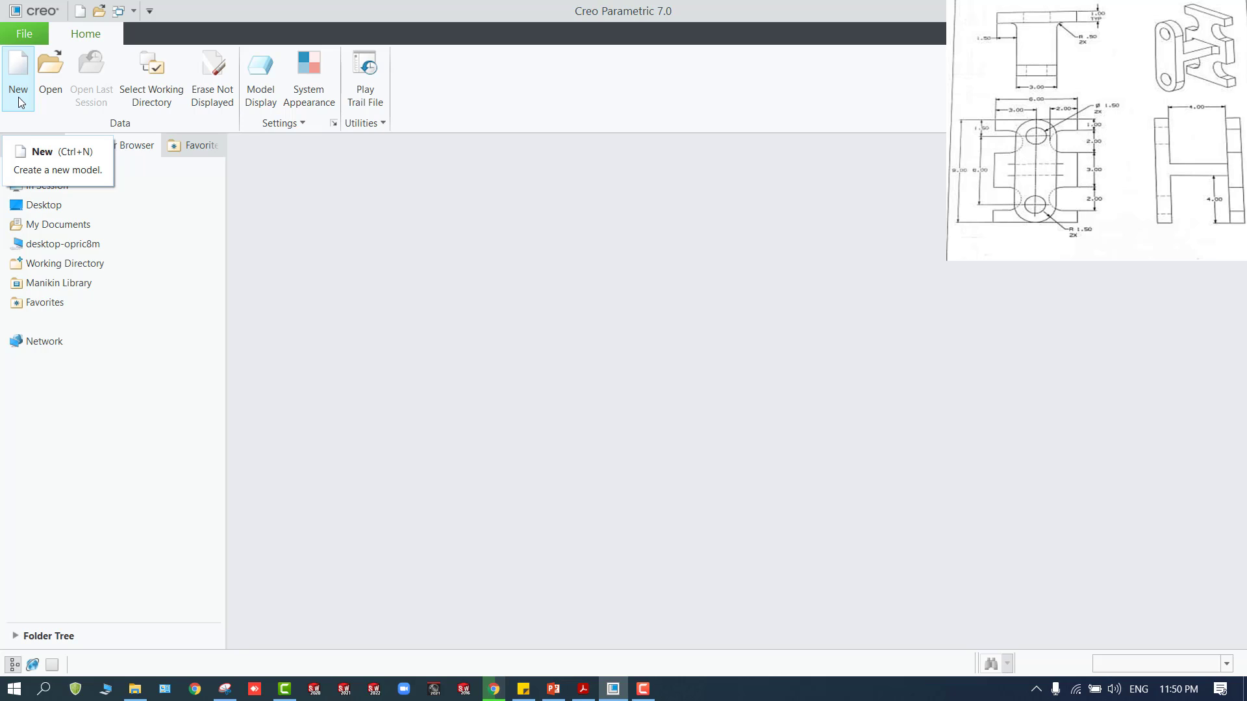
# Try to create a new solid part named Excercise-06 with the default template
pyautogui.click(19, 97)
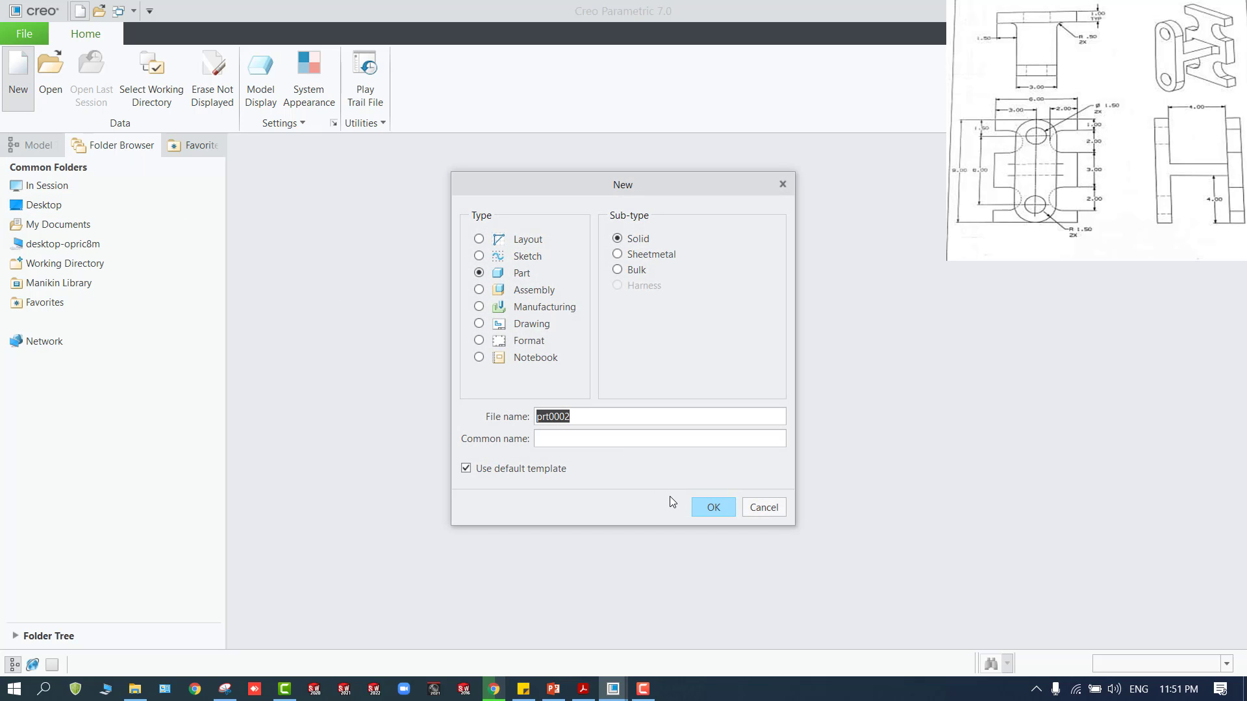
pyautogui.write('Excercise-06')
pyautogui.click(701, 508)
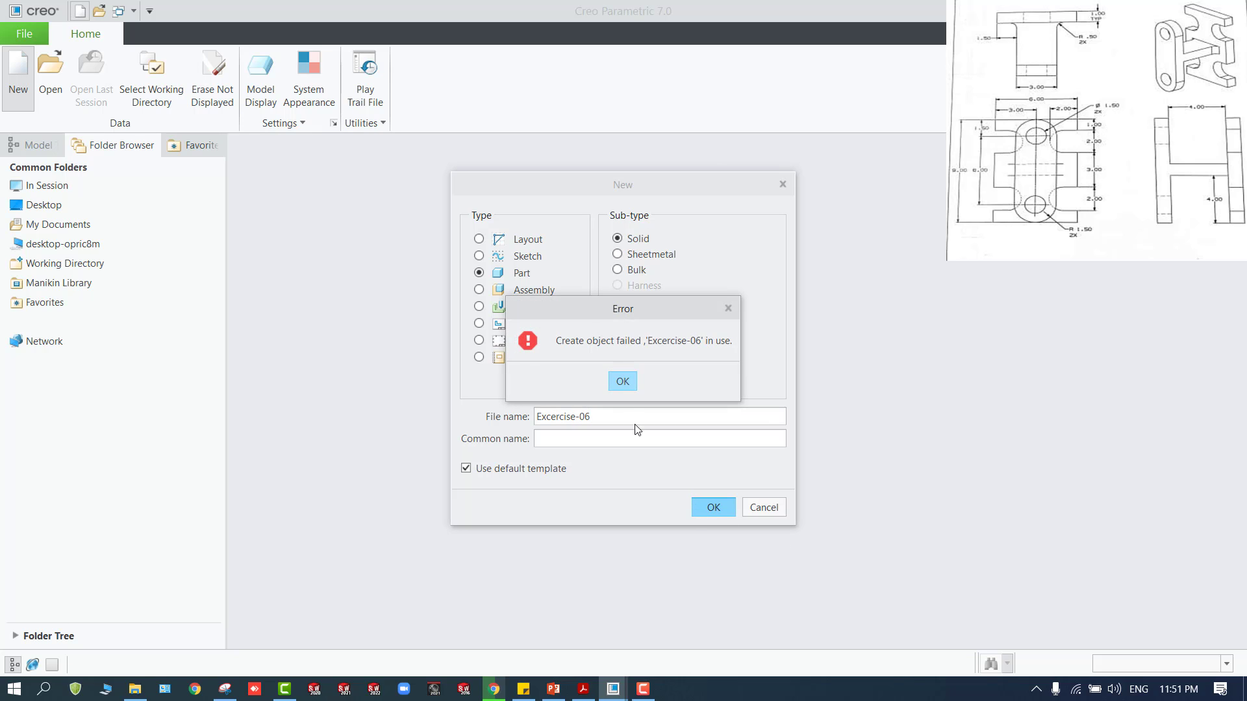
pyautogui.click(620, 383)
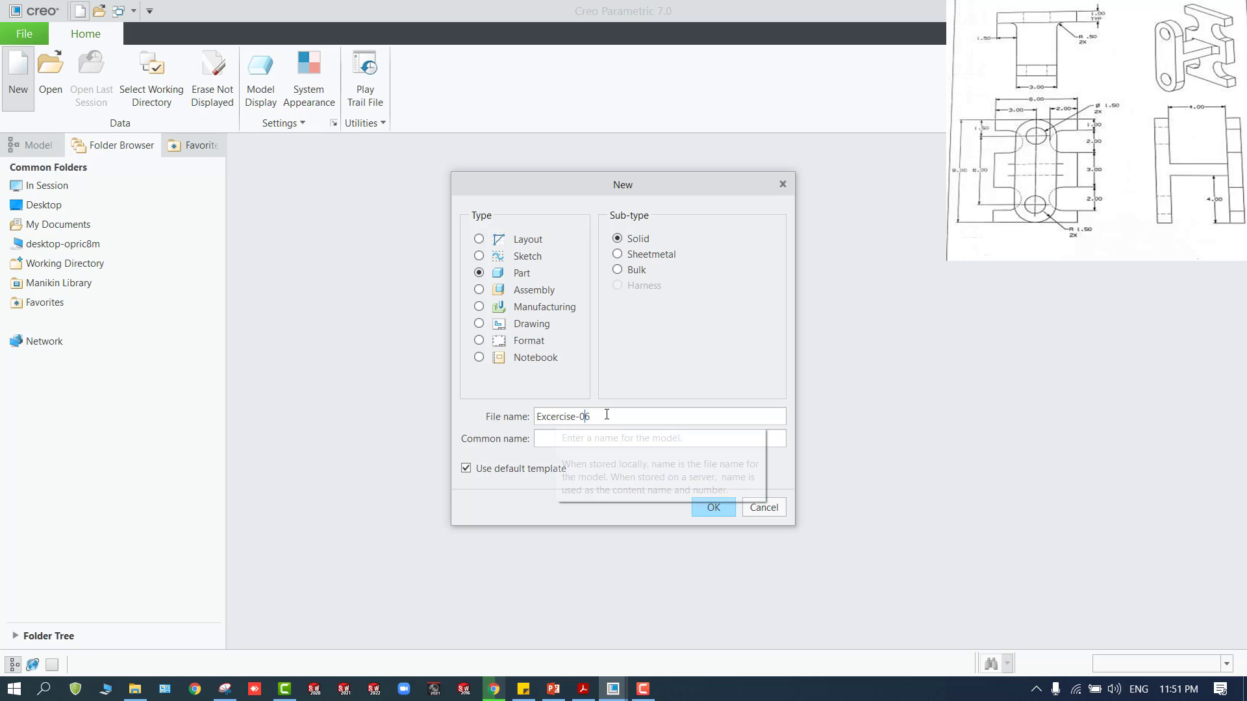
# Change the new part's file name to Excercise-006 and create it
pyautogui.press('BackSpace')
pyautogui.write('06')
pyautogui.click(713, 509)
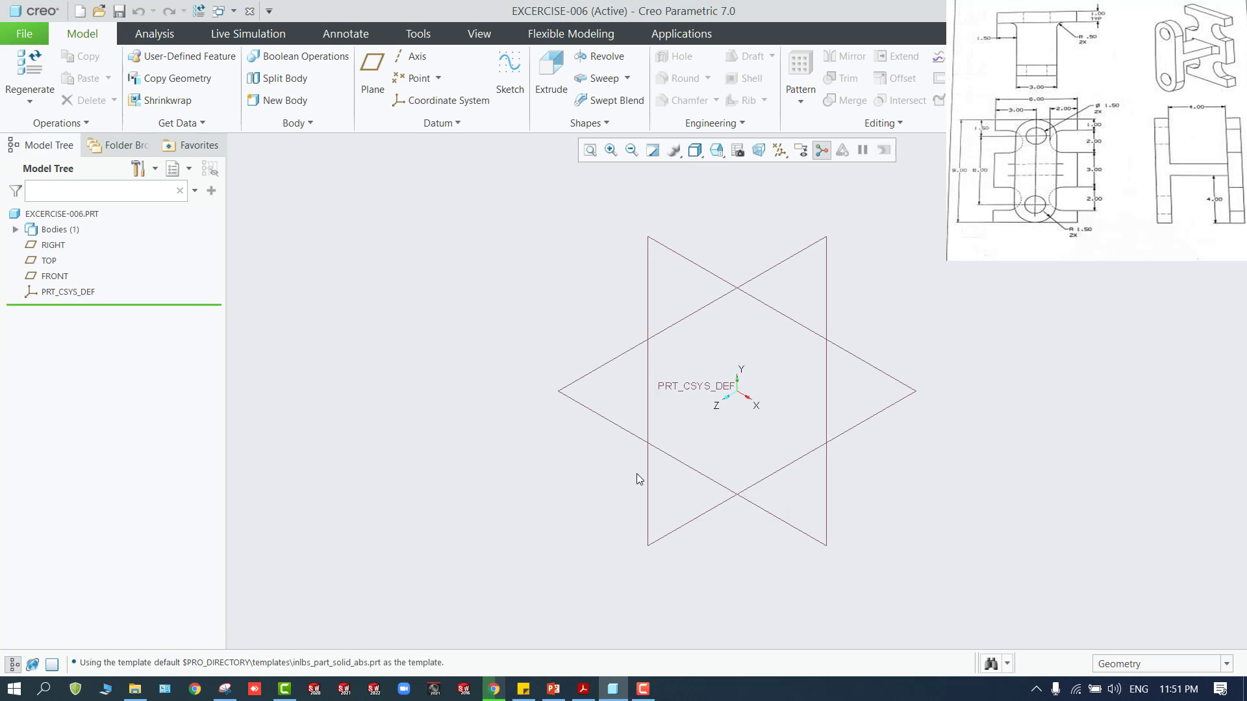
# Start a sketch on the FRONT plane and draw a horizontal line about 114 long from the origin along positive X
pyautogui.click(696, 267)
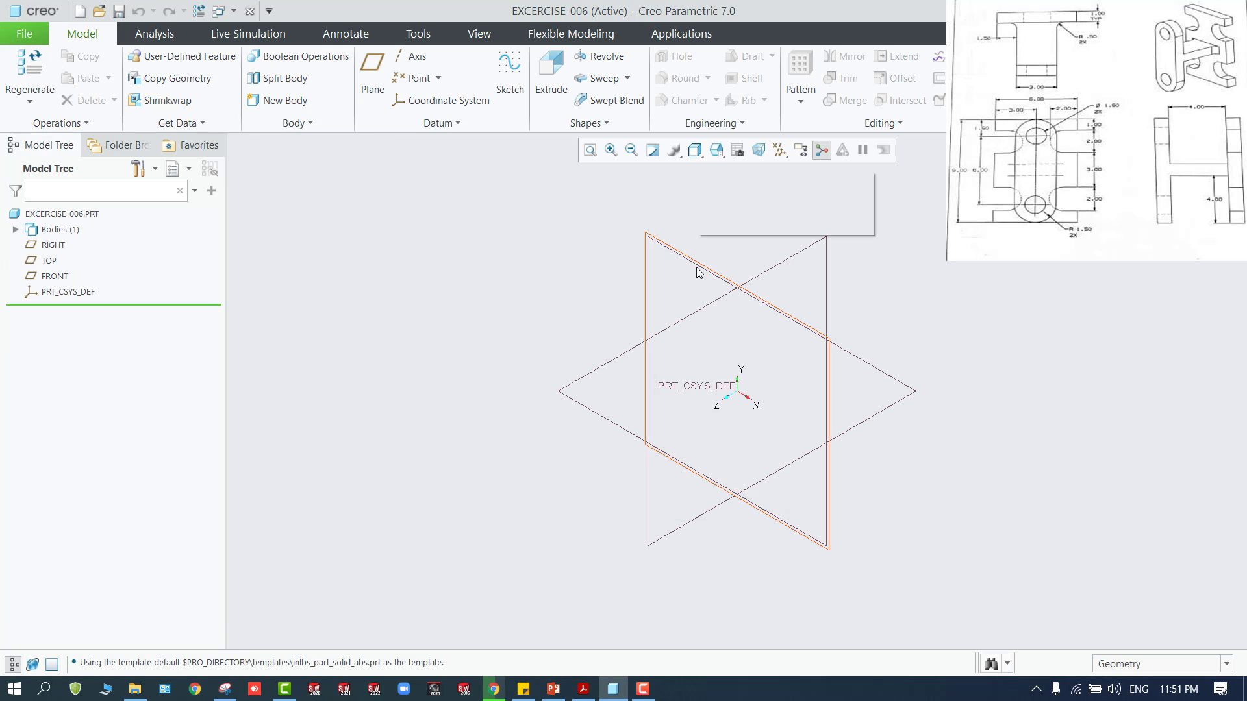
pyautogui.click(706, 202)
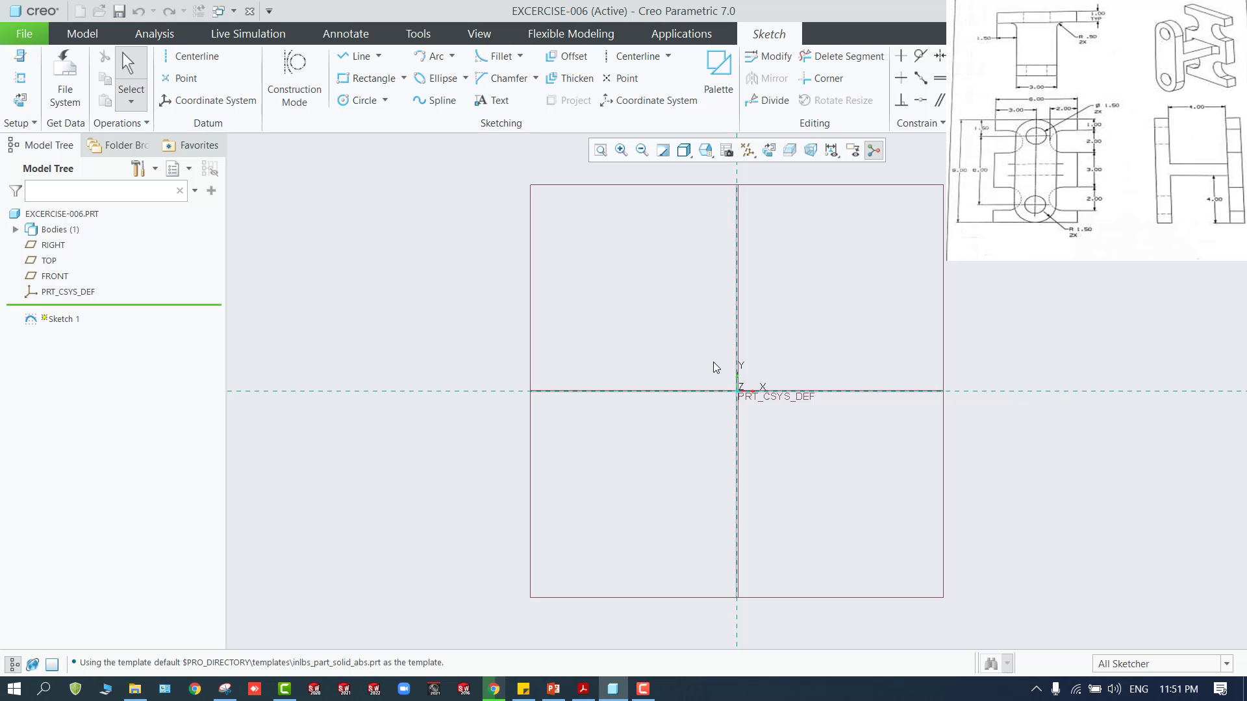
pyautogui.click(359, 56)
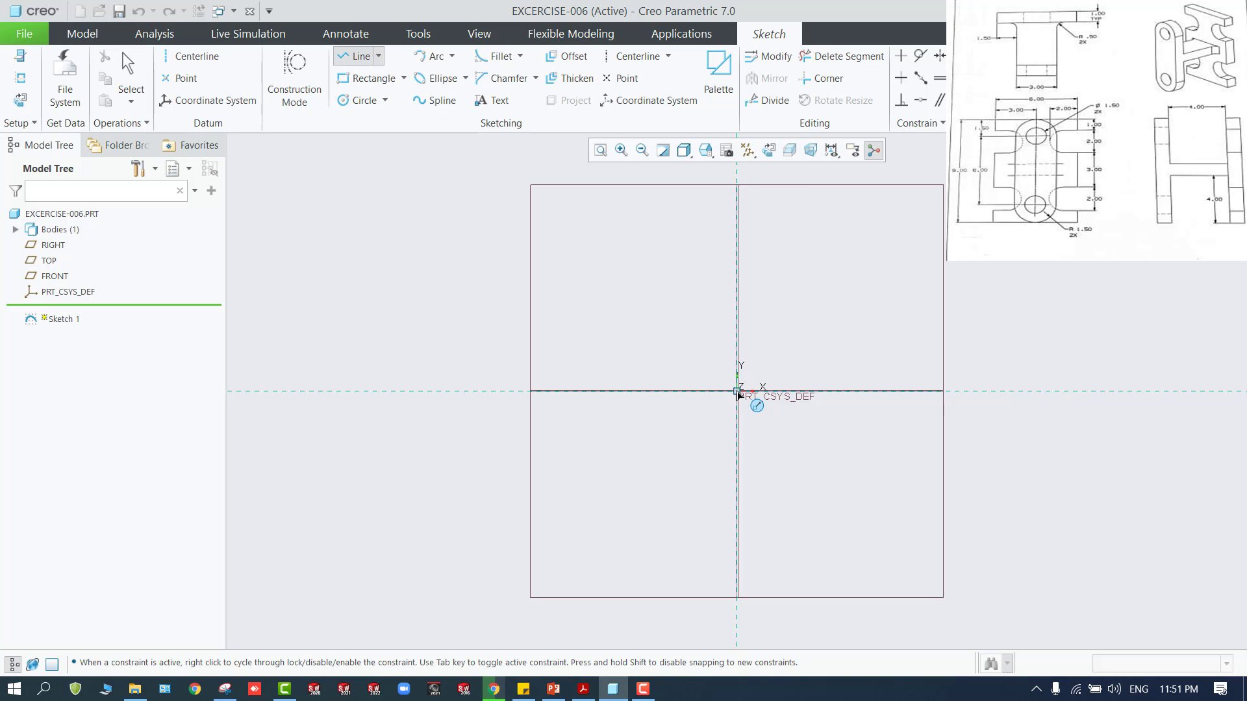
pyautogui.click(738, 392)
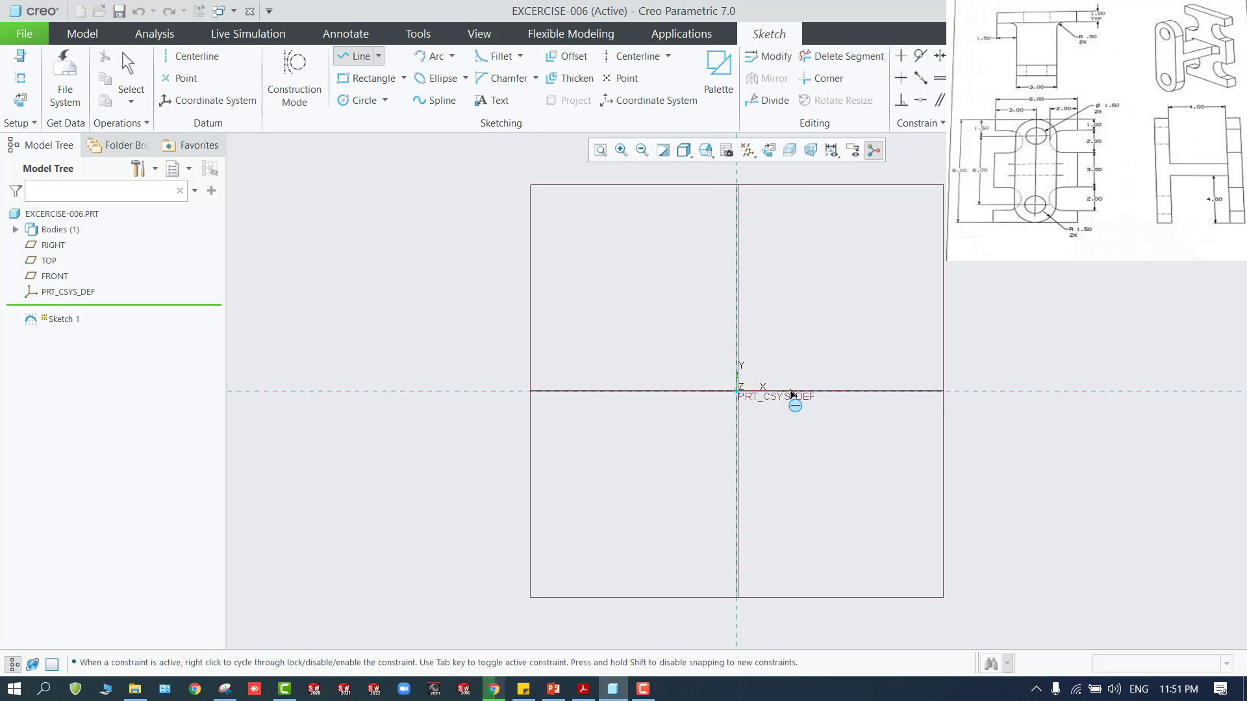
pyautogui.click(831, 392)
pyautogui.middleClick(832, 392)
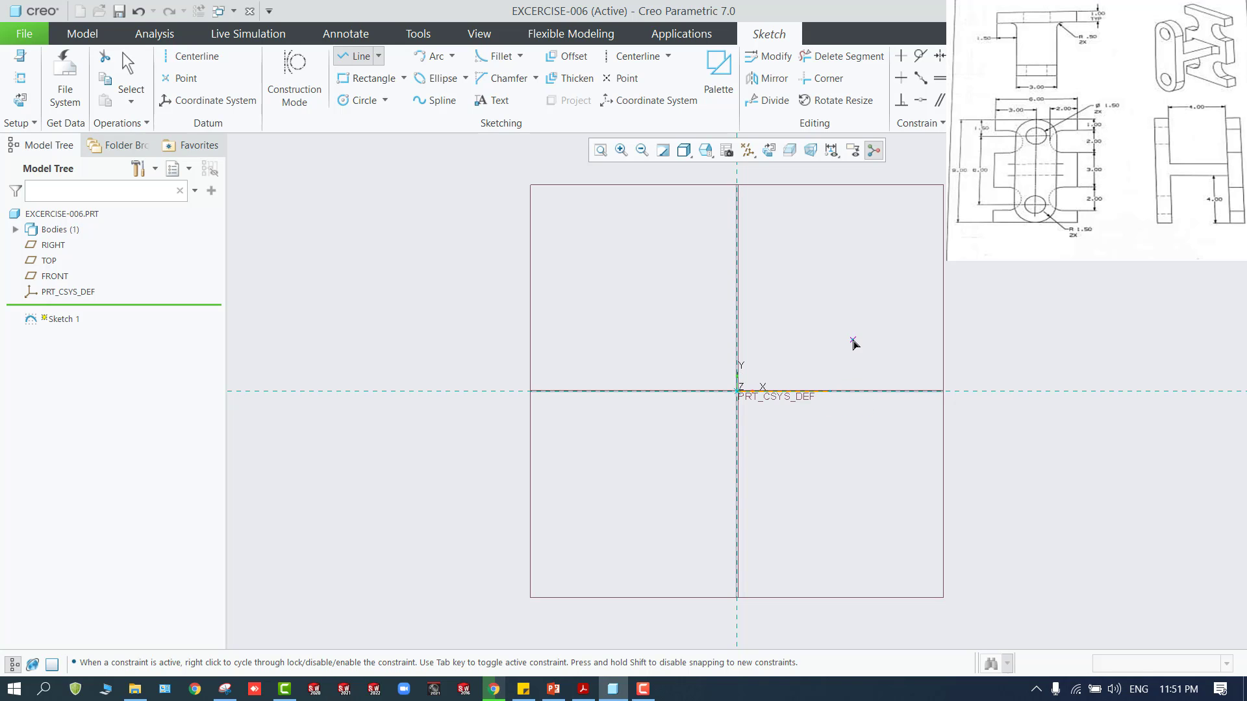
pyautogui.middleClick(852, 343)
# Set the horizontal line's length to 6
pyautogui.doubleClick(784, 387)
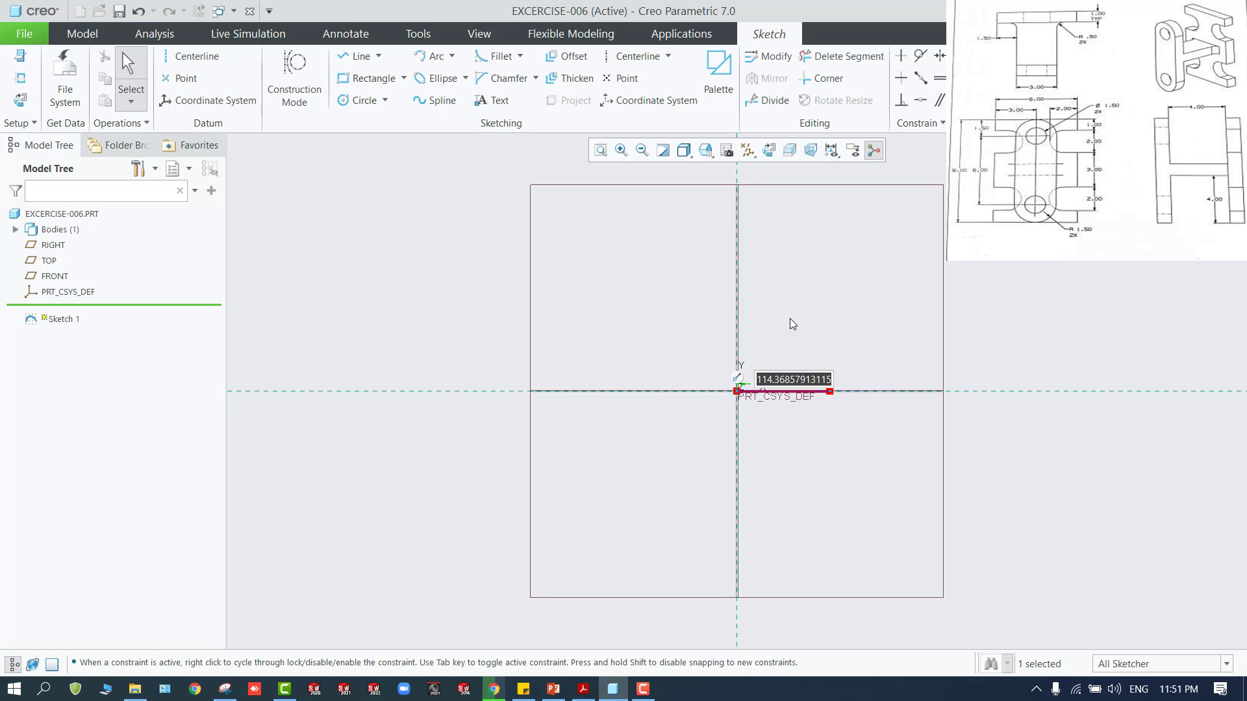
pyautogui.write('4')
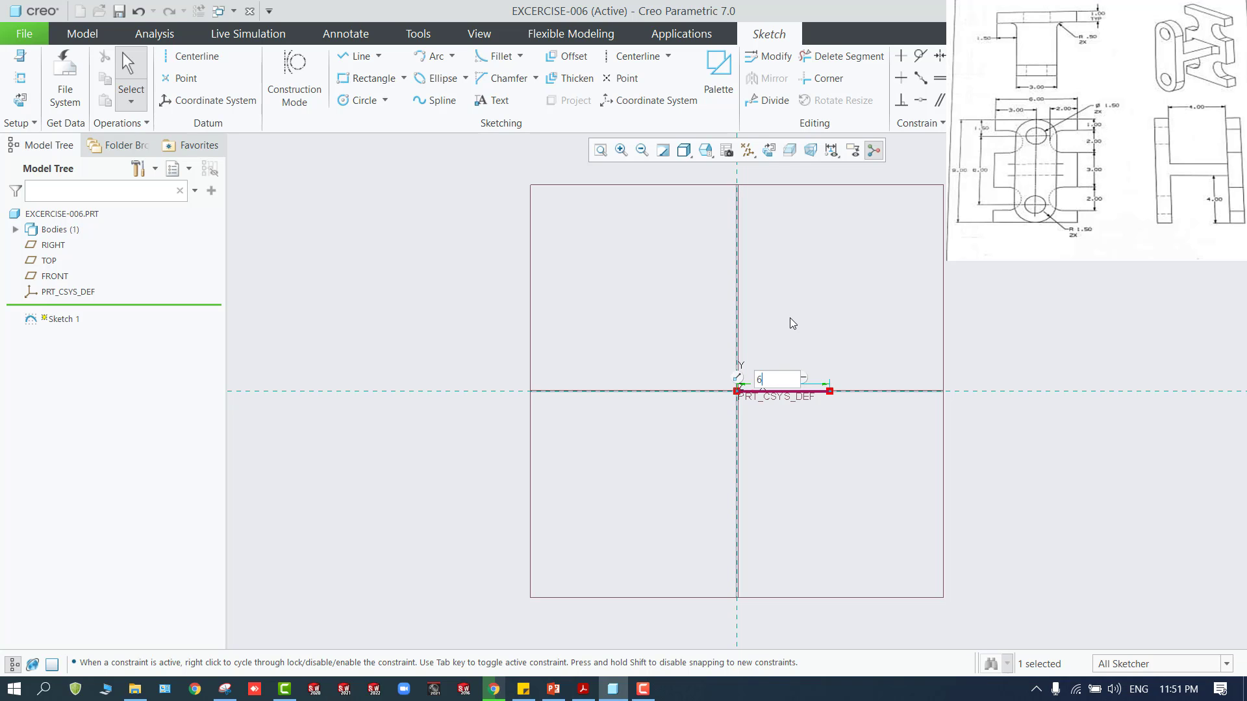
pyautogui.press('Return')
# From the line's right end, draw connected lines down about 1.52, left about 1.52, down about 1.15 and right about 1.52 as the first notch
pyautogui.scroll(-11, 746, 448)
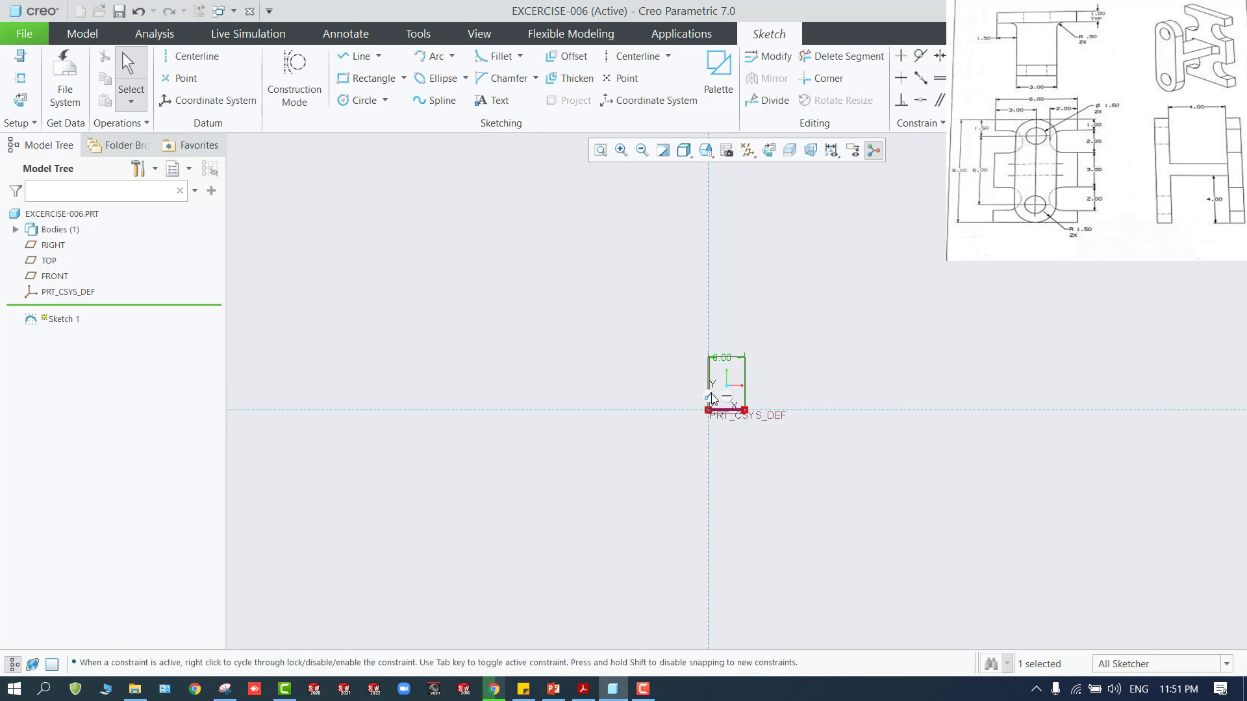
pyautogui.moveTo(784, 269); pyautogui.dragTo(789, 506)
pyautogui.scroll(1, 832, 576)
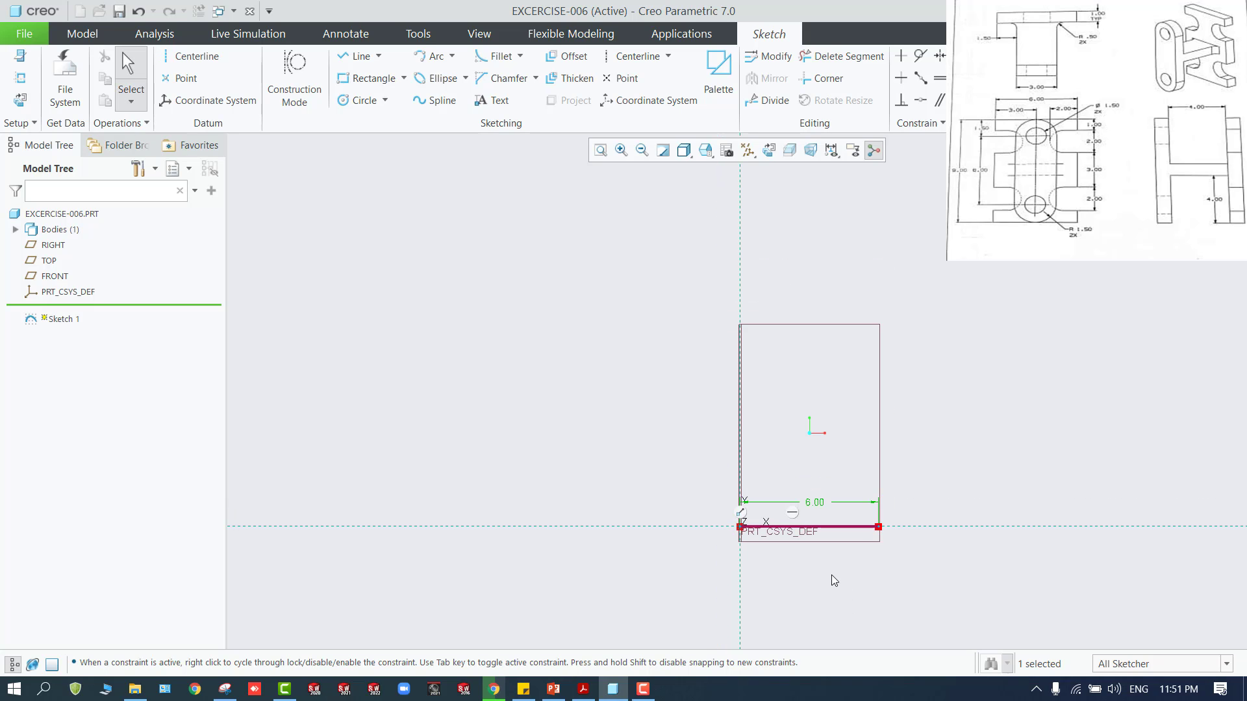
pyautogui.scroll(-1, 832, 576)
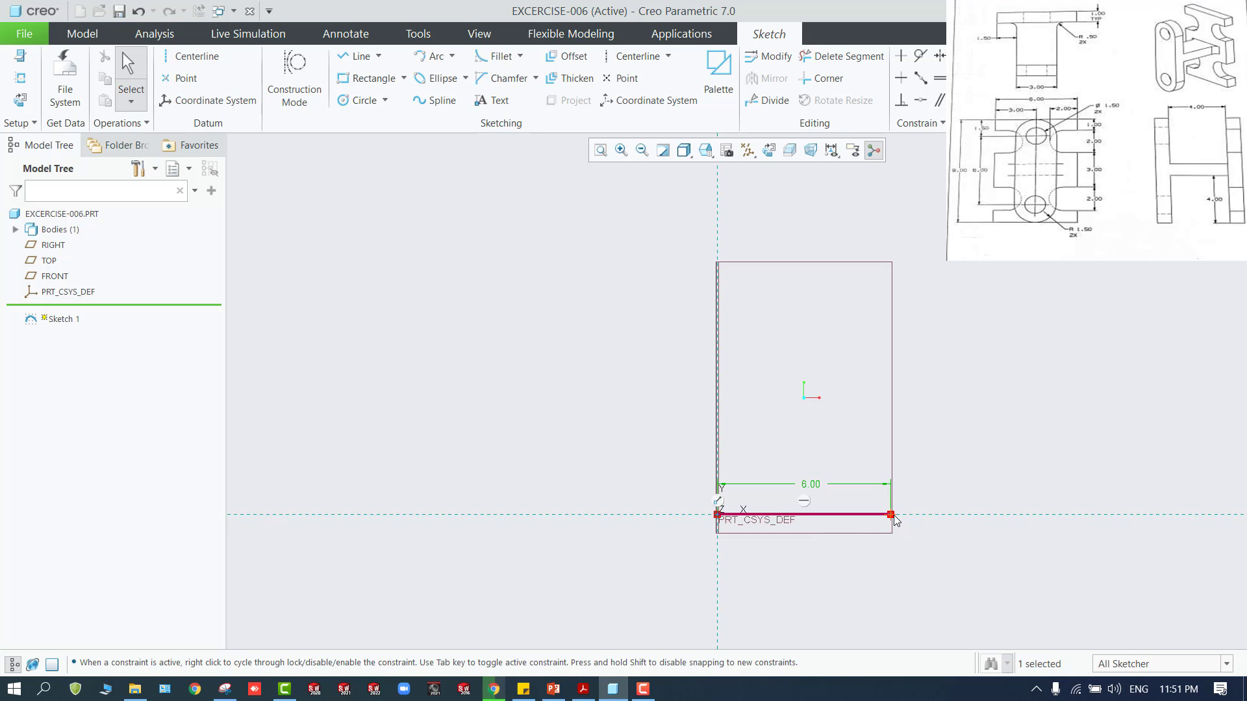
pyautogui.click(357, 56)
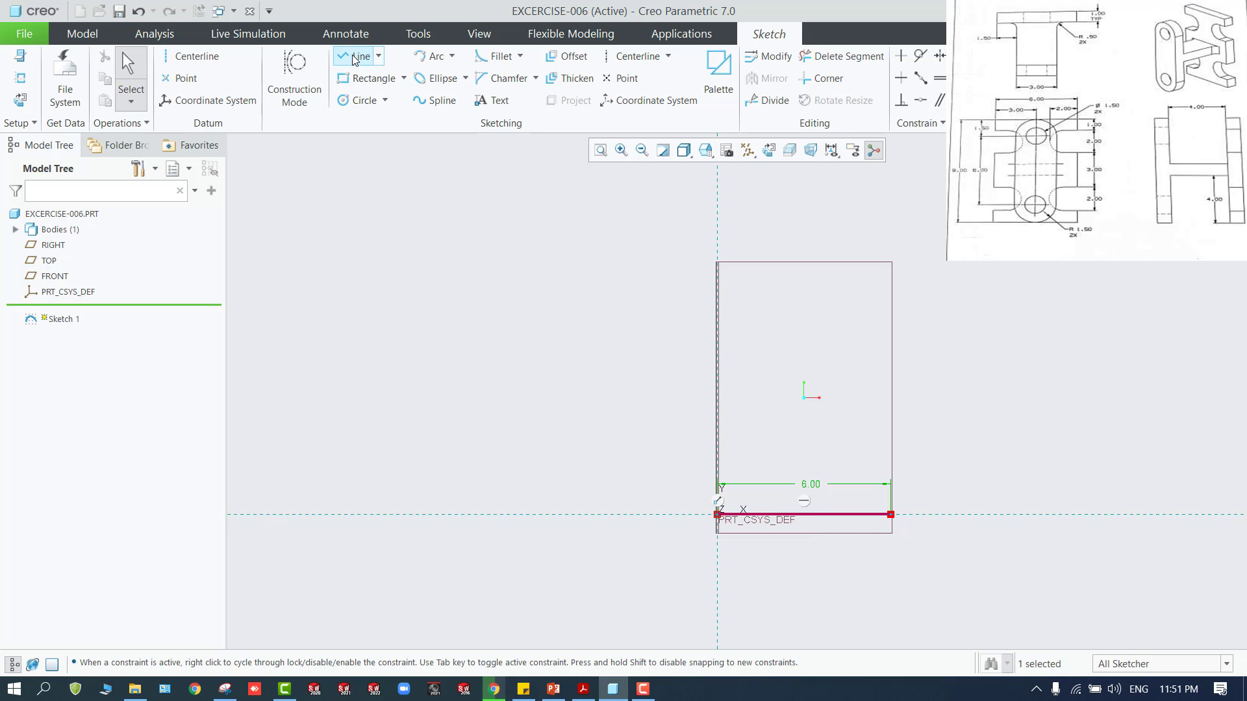
pyautogui.click(891, 515)
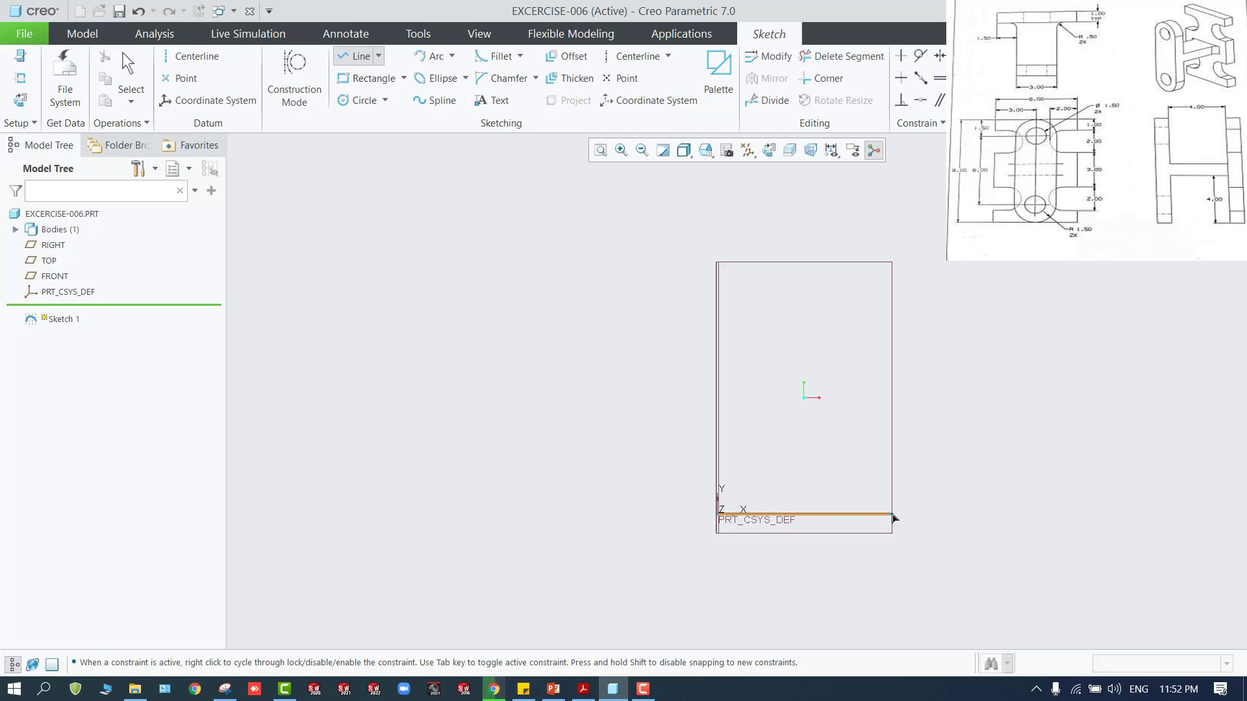
pyautogui.click(891, 559)
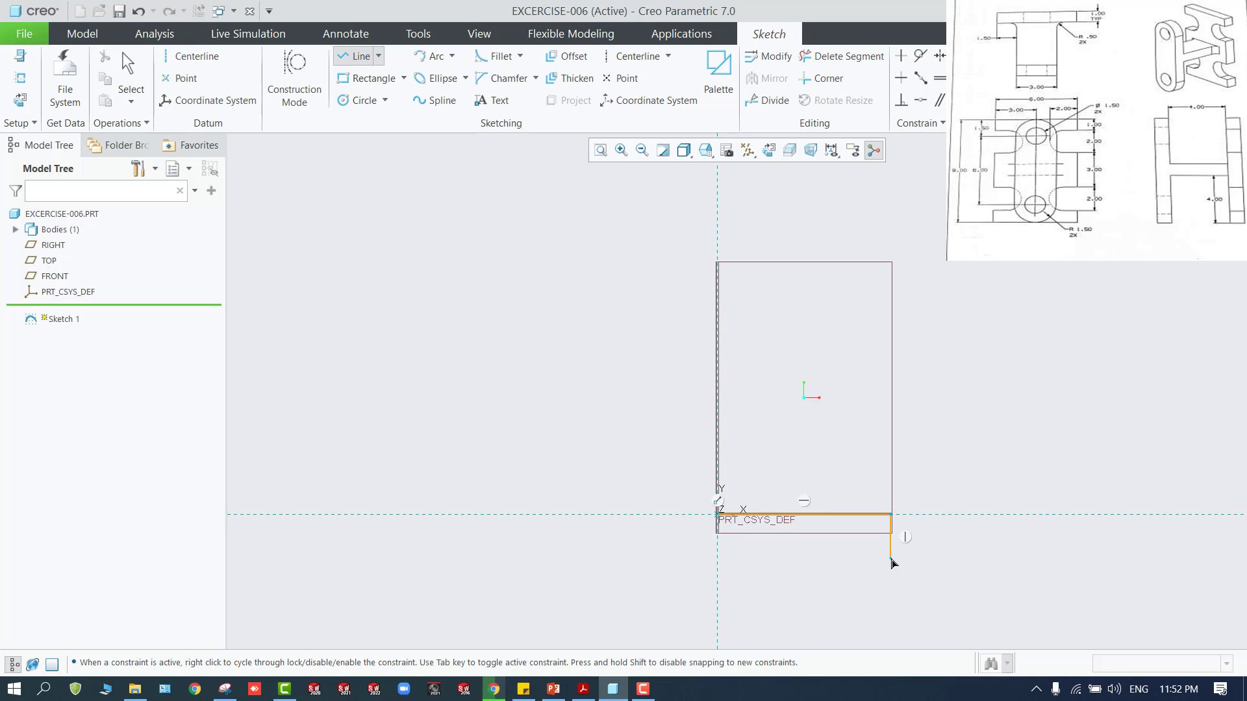
pyautogui.click(847, 558)
pyautogui.click(846, 592)
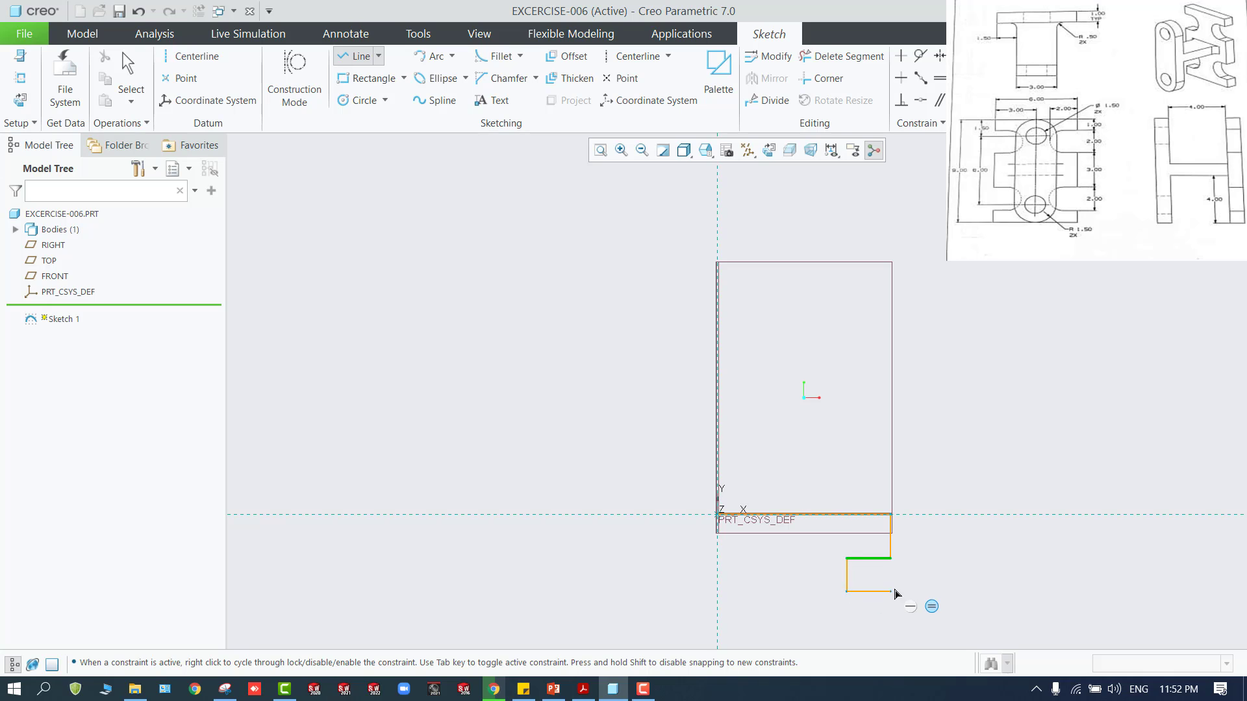
pyautogui.click(892, 591)
pyautogui.middleClick(892, 591)
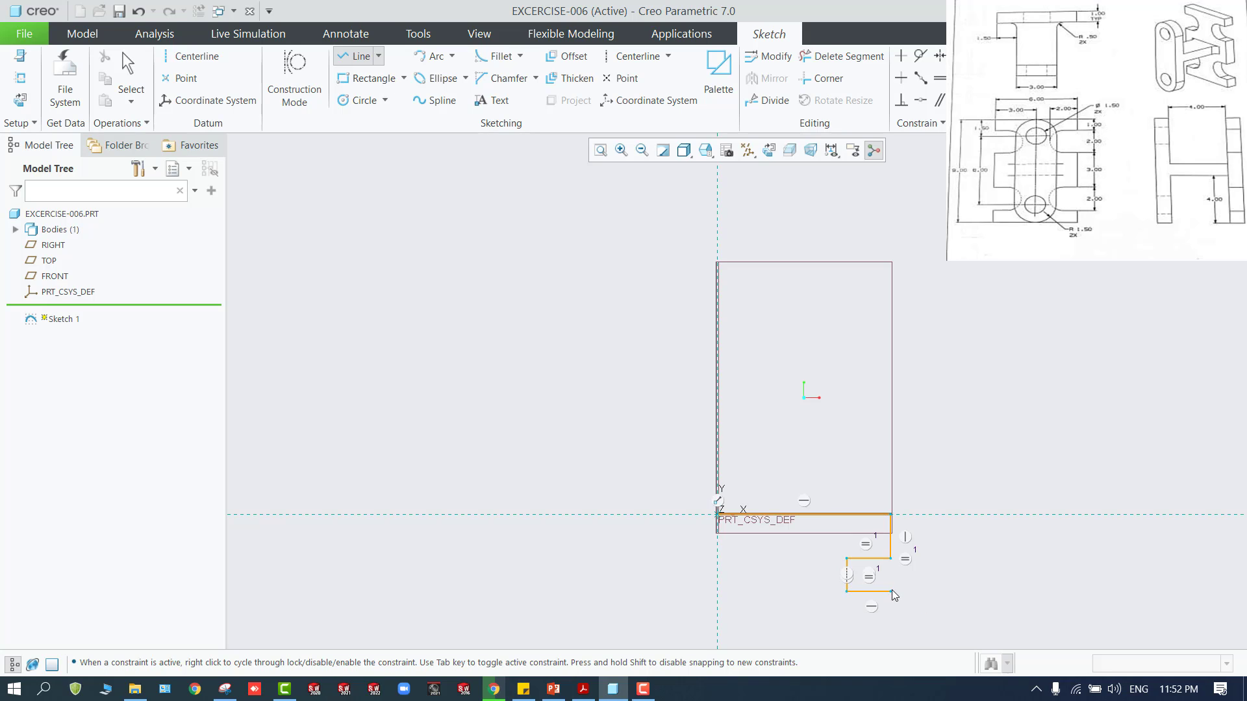
# Continue the profile from the first notch with a vertical line down about 2.10 and a horizontal line left about 1.52
pyautogui.click(891, 592)
pyautogui.scroll(-3, 892, 592)
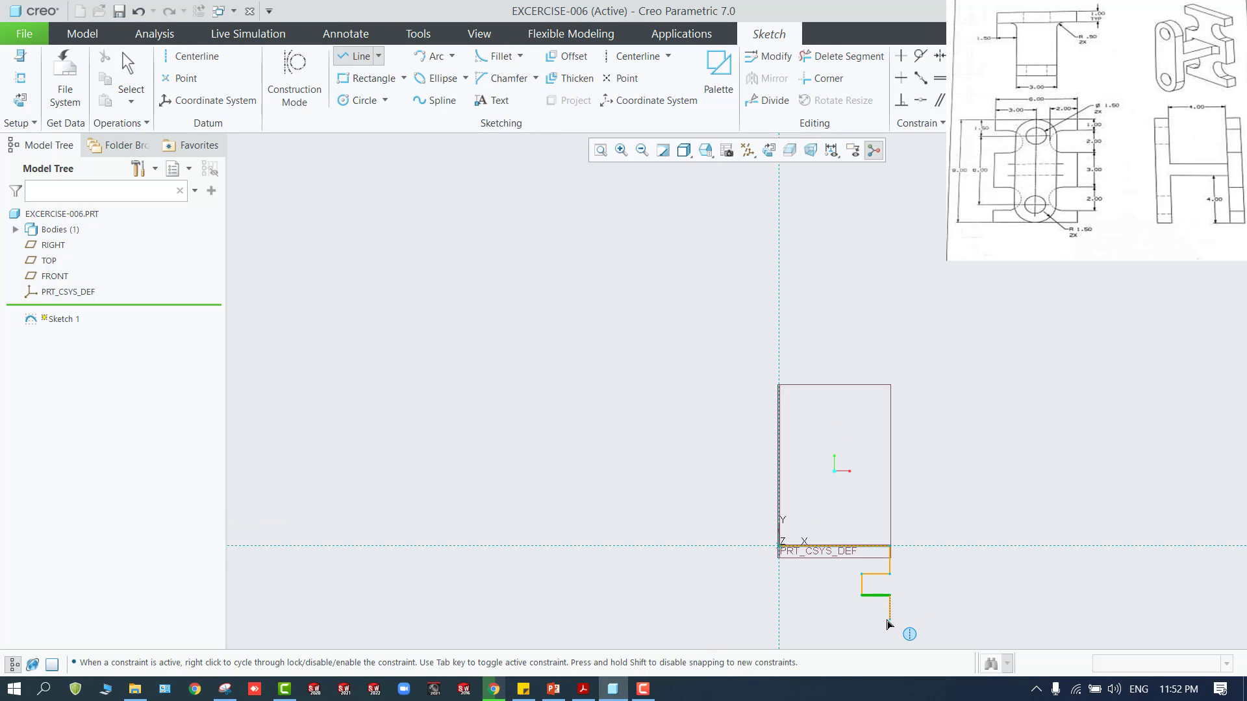
pyautogui.scroll(-2, 888, 624)
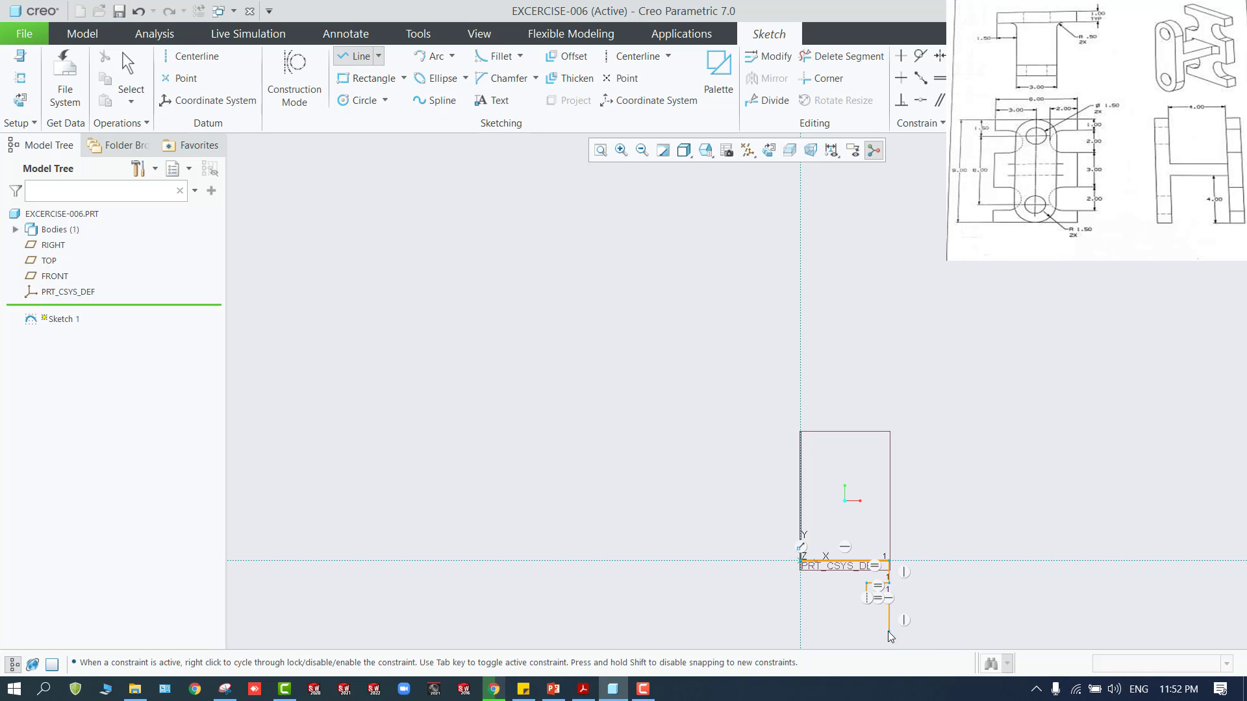
pyautogui.click(888, 631)
pyautogui.click(867, 630)
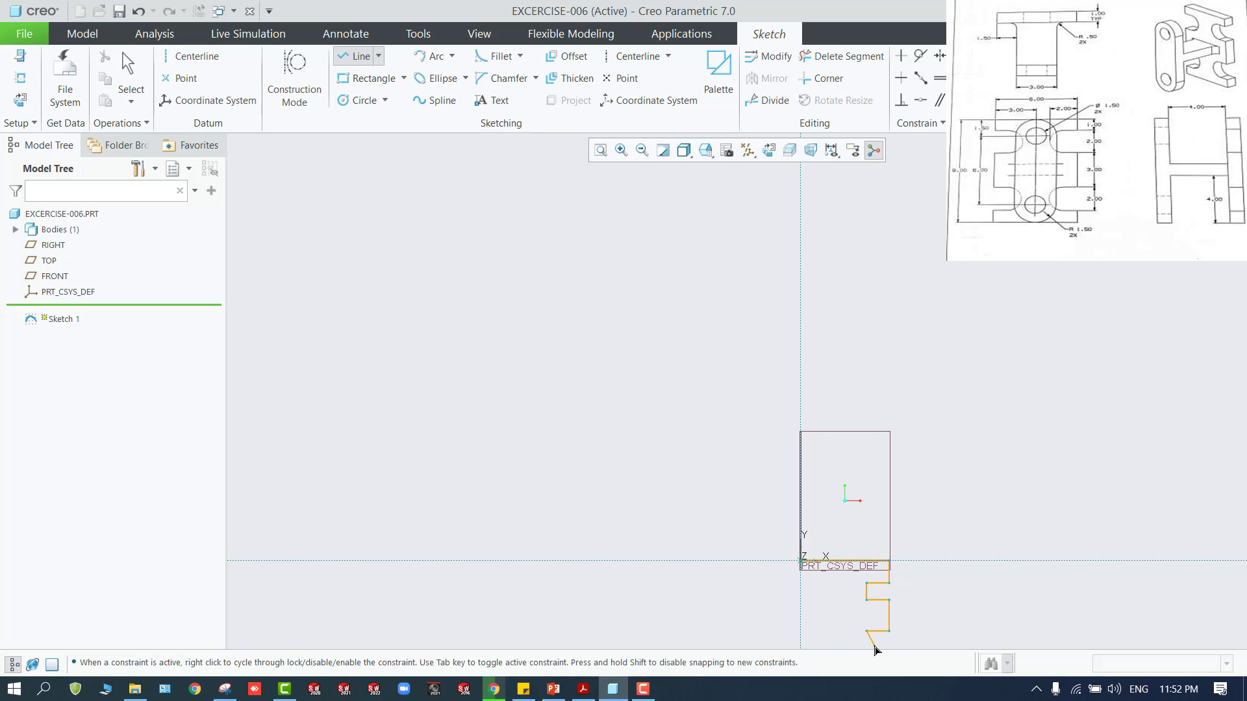
pyautogui.middleClick(873, 649)
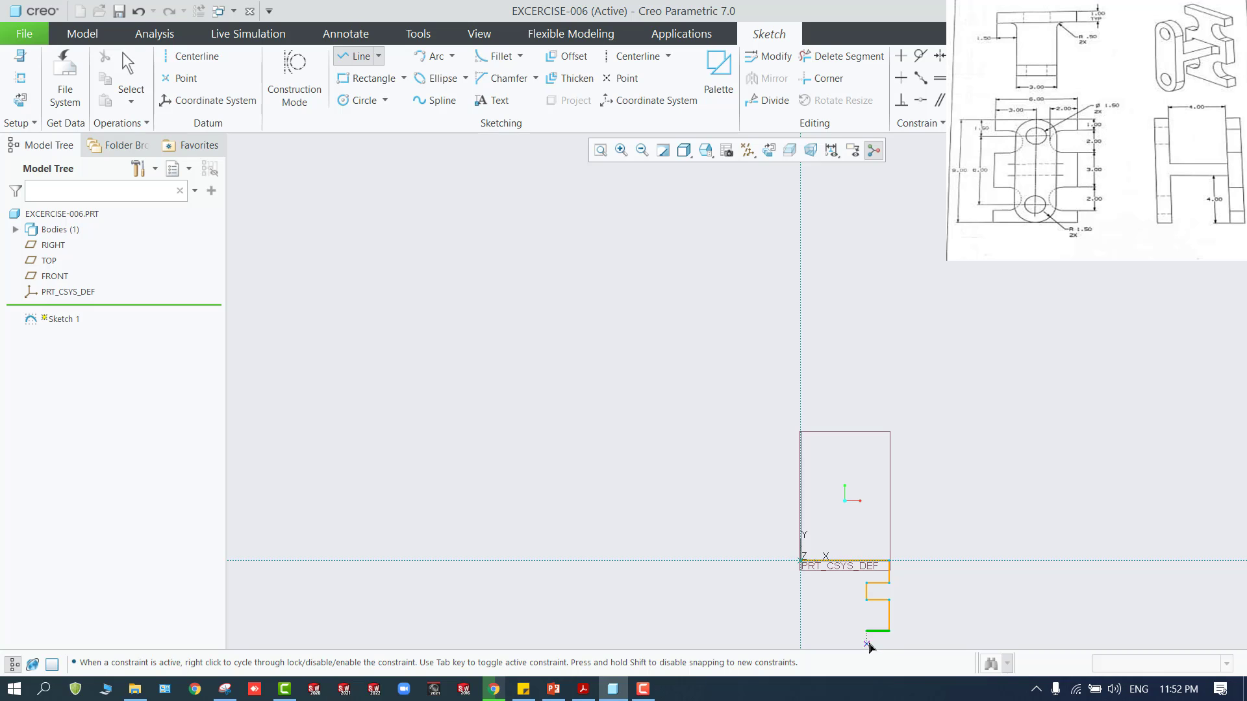
pyautogui.middleClick(835, 607)
# Draw a matching second notch about 1.15 high, a short edge down about 1.15, and a horizontal bottom line ending on the vertical reference
pyautogui.keyDown('shift'); pyautogui.moveTo(834, 604); pyautogui.dragTo(821, 348, button='middle'); pyautogui.keyUp('shift')
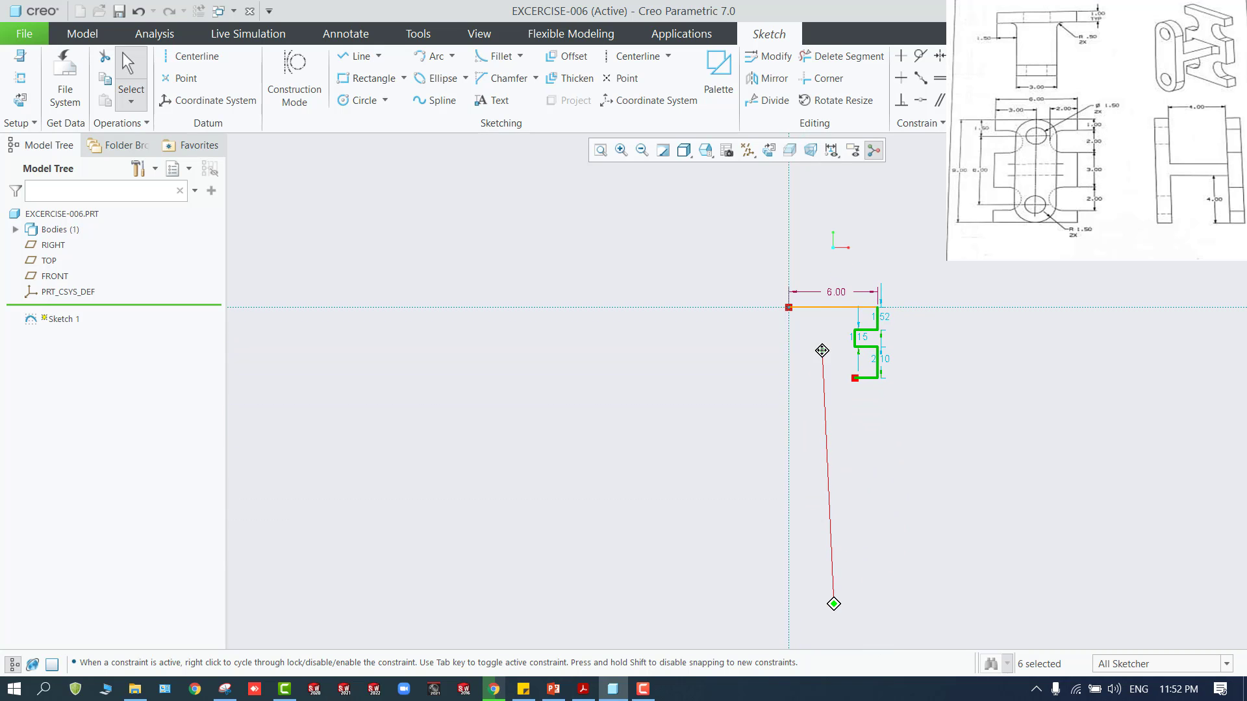
pyautogui.scroll(3, 878, 335)
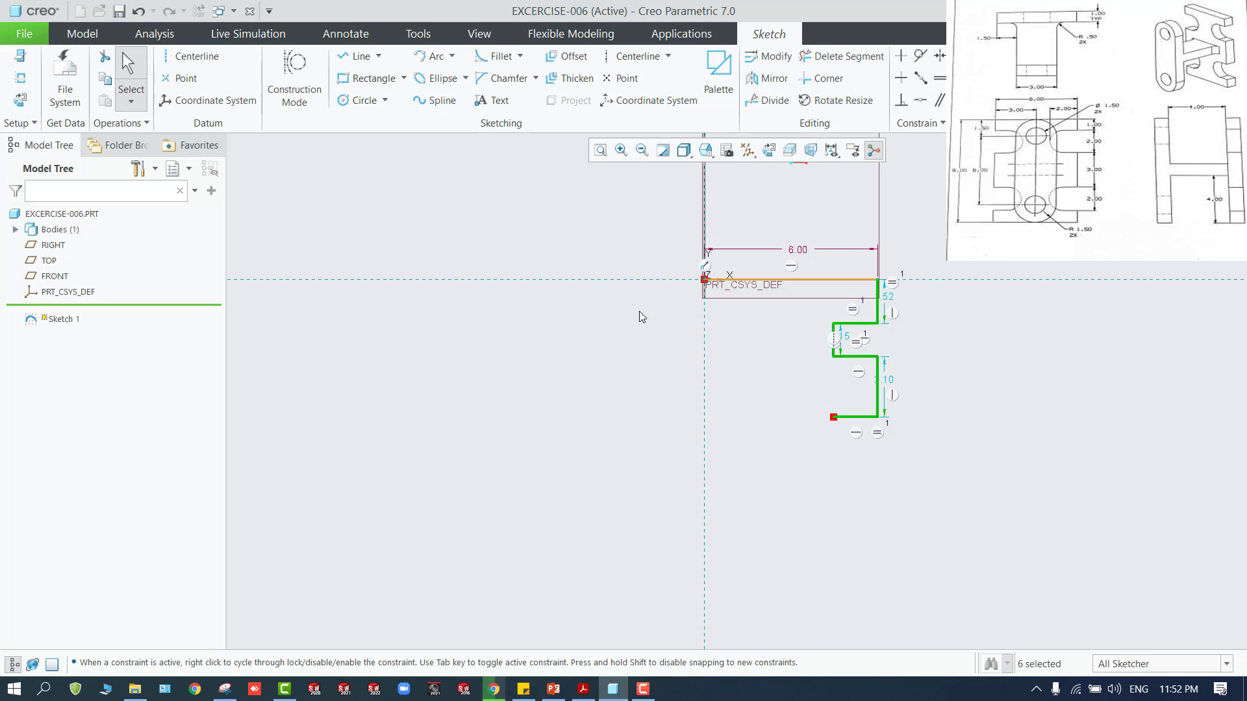
pyautogui.click(357, 56)
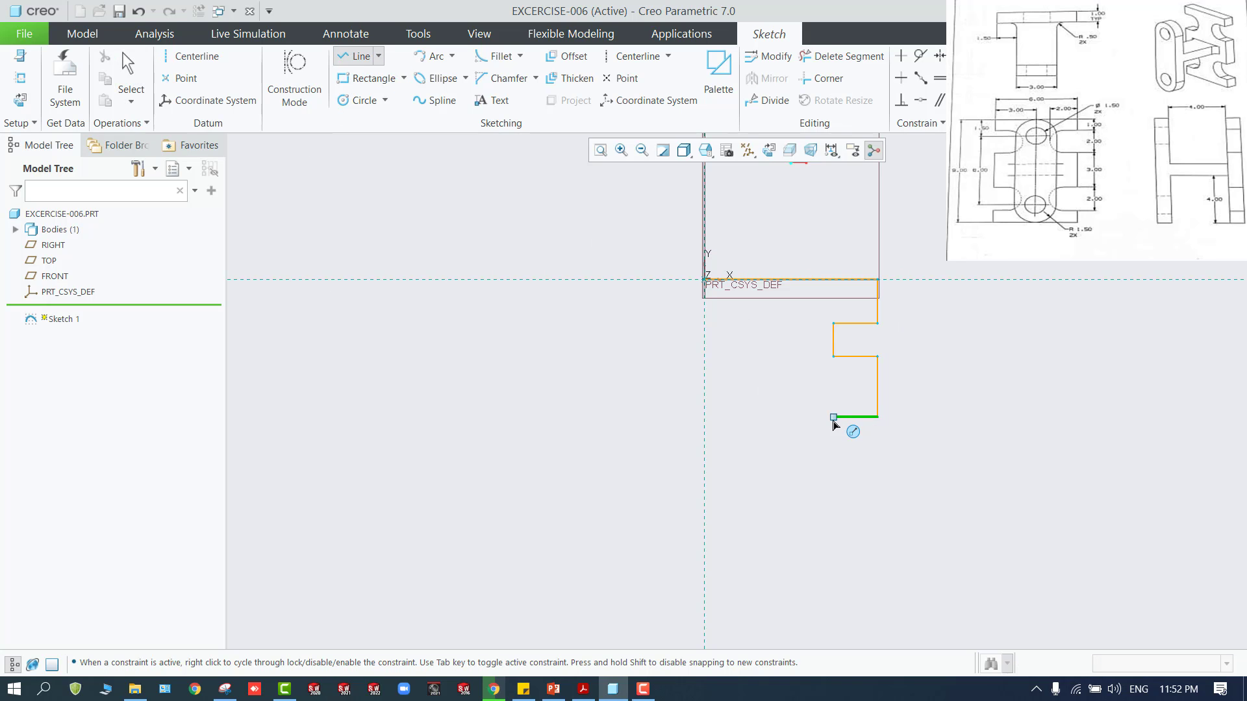
pyautogui.click(833, 416)
pyautogui.click(834, 451)
pyautogui.click(878, 451)
pyautogui.click(878, 484)
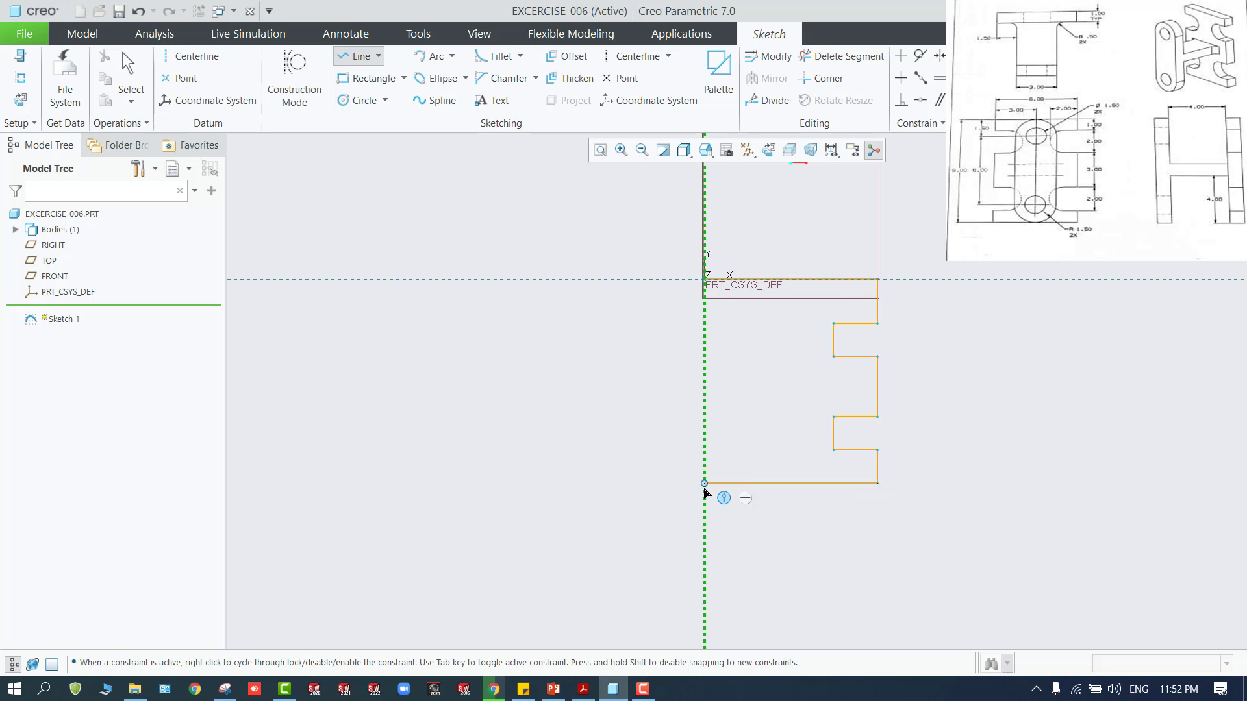
pyautogui.click(705, 484)
# Add a vertical datum centerline near the middle of the profile's width
pyautogui.click(190, 56)
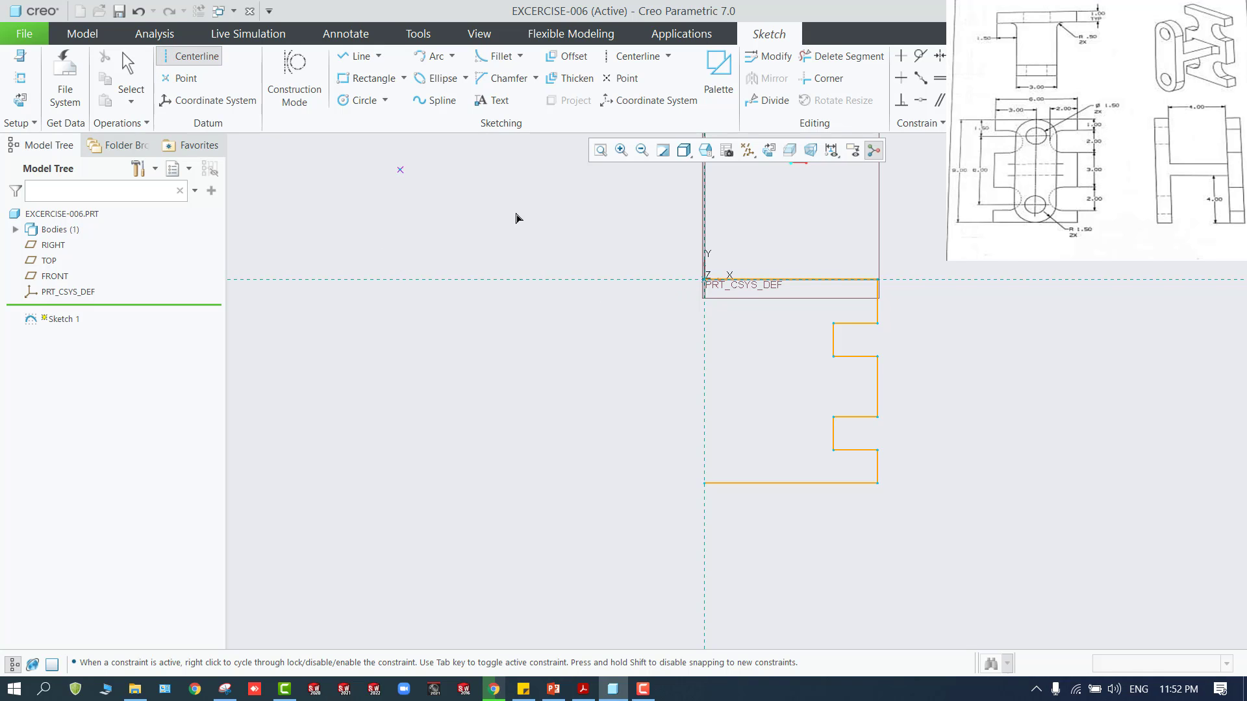
pyautogui.click(787, 257)
pyautogui.click(789, 508)
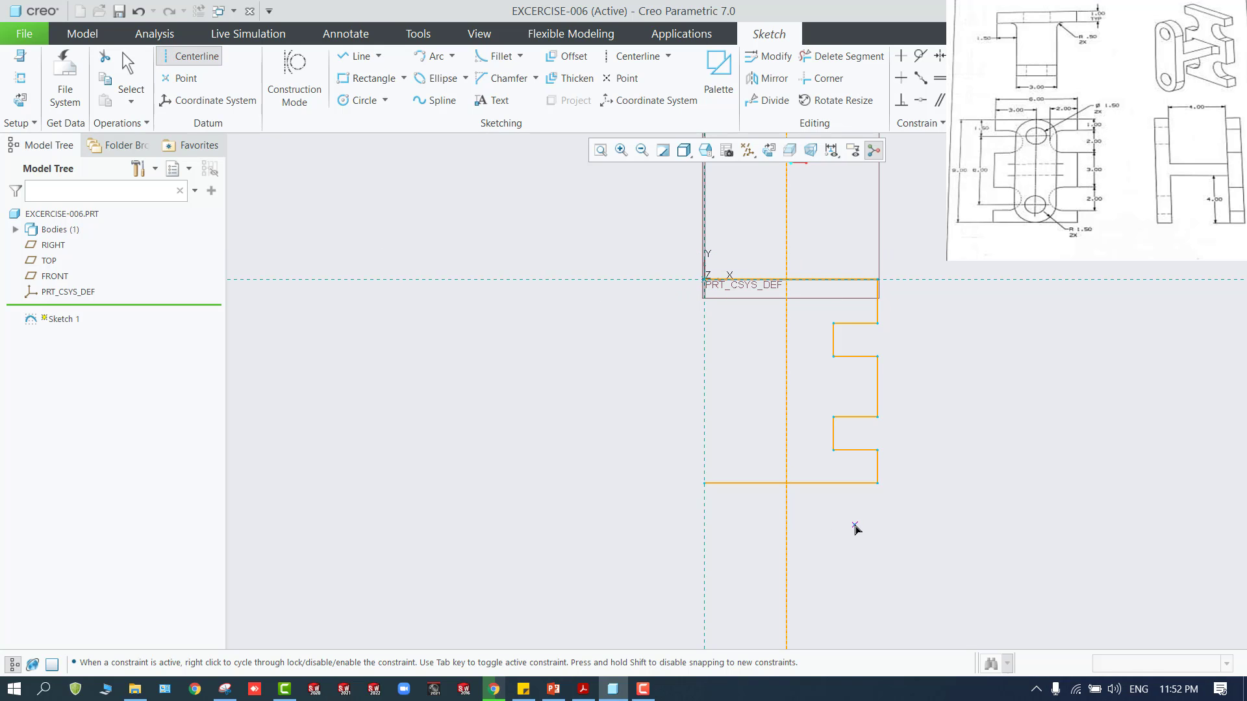
pyautogui.middleClick(855, 527)
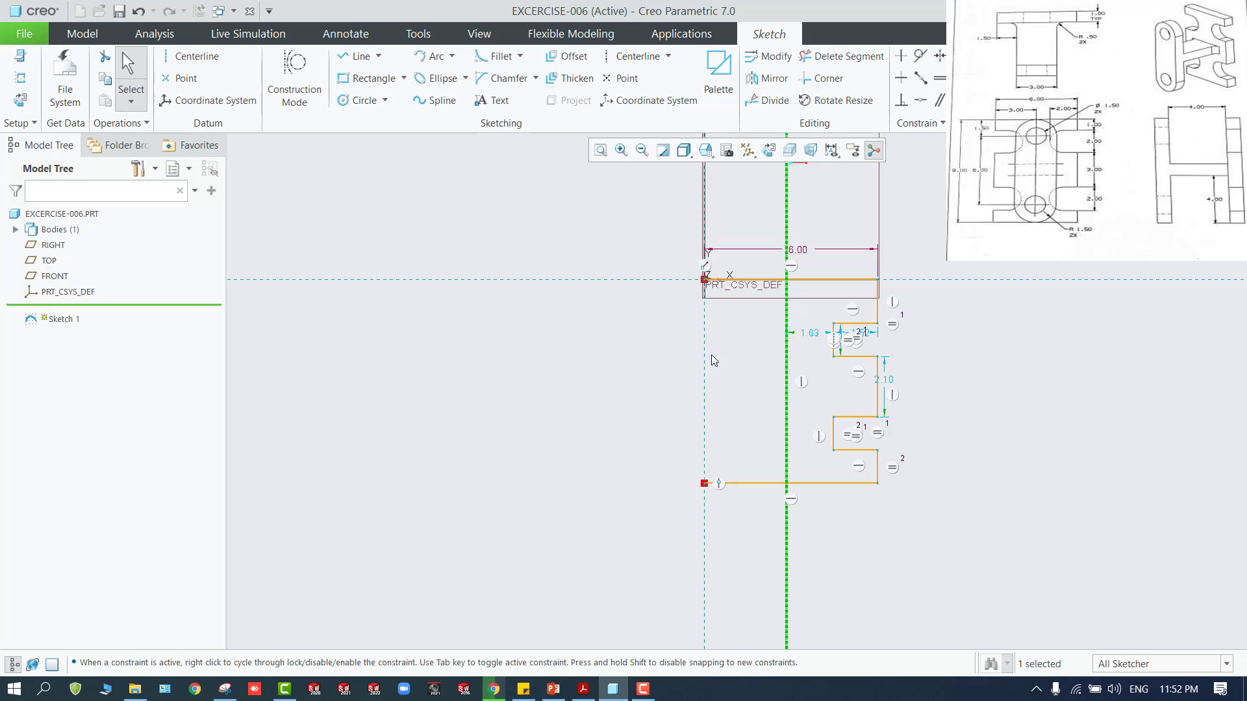
# Dimension the centerline from the vertical reference and set the distance to 3
pyautogui.click(978, 72)
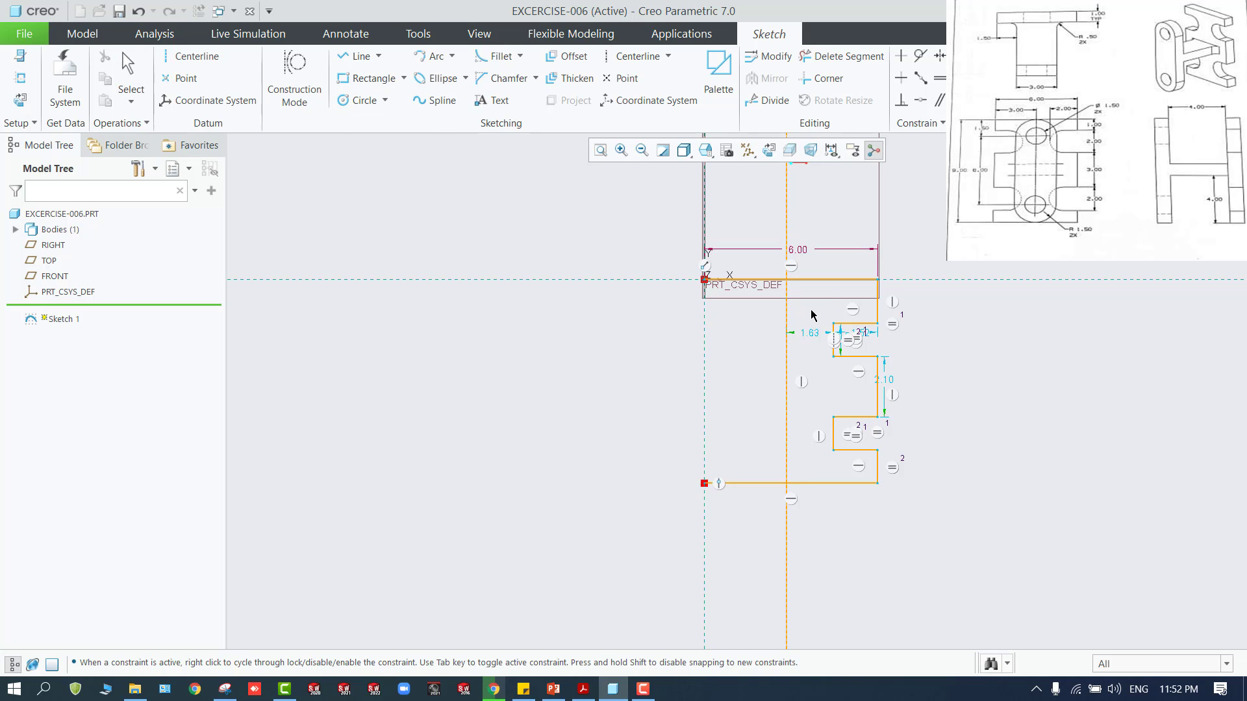
pyautogui.click(785, 304)
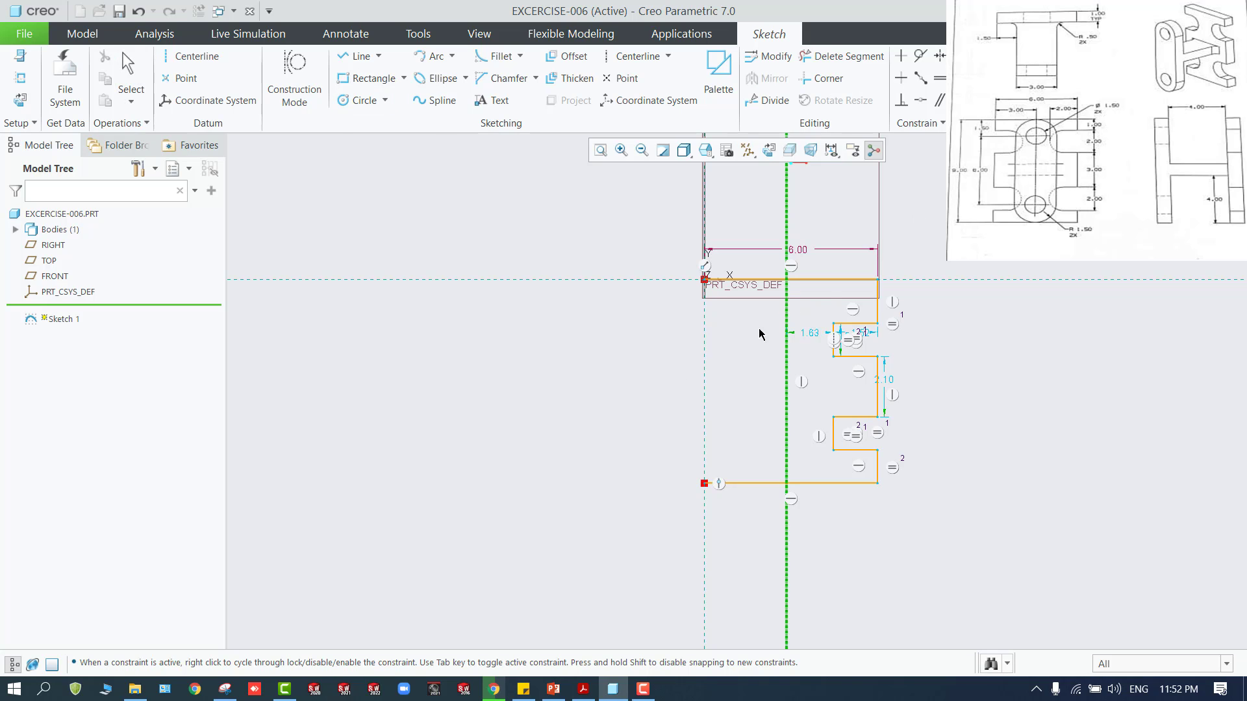
pyautogui.click(706, 365)
pyautogui.middleClick(721, 384)
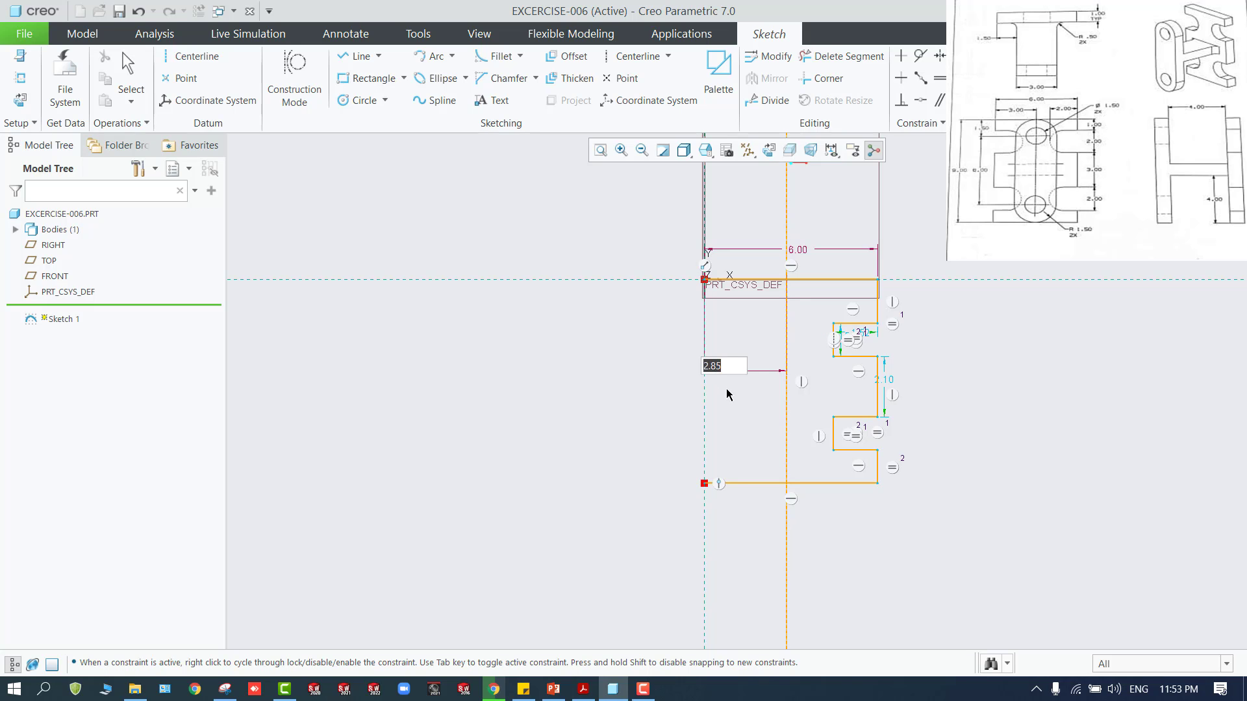
pyautogui.write('3')
pyautogui.press('Return')
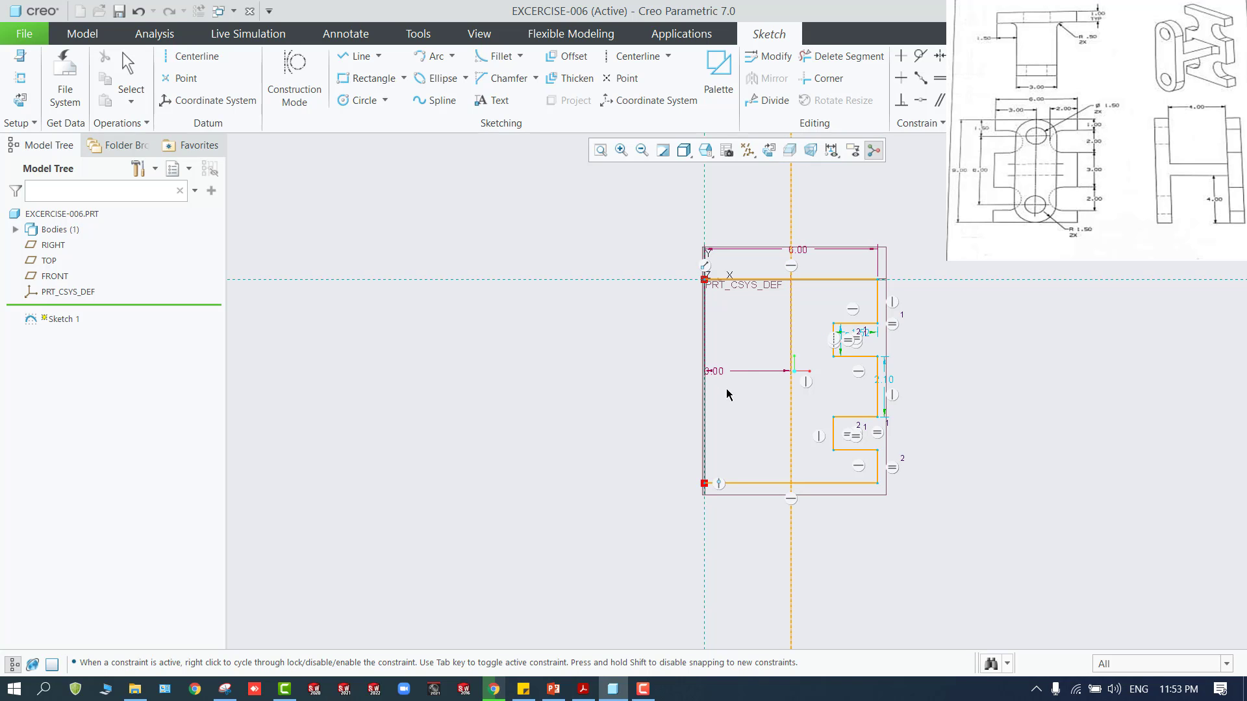
# Try to dimension the distance between the centerline and the profile's upper right vertical edge
pyautogui.click(791, 318)
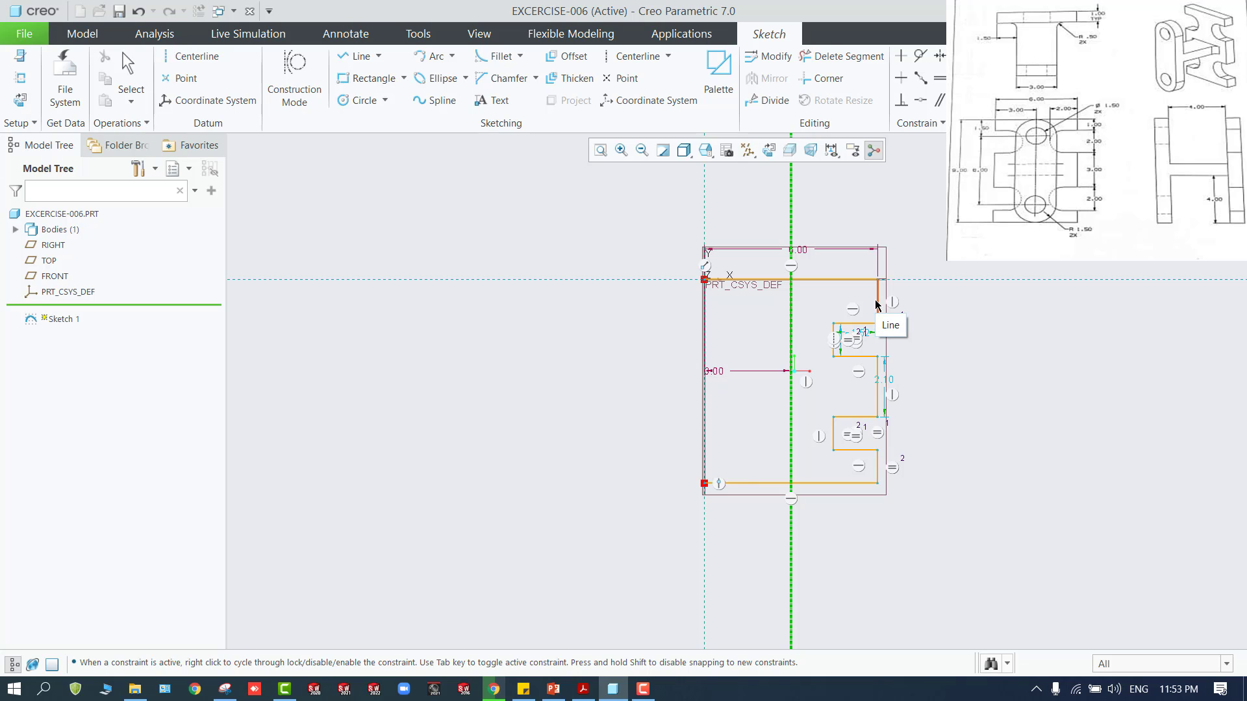
pyautogui.click(877, 304)
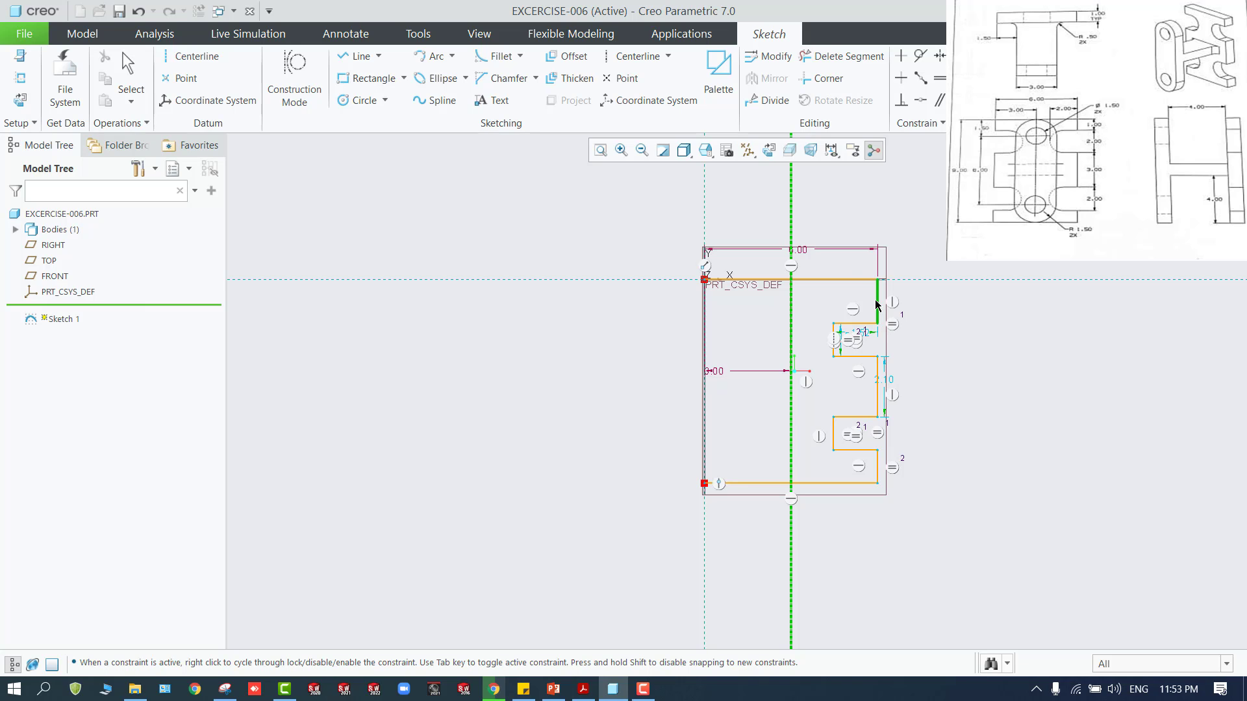
pyautogui.middleClick(839, 226)
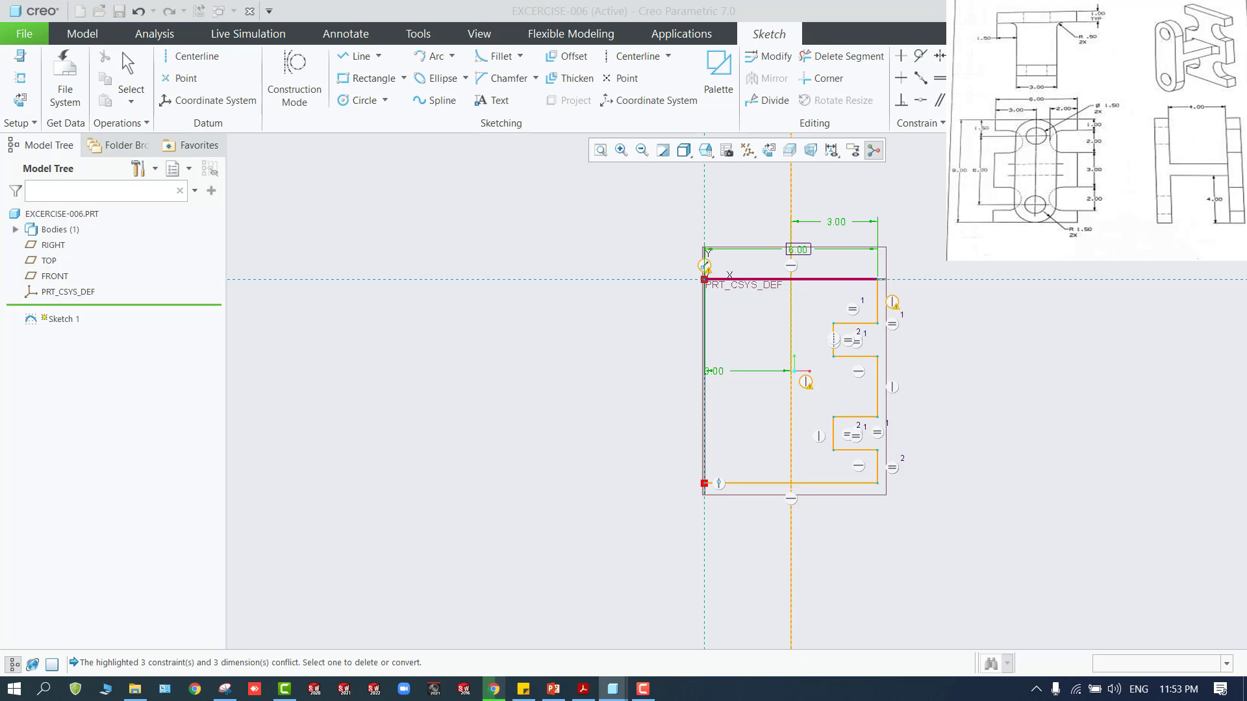
pyautogui.click(1097, 294)
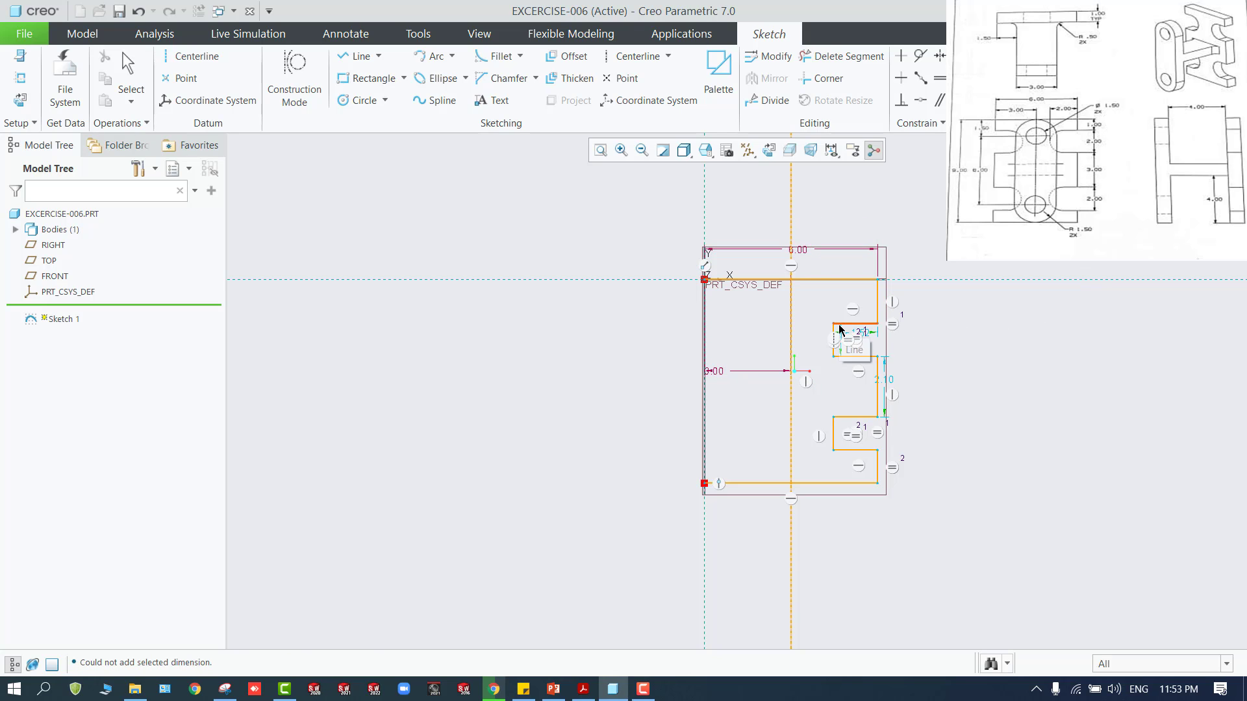
pyautogui.scroll(3, 837, 328)
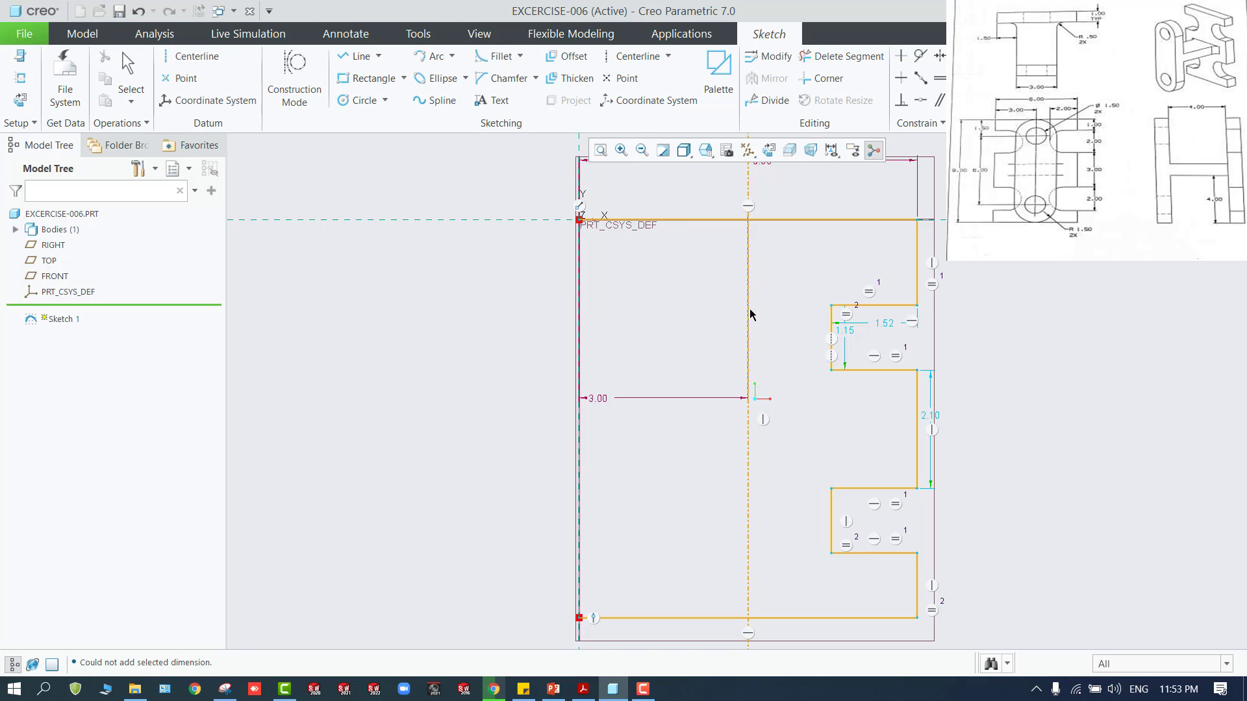
# Draw a circle centred on the inner vertical edge of each notch, with a diameter equal to the notch height of about 1.15
pyautogui.click(355, 103)
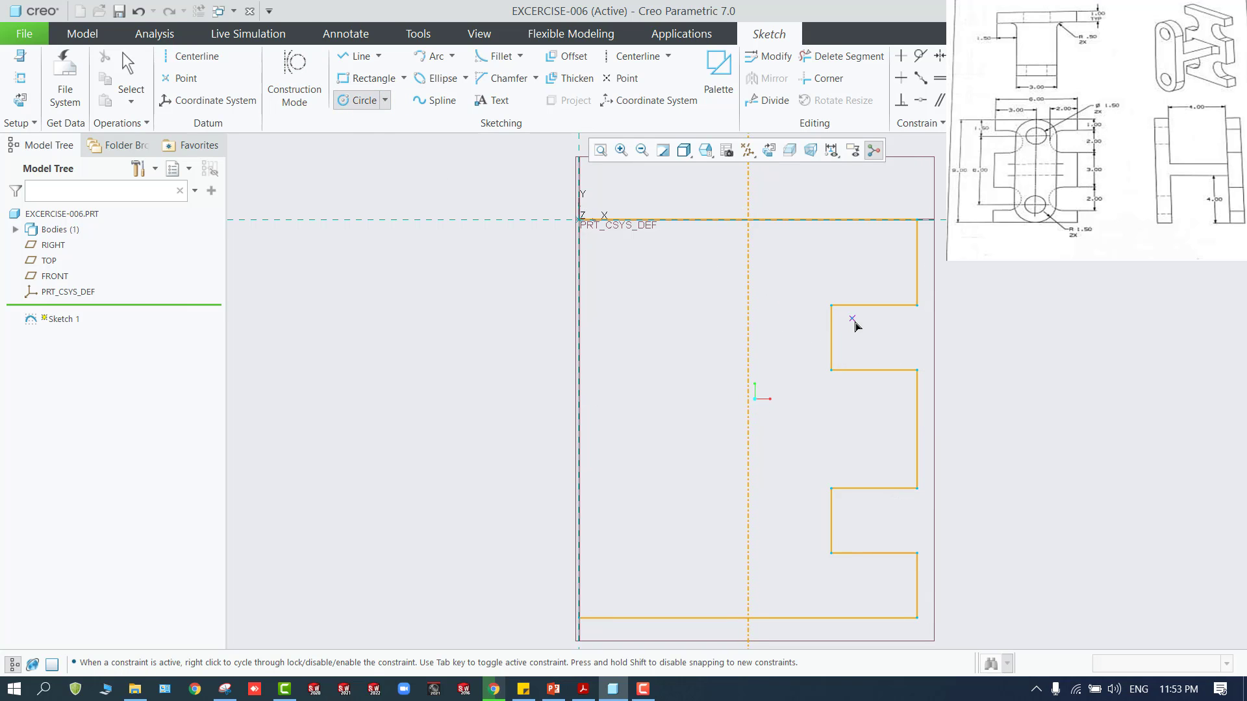
pyautogui.click(832, 338)
pyautogui.click(862, 352)
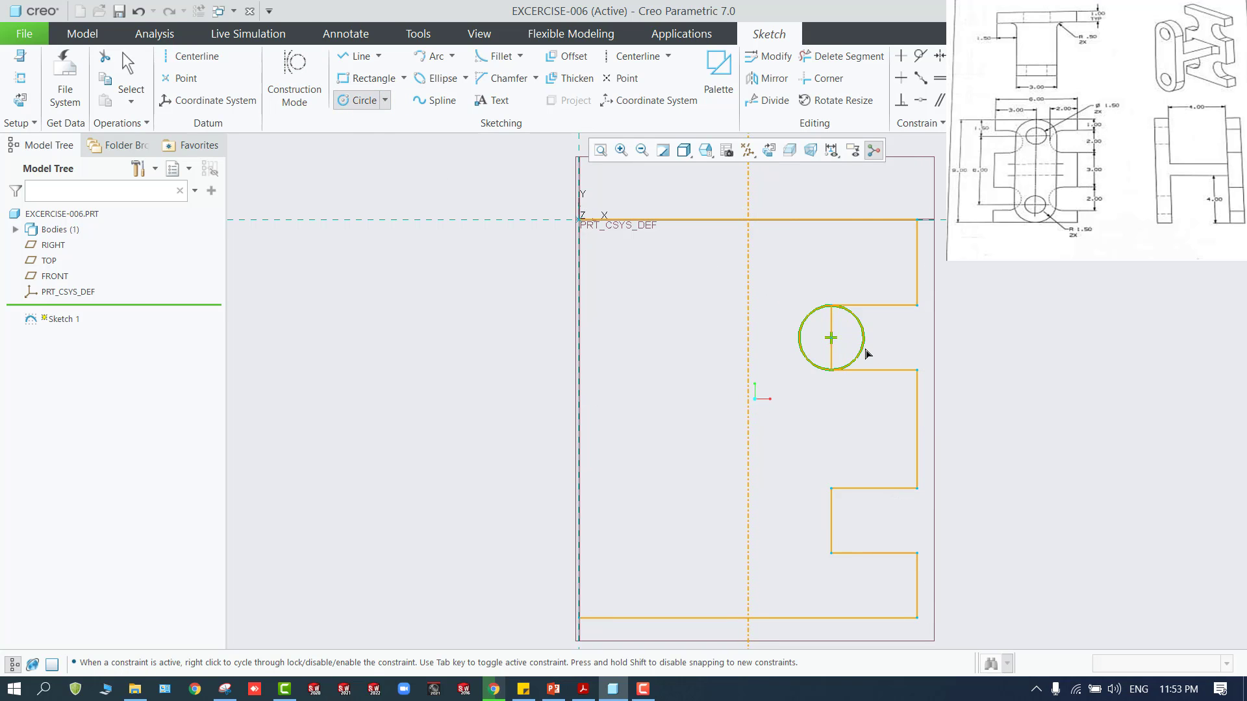
pyautogui.click(831, 521)
pyautogui.click(848, 531)
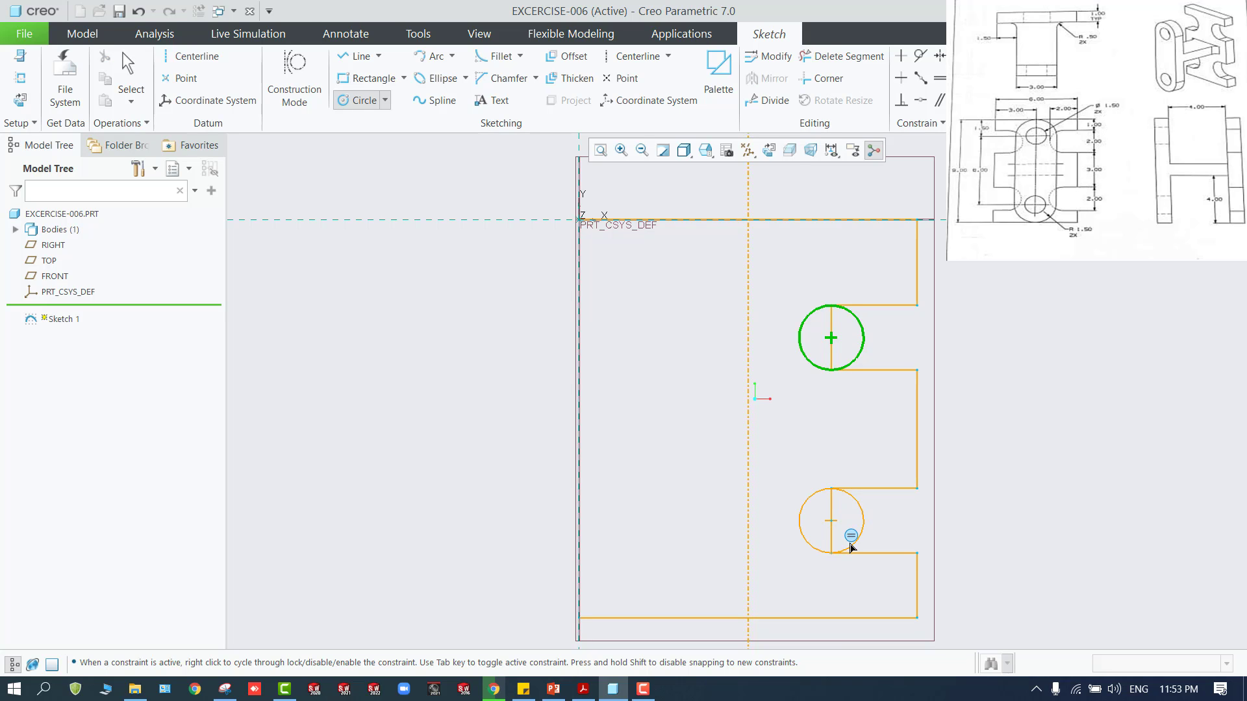
pyautogui.click(848, 546)
pyautogui.middleClick(970, 448)
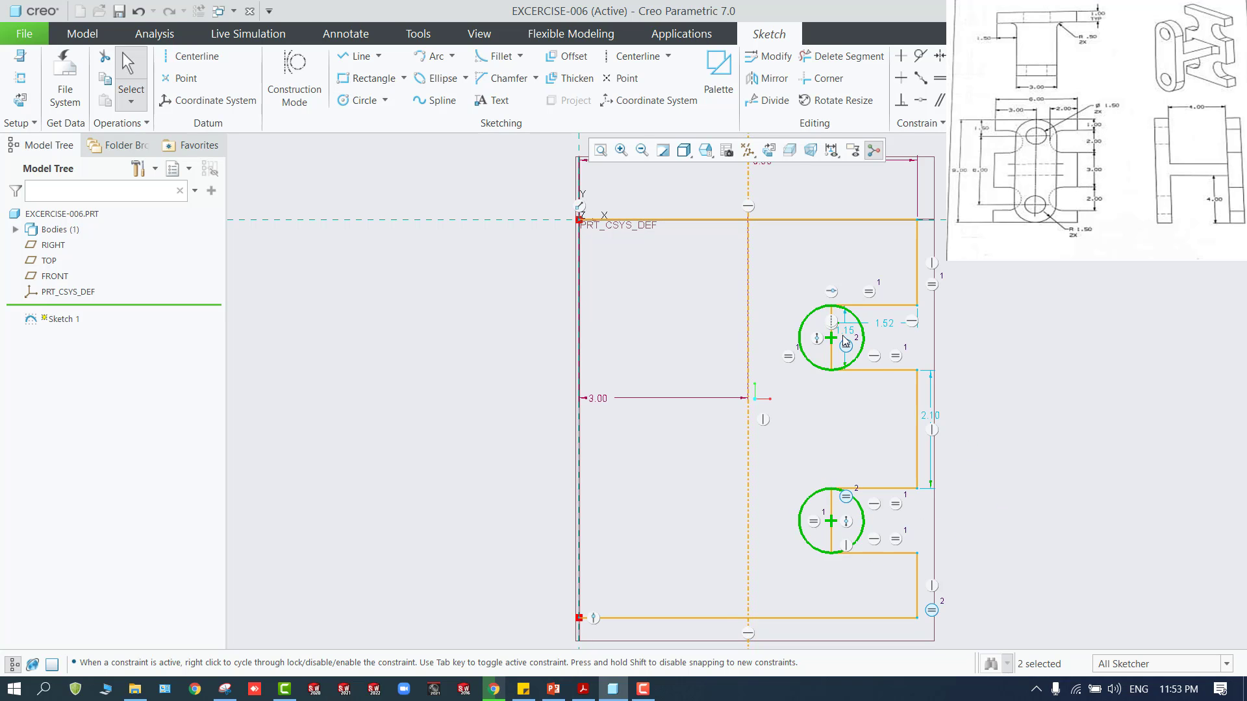
# Dimension the upper circle's far left side from the profile's upper right vertical edge and set the distance to 2
pyautogui.click(973, 69)
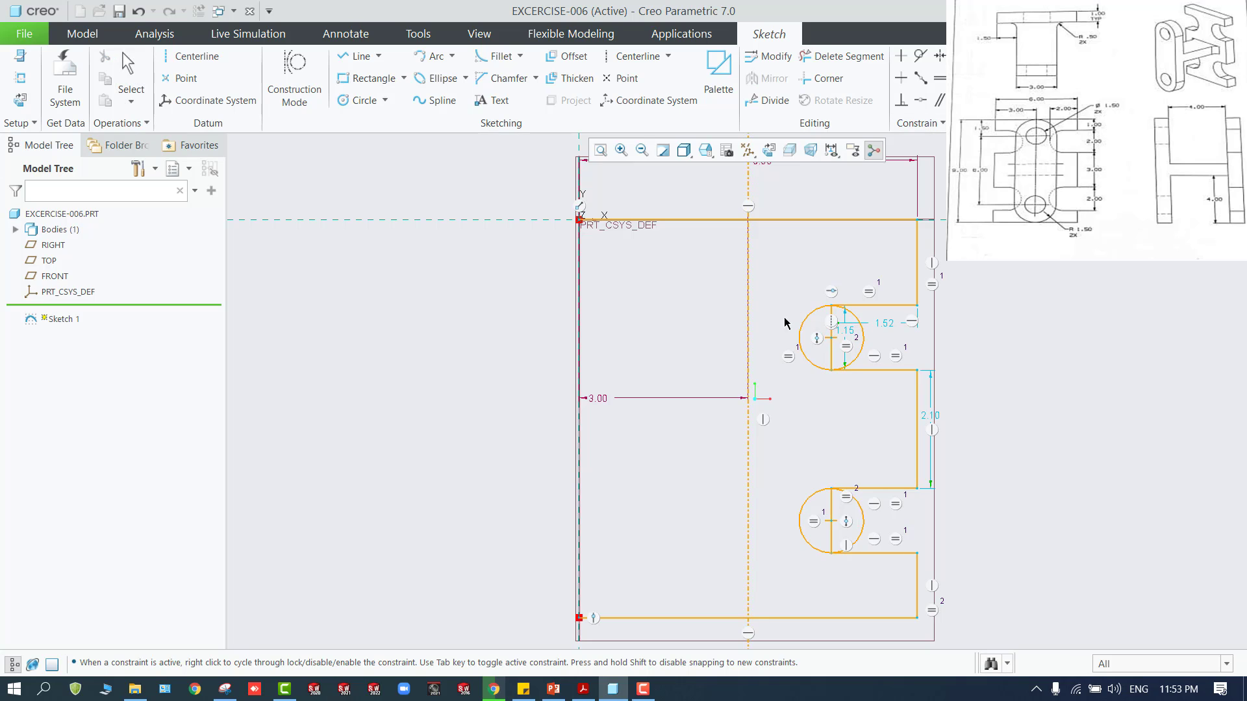
pyautogui.click(799, 334)
pyautogui.click(919, 279)
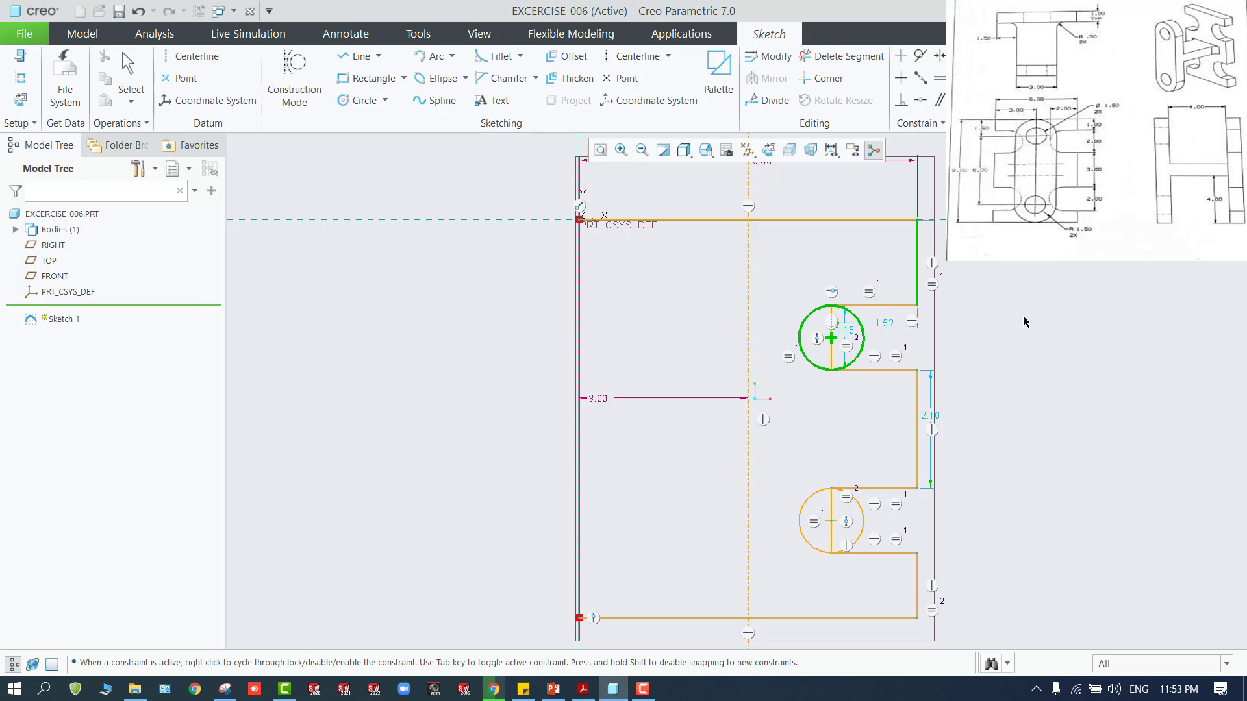
pyautogui.middleClick(887, 202)
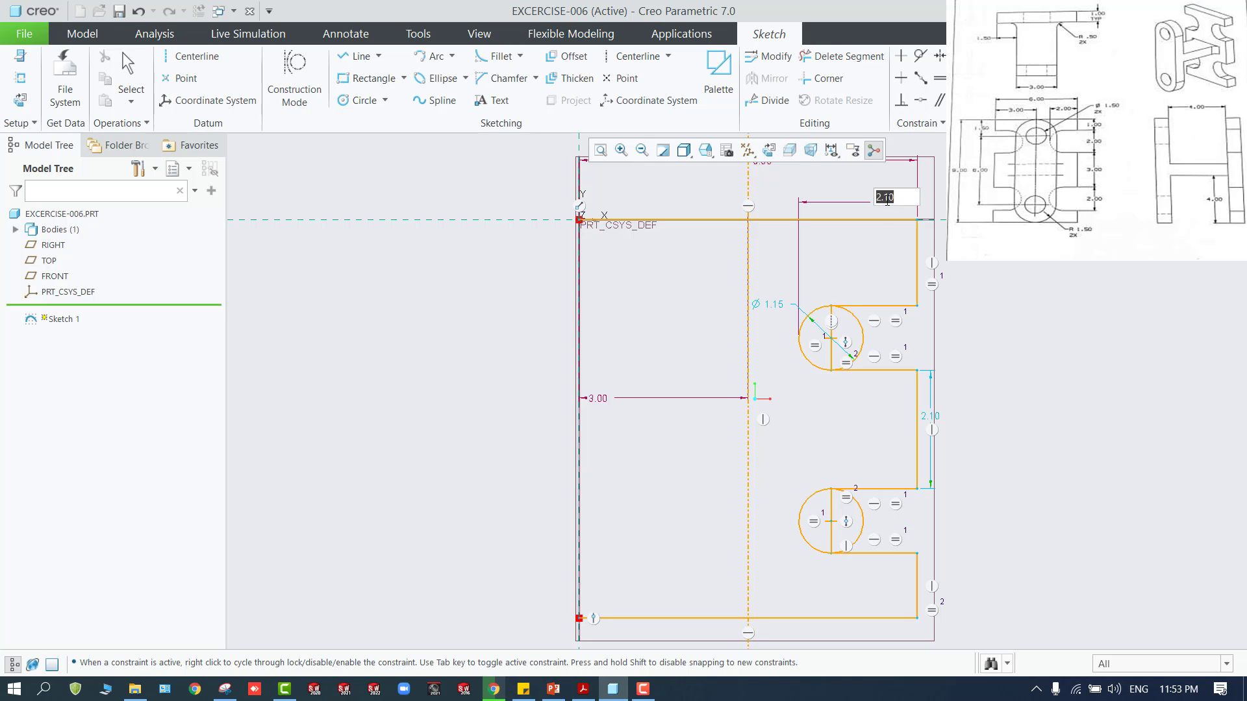
pyautogui.write('2')
pyautogui.press('Return')
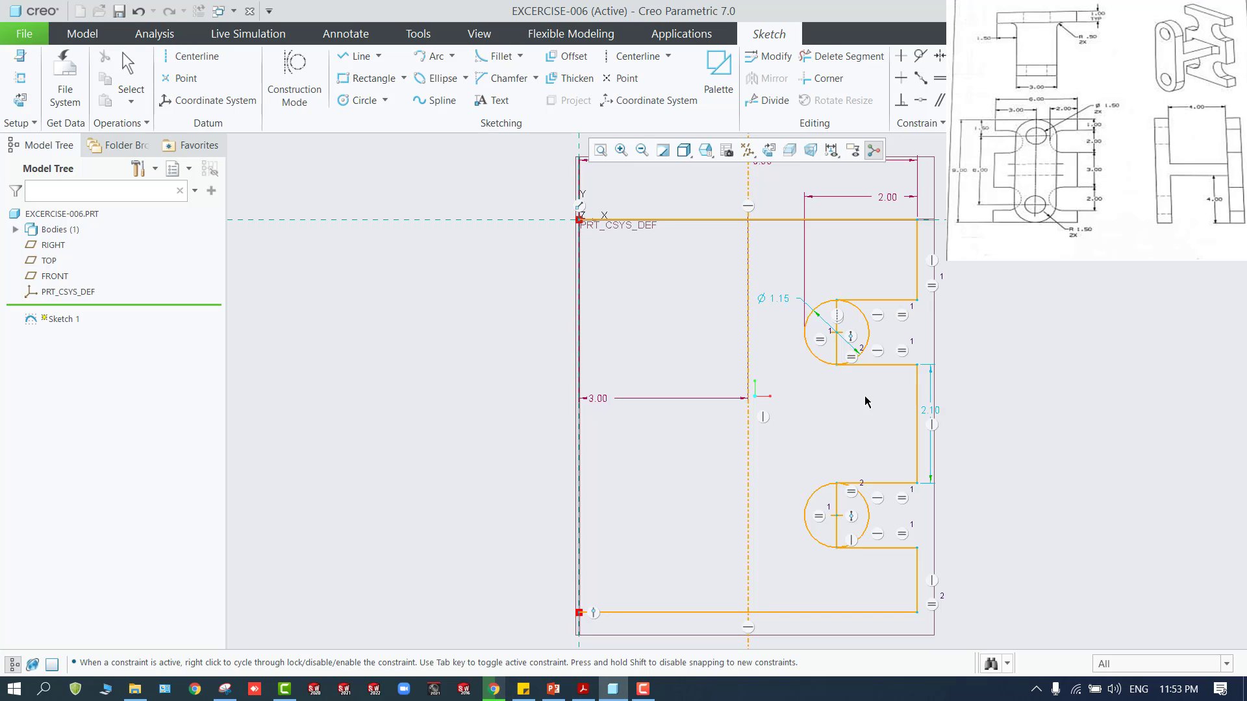
# Dimension the height between the upper notch's two horizontal edges and set it to 2
pyautogui.click(868, 303)
pyautogui.click(878, 365)
pyautogui.middleClick(960, 348)
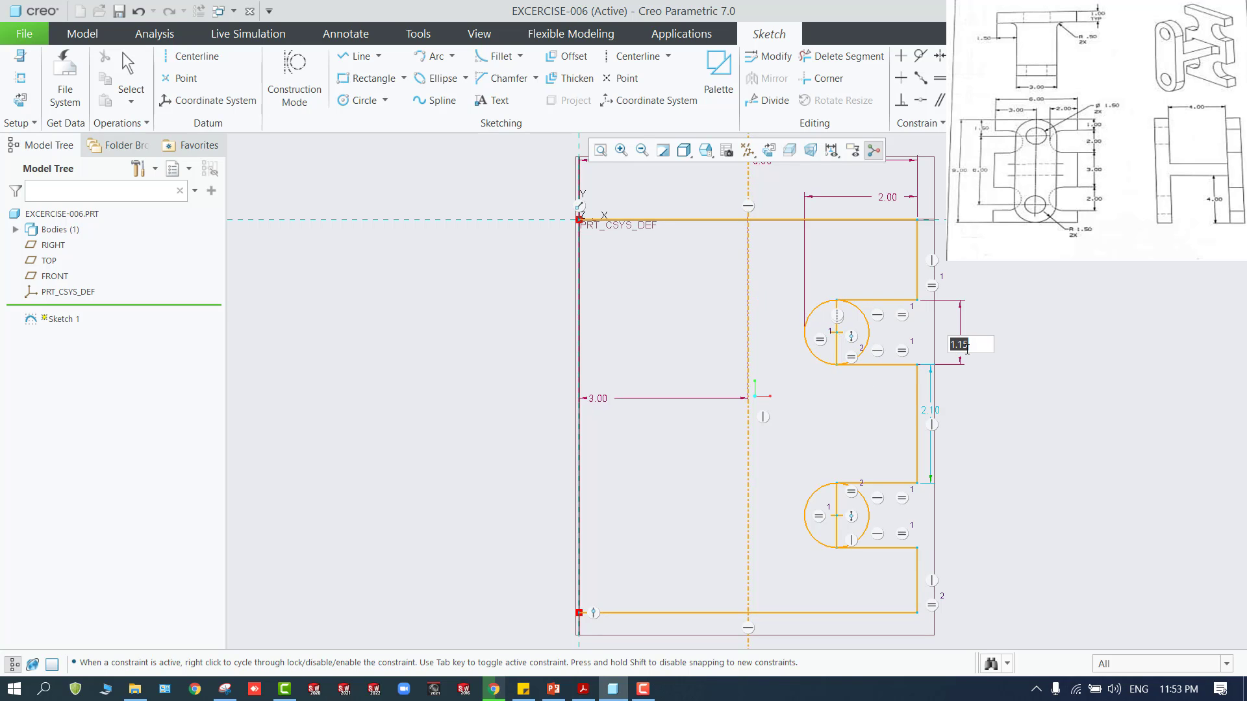
pyautogui.write('2')
pyautogui.press('Return')
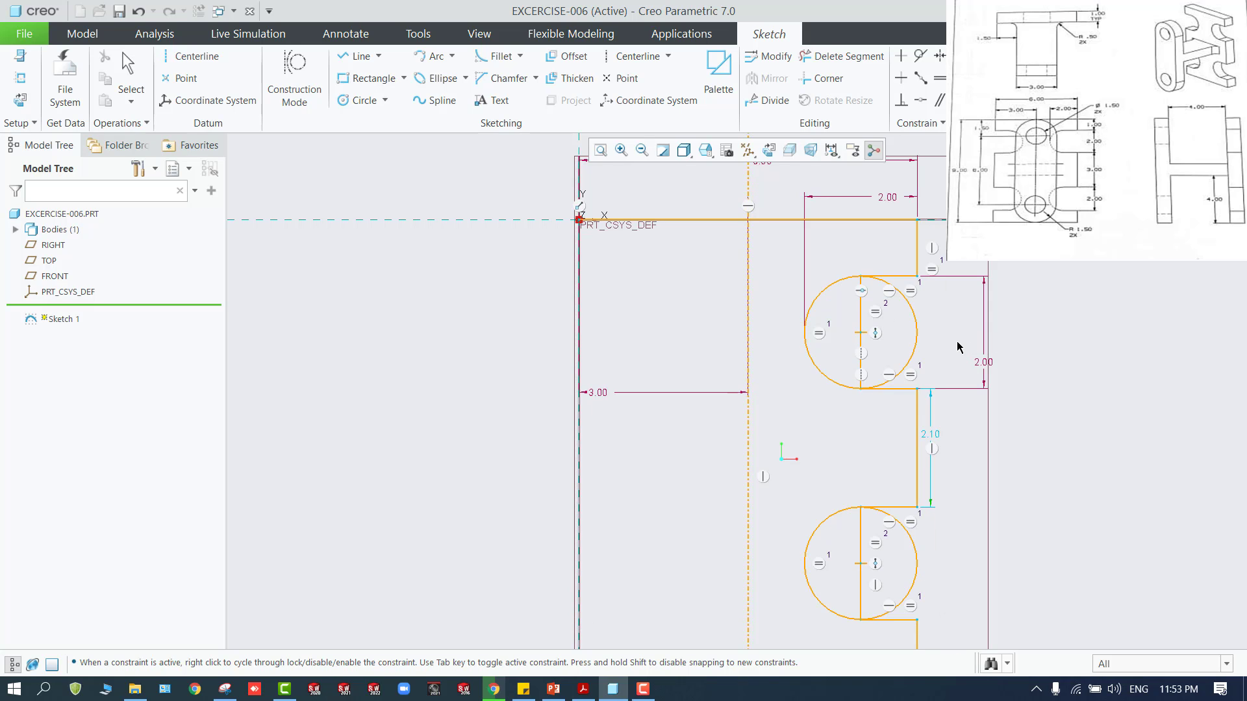
# Dimension the right vertical edge between the two notches and set its length to 3
pyautogui.click(917, 412)
pyautogui.middleClick(971, 436)
pyautogui.write('3')
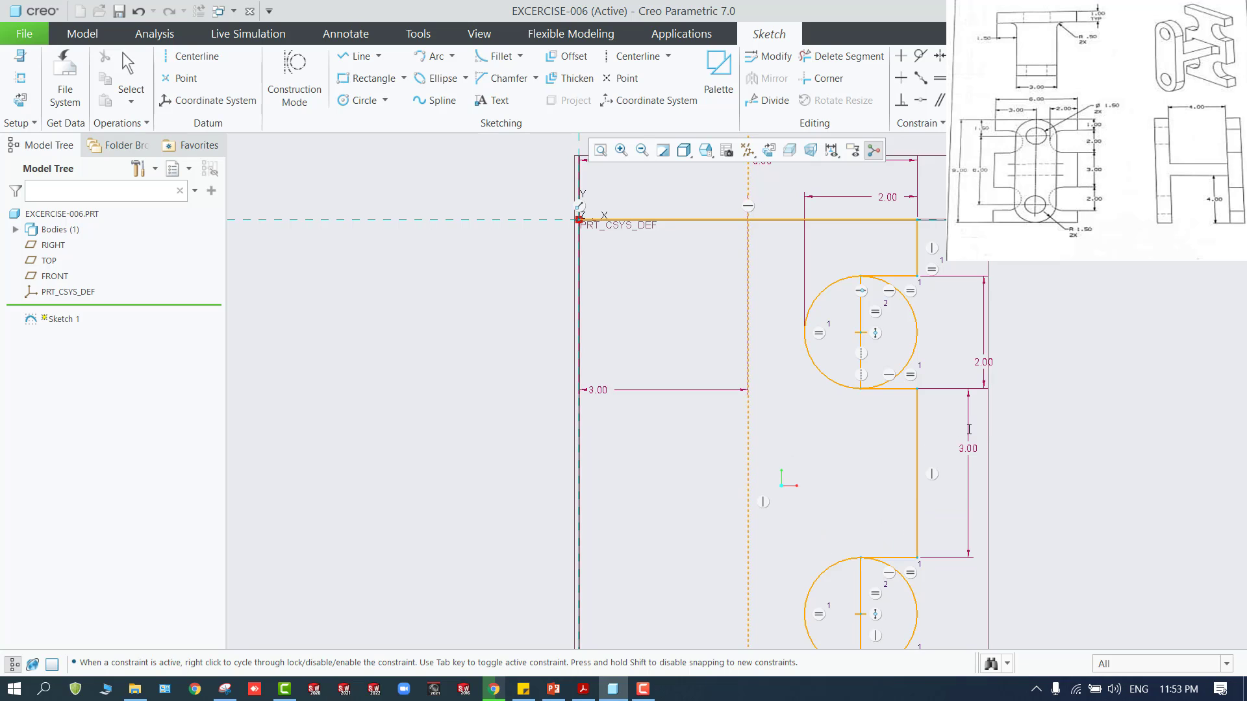
pyautogui.press('Return')
# Try to dimension the short right vertical edges above the upper notch and below the lower notch
pyautogui.click(918, 246)
pyautogui.middleClick(961, 248)
pyautogui.press('Escape')
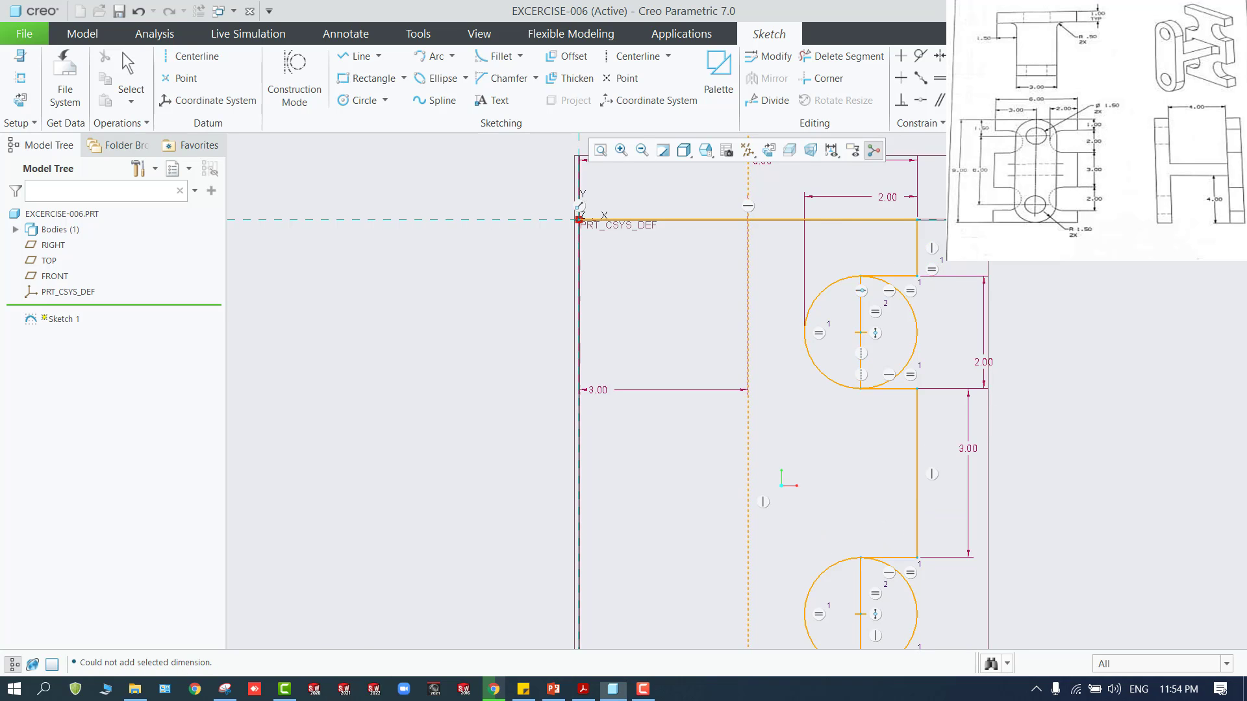
pyautogui.scroll(4, 1083, 374)
pyautogui.click(1014, 518)
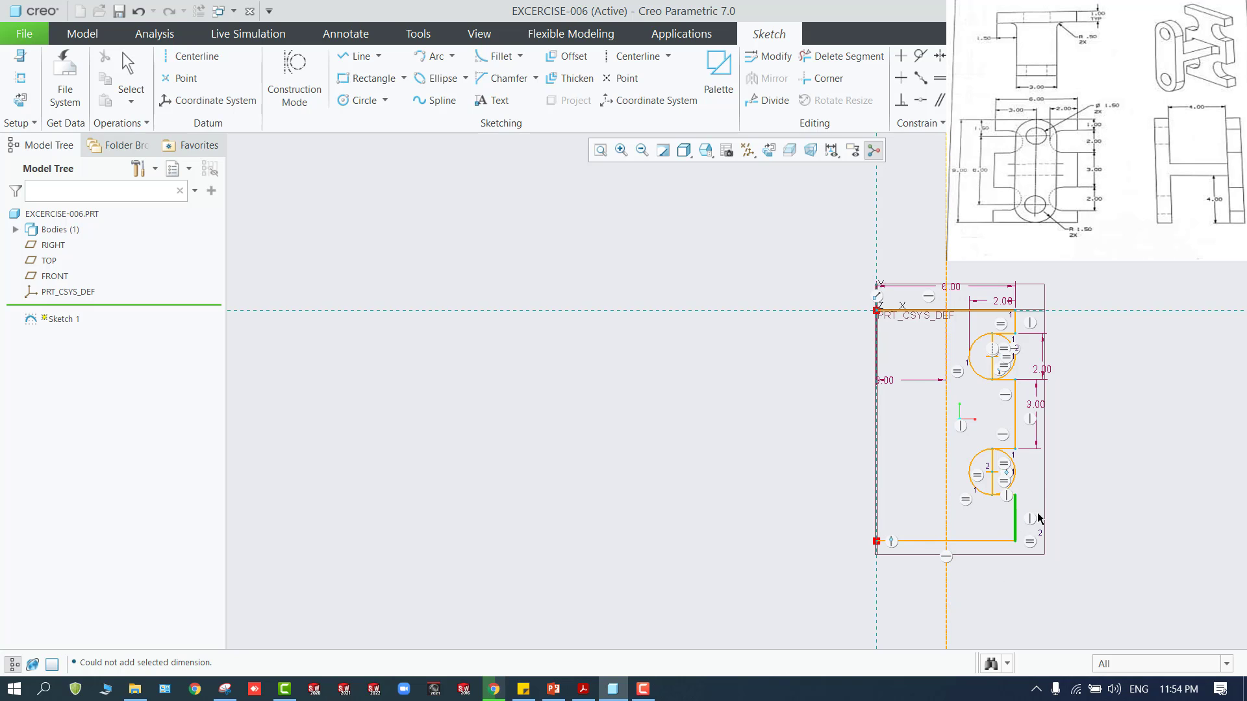
pyautogui.middleClick(1038, 515)
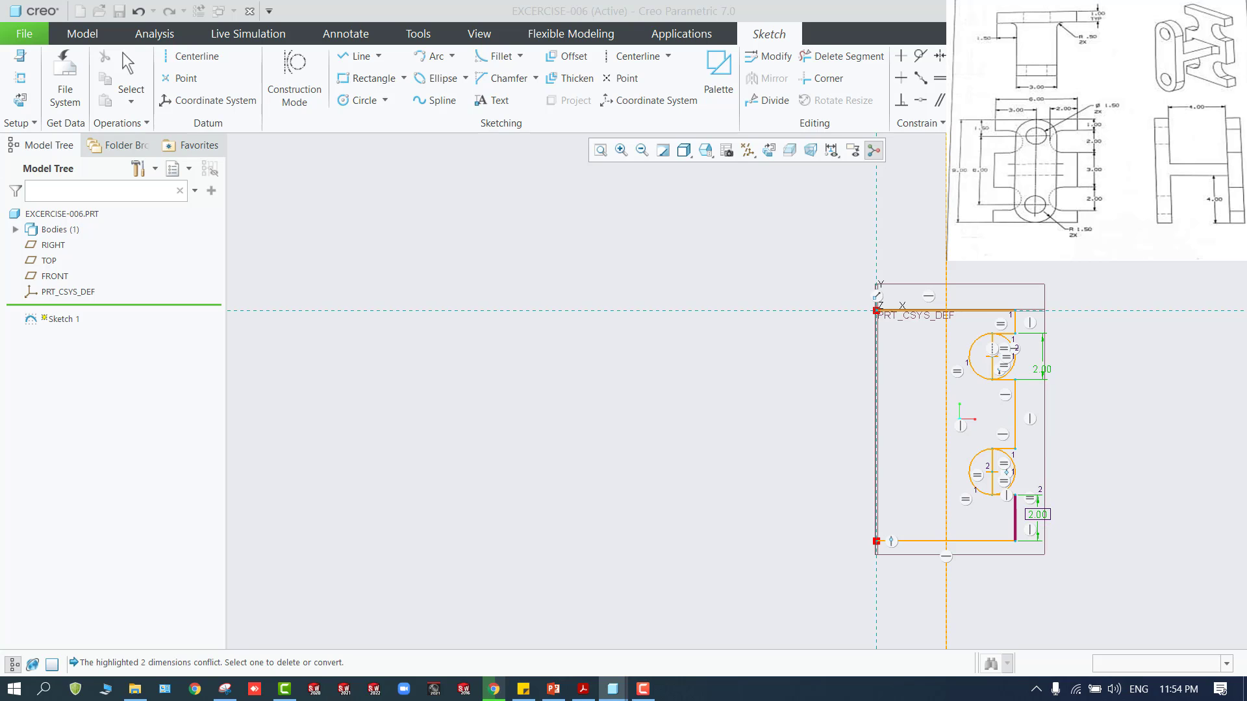
pyautogui.press('Escape')
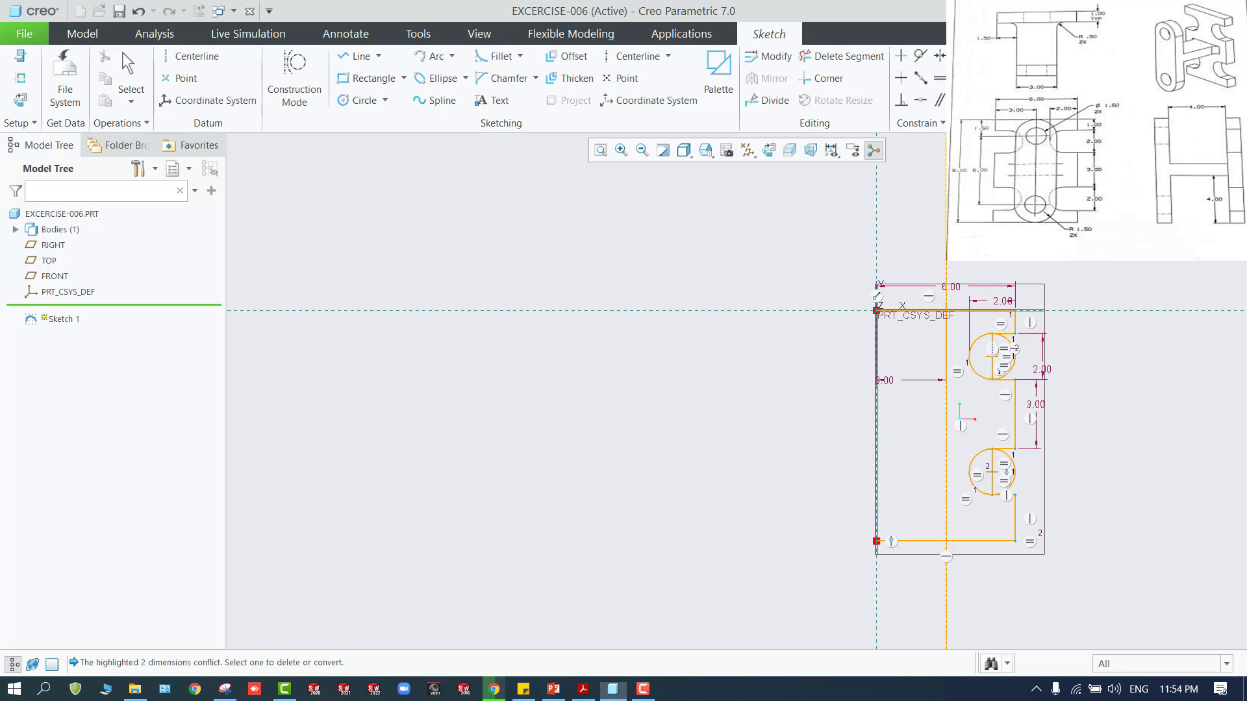
# Dimension the short right edge below the lower notch, delete the conflicting notch height dimension, and set the edge to 1
pyautogui.click(1016, 514)
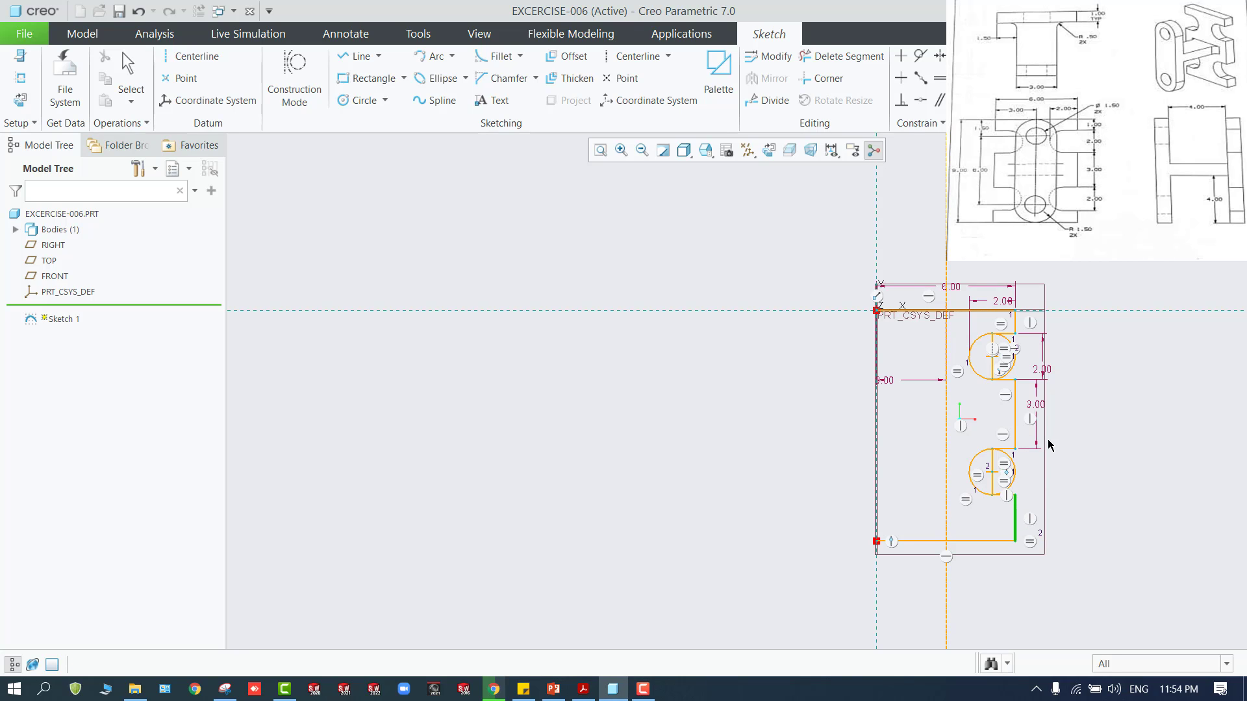
pyautogui.middleClick(1030, 506)
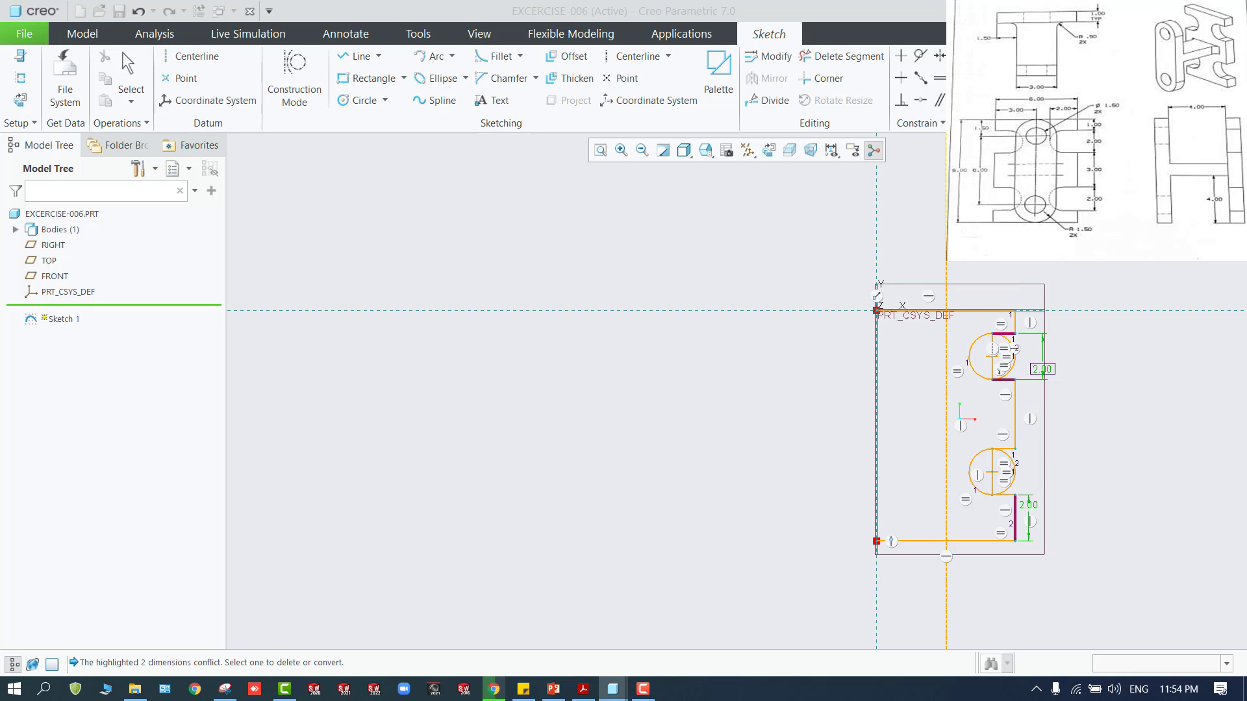
pyautogui.click(1088, 214)
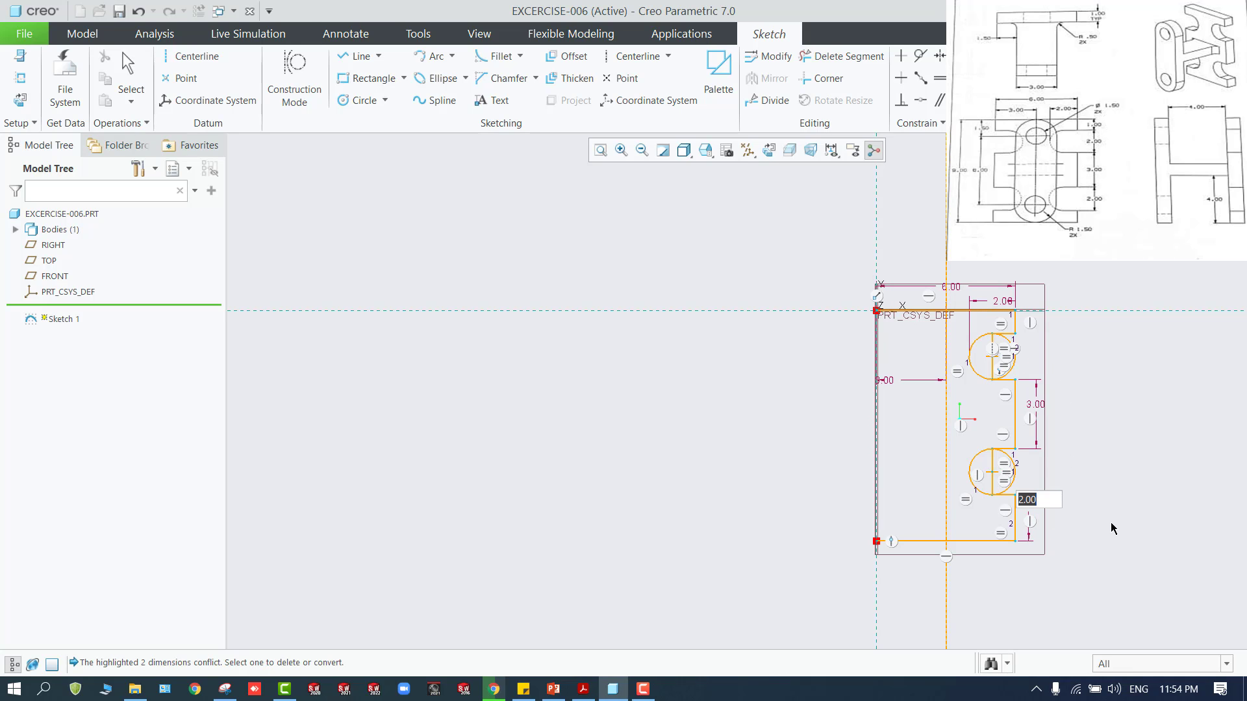
pyautogui.write('1')
pyautogui.press('Return')
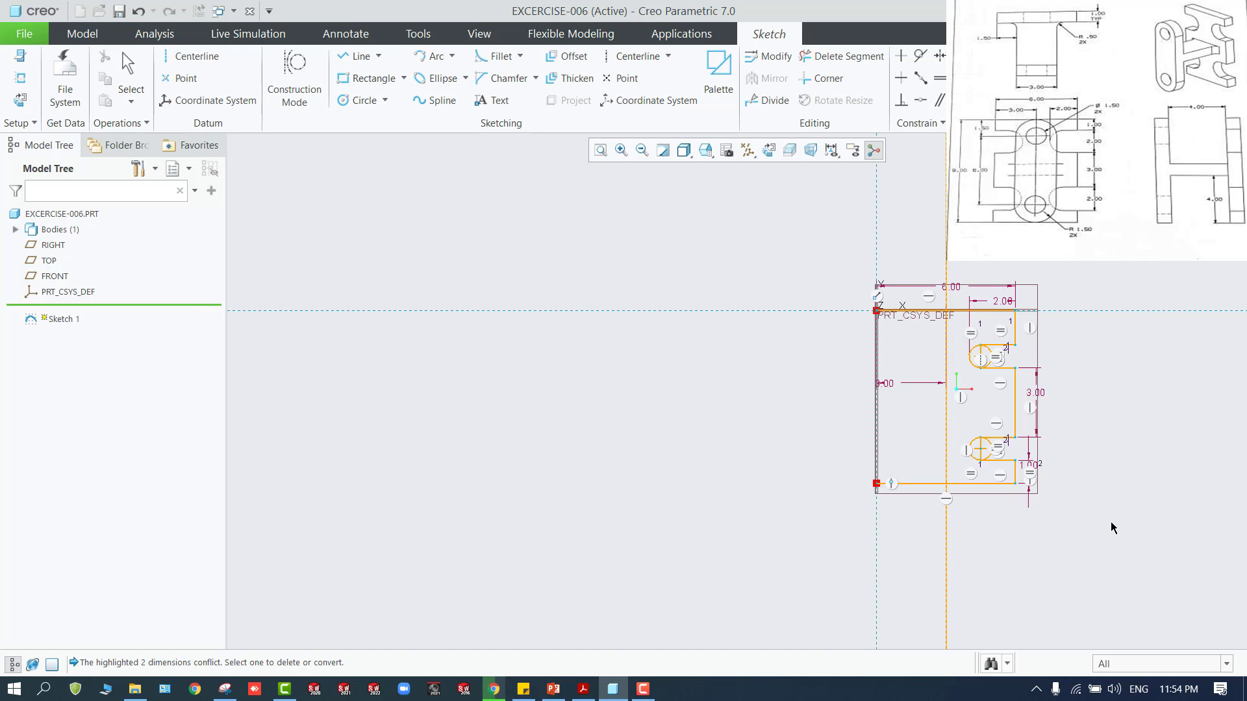
pyautogui.scroll(5, 1046, 471)
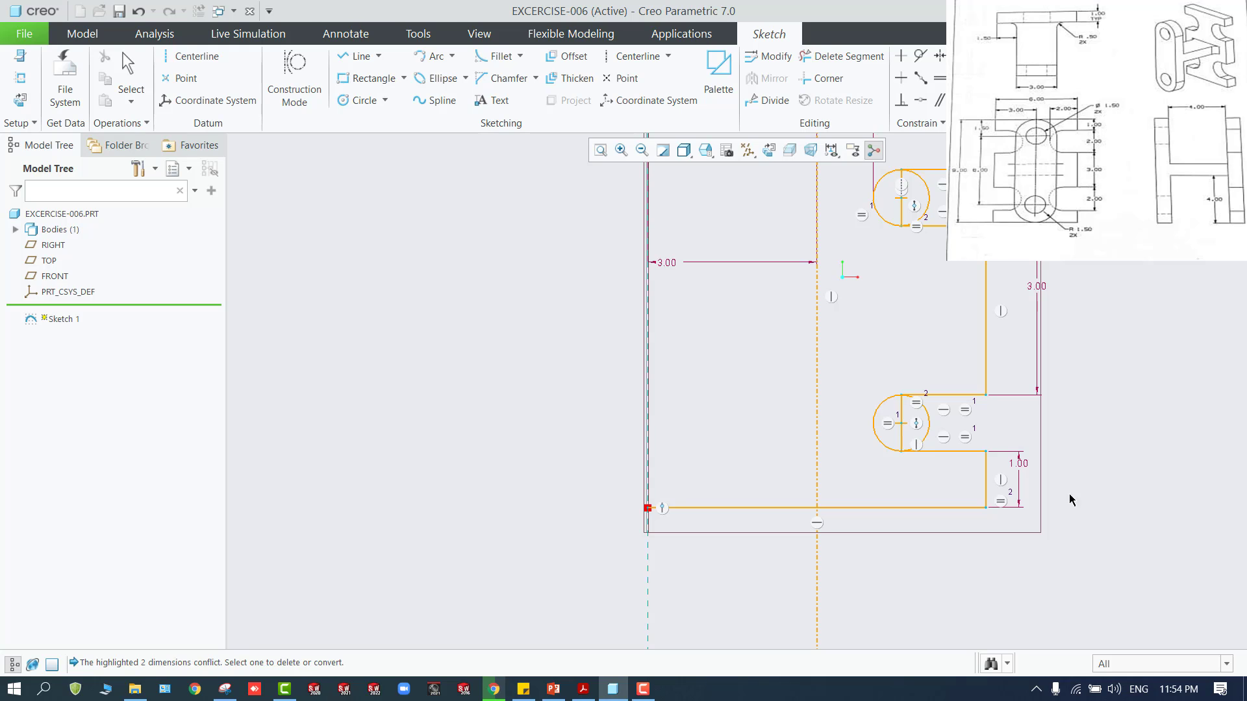
pyautogui.scroll(2, 1035, 505)
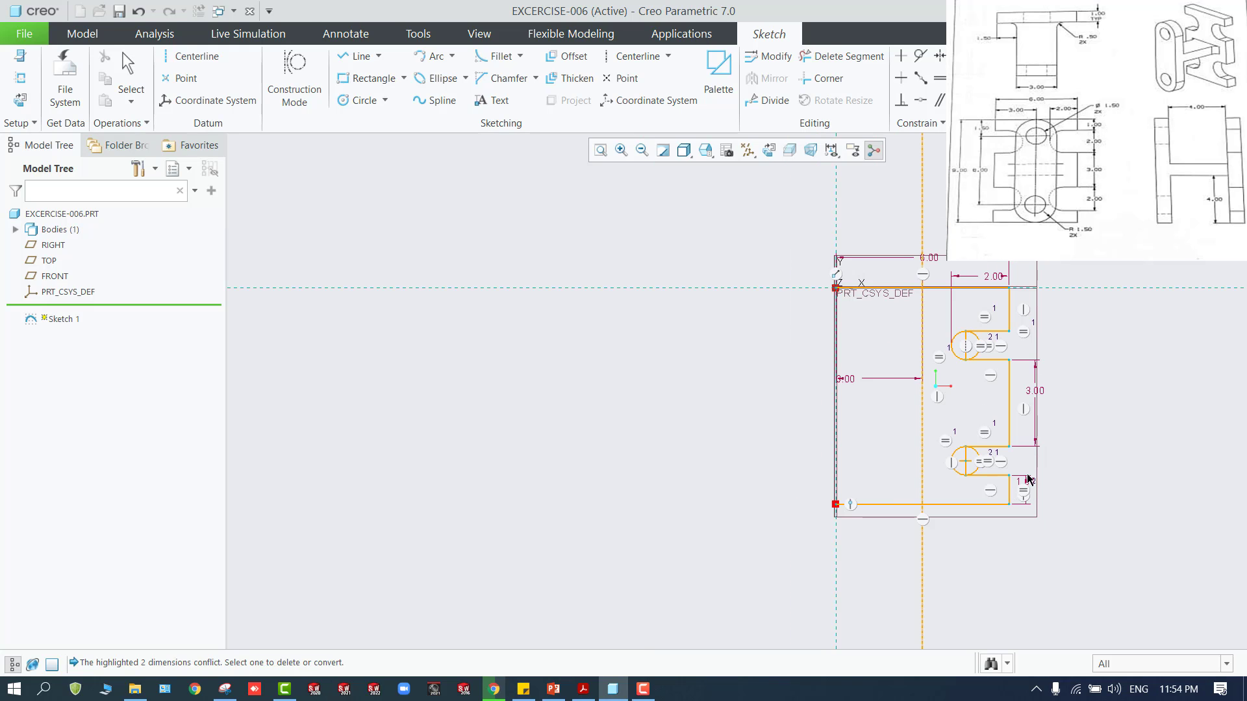
pyautogui.scroll(-1, 1069, 333)
pyautogui.middleClick(1082, 342)
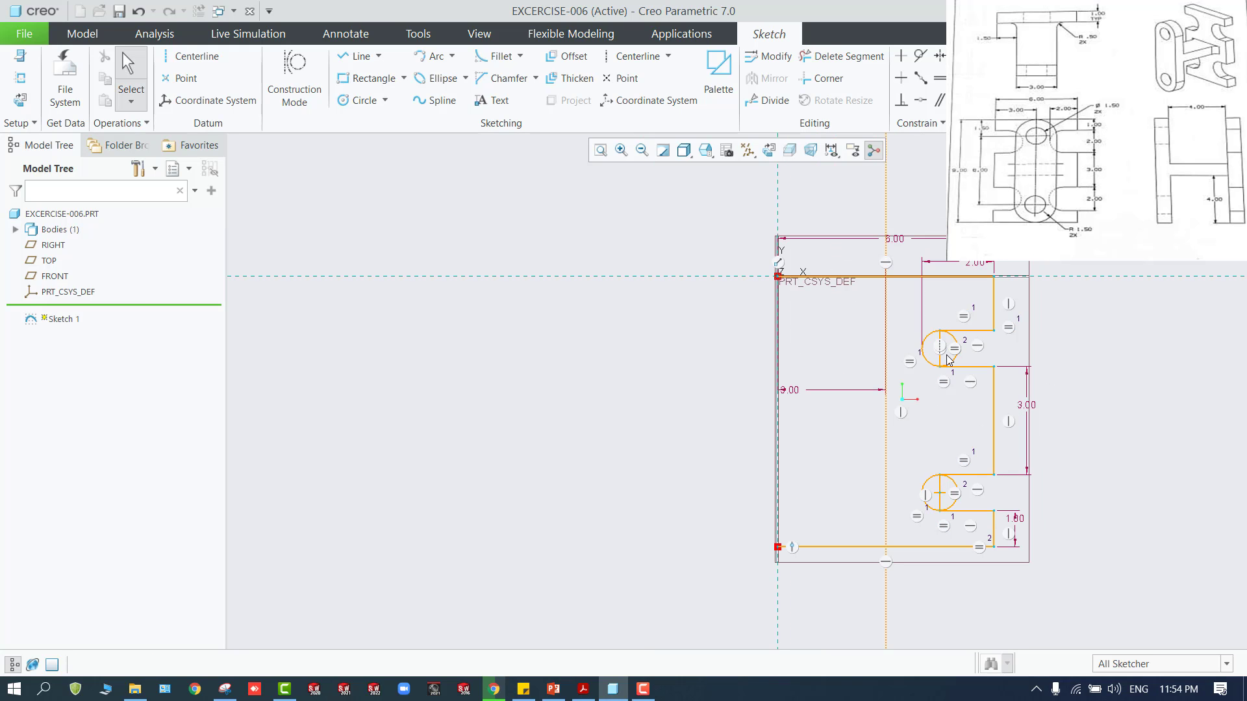
# Trim the inner vertical lines and the right halves of both circles so each notch ends in a semicircle
pyautogui.click(848, 57)
pyautogui.scroll(-3, 968, 384)
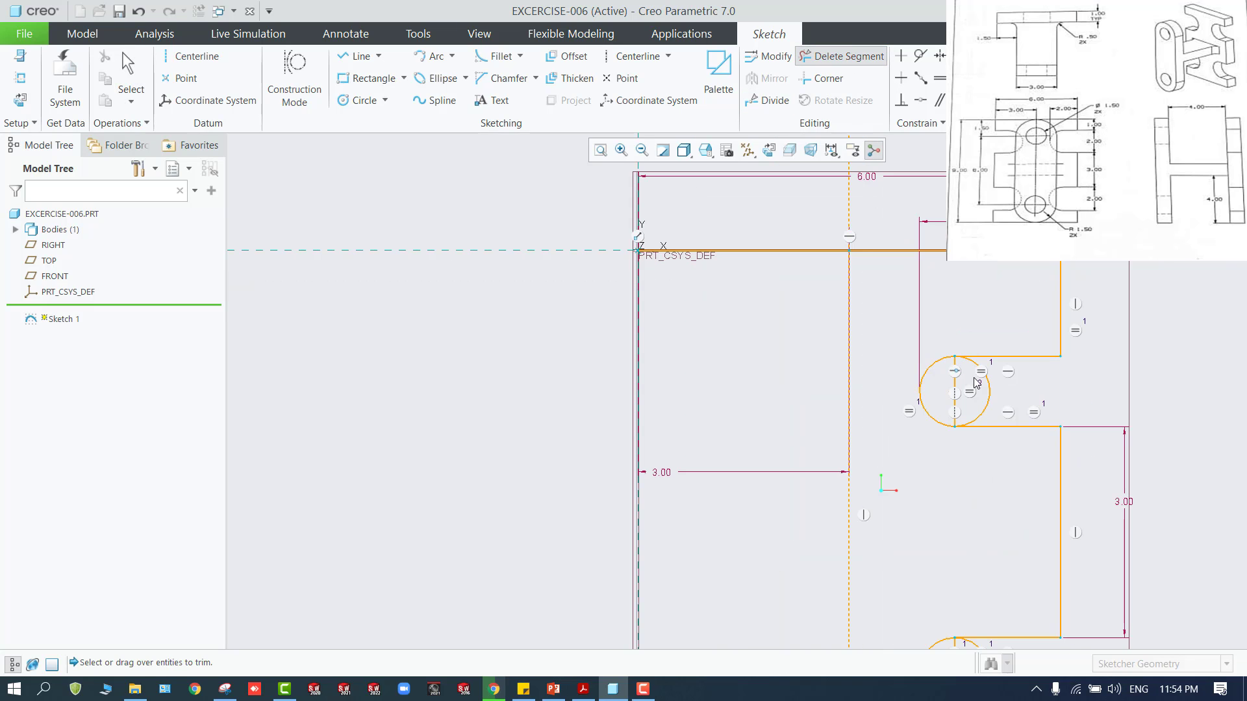
pyautogui.moveTo(927, 400); pyautogui.dragTo(1025, 391)
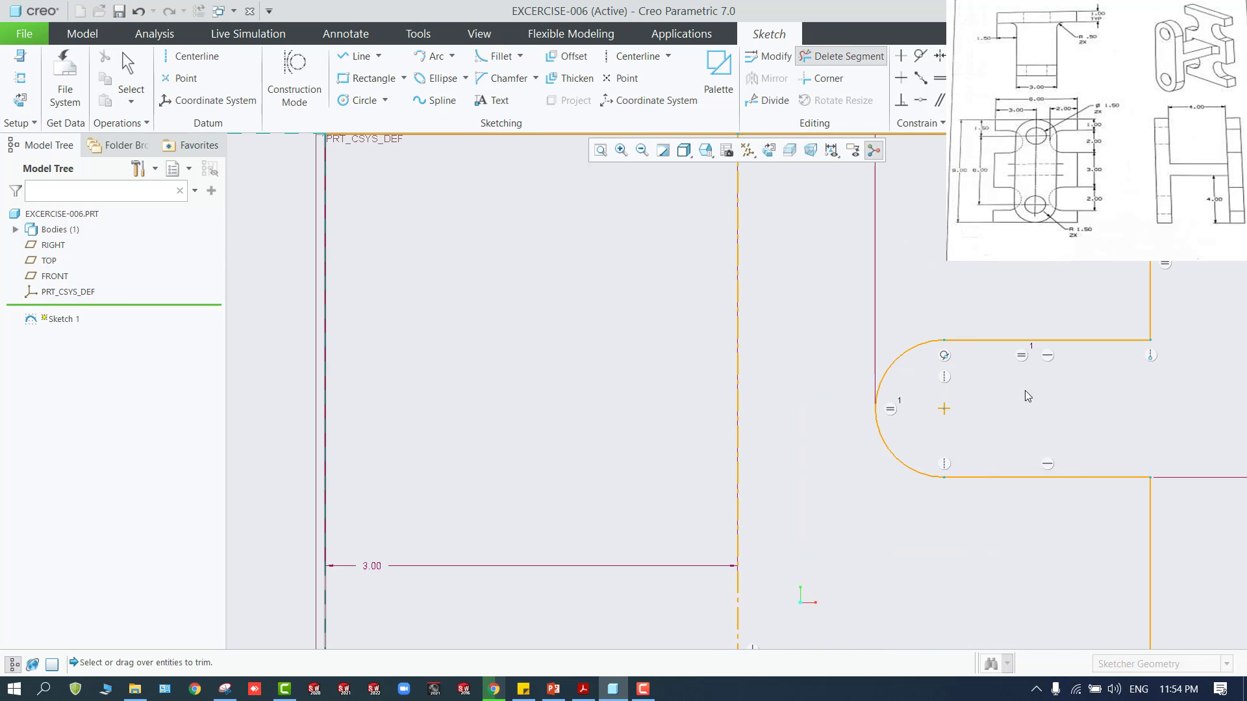
pyautogui.scroll(4, 988, 509)
pyautogui.scroll(-3, 981, 588)
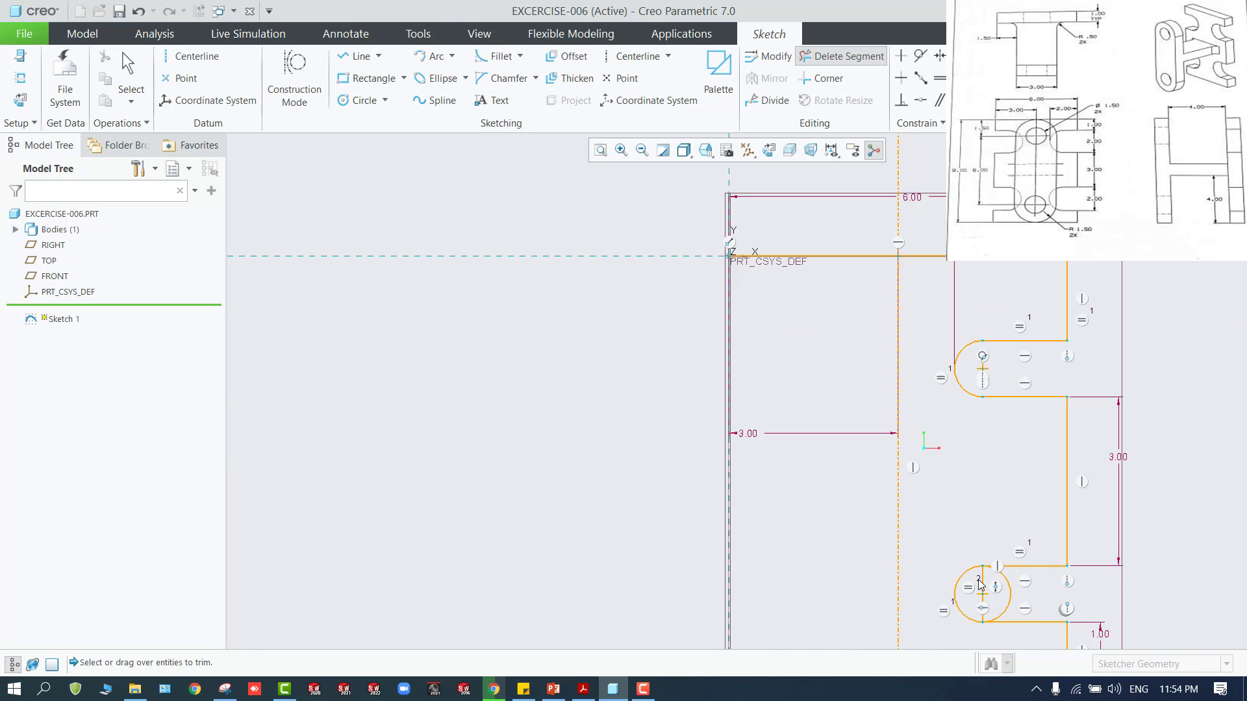
pyautogui.moveTo(982, 588); pyautogui.dragTo(1012, 578)
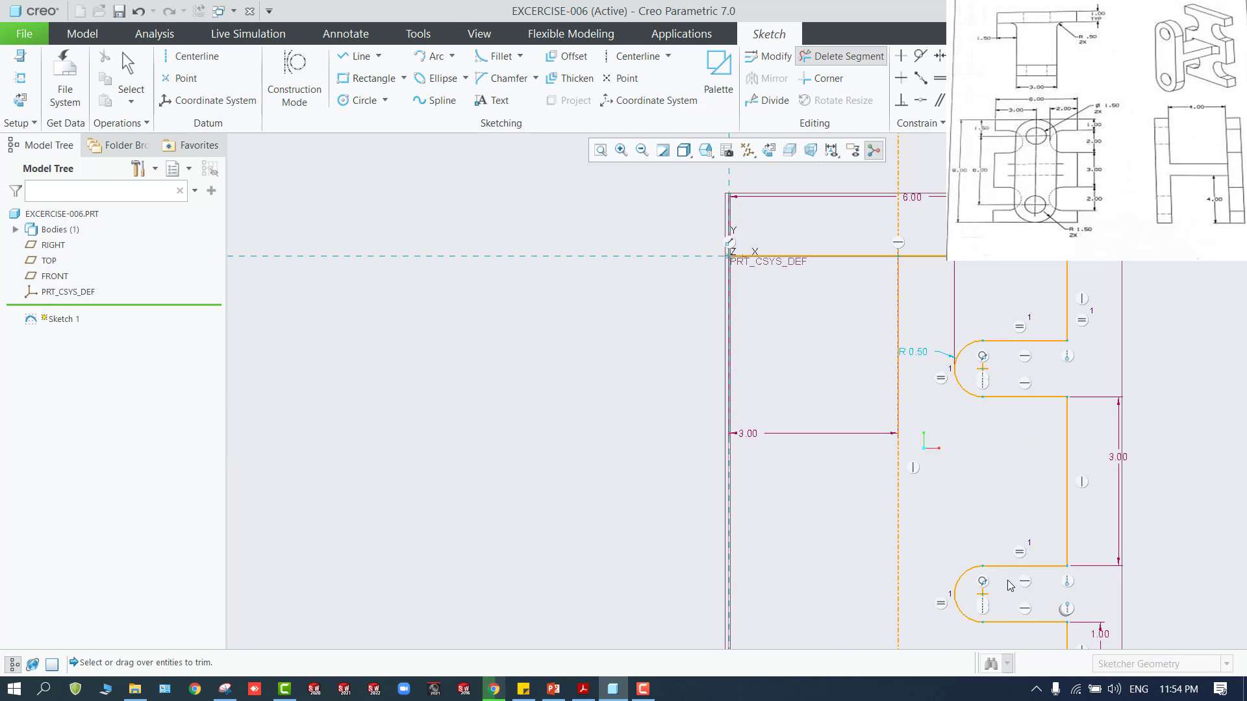
# Draw the left side from the origin down to the upper notch level and add a rectangular notch matching the rounded notch's height
pyautogui.scroll(2, 983, 601)
pyautogui.scroll(2, 902, 569)
pyautogui.scroll(-2, 913, 629)
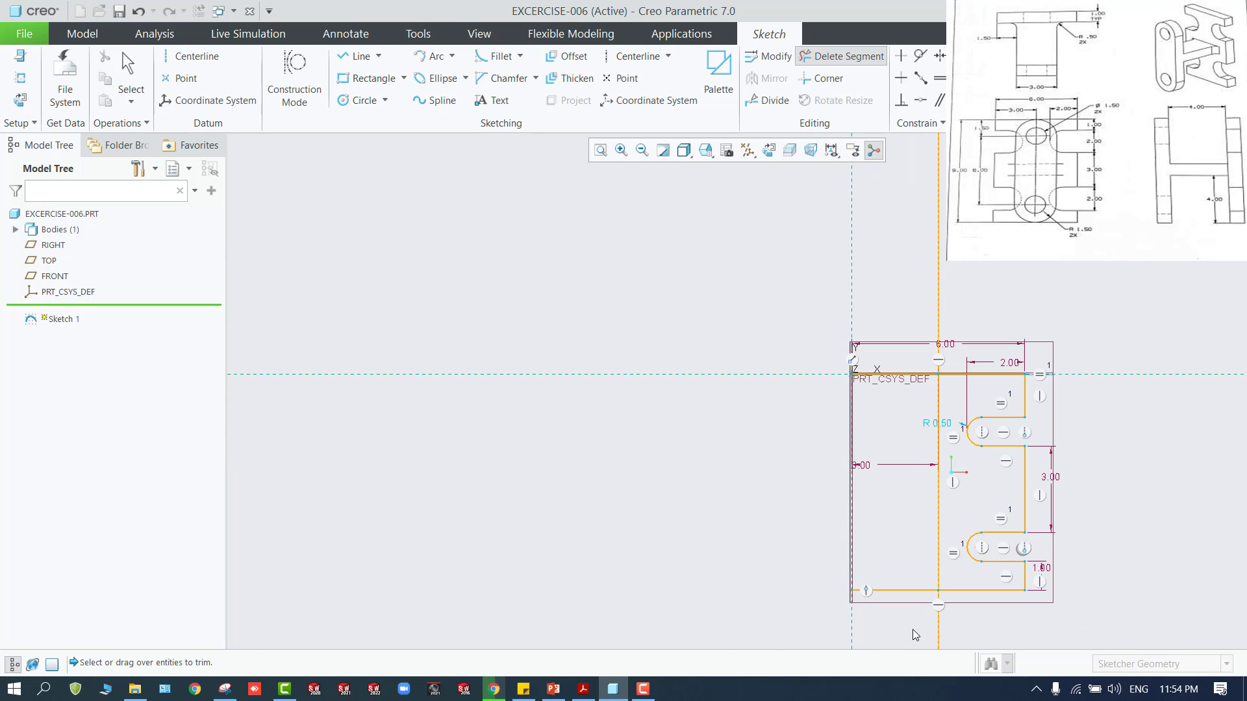
pyautogui.click(357, 60)
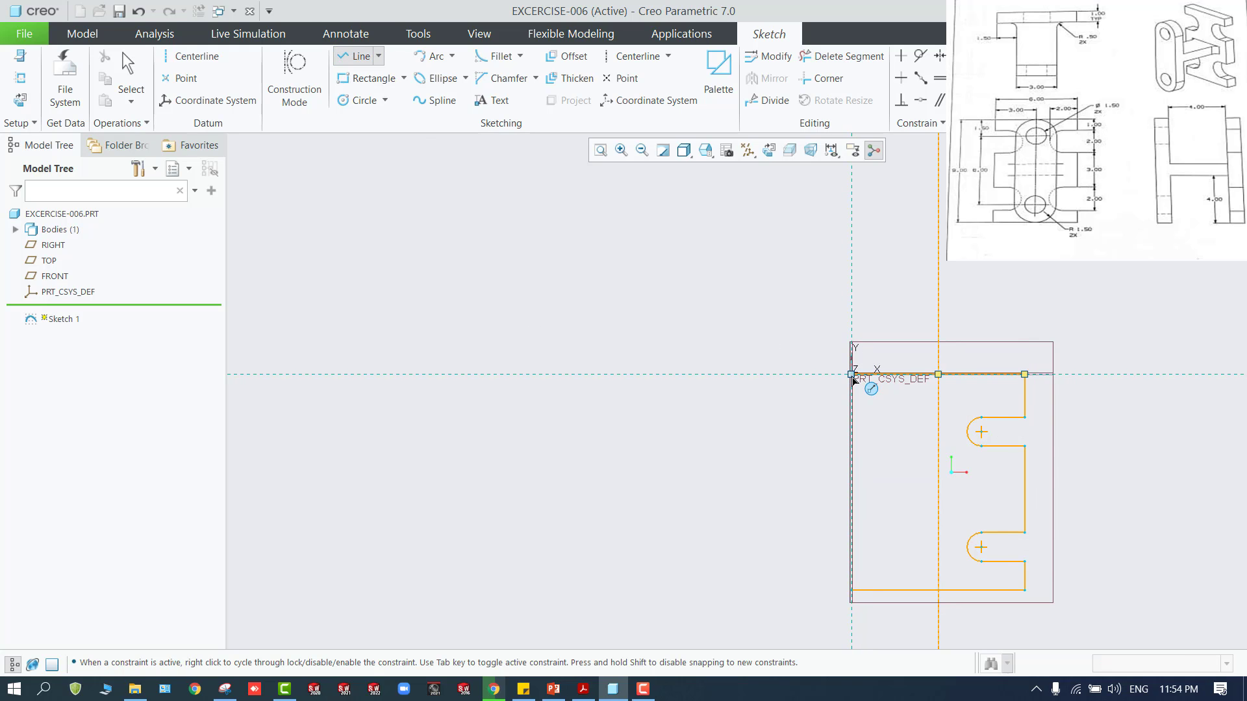
pyautogui.middleClick(851, 375)
pyautogui.click(356, 57)
pyautogui.click(851, 375)
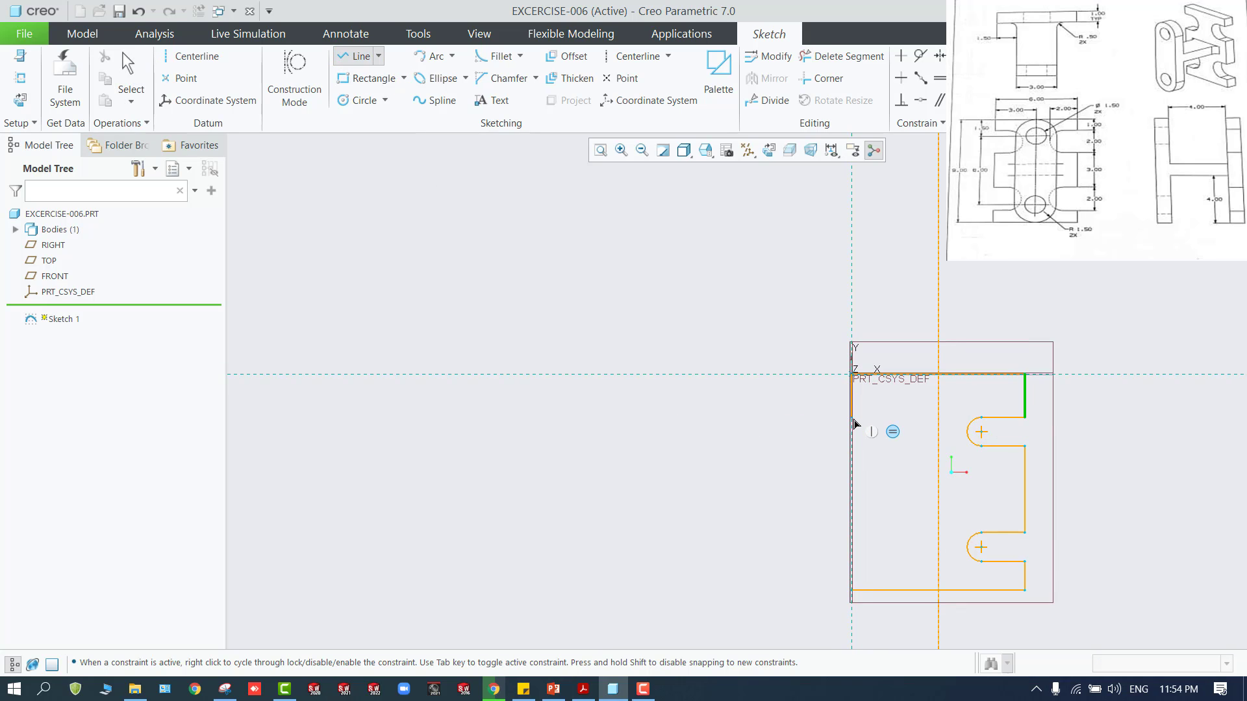
pyautogui.click(854, 421)
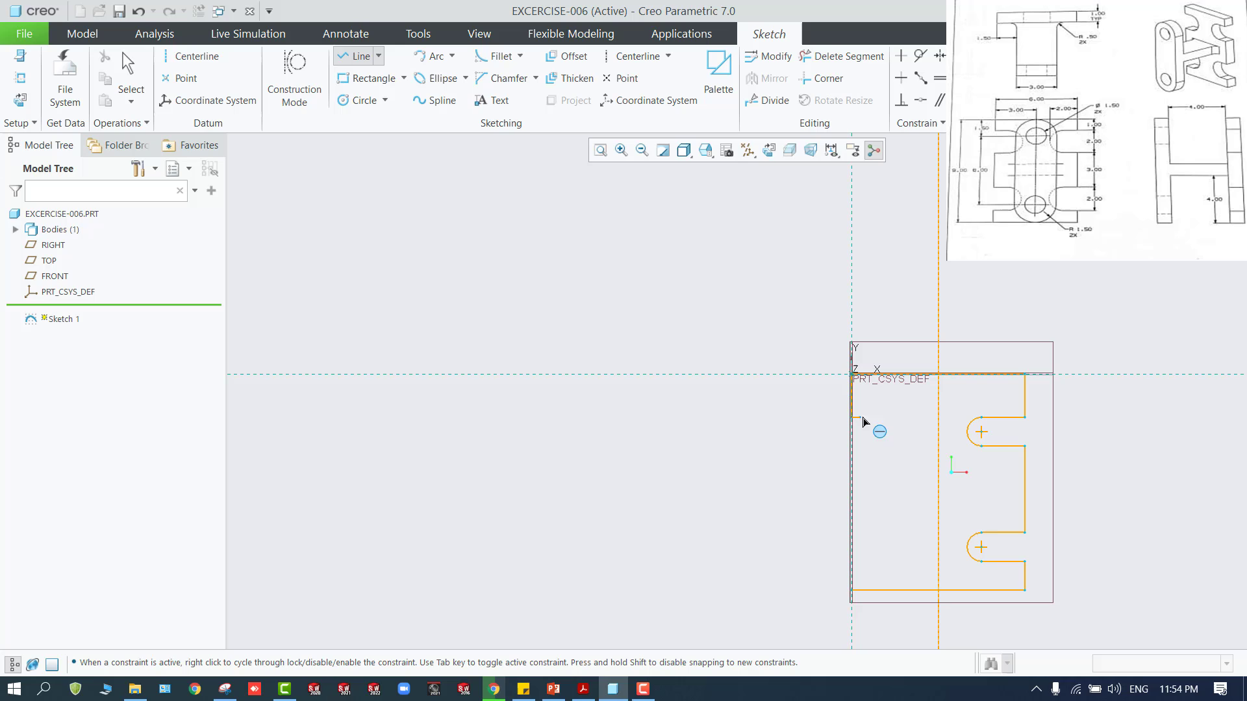
pyautogui.click(919, 417)
pyautogui.click(918, 446)
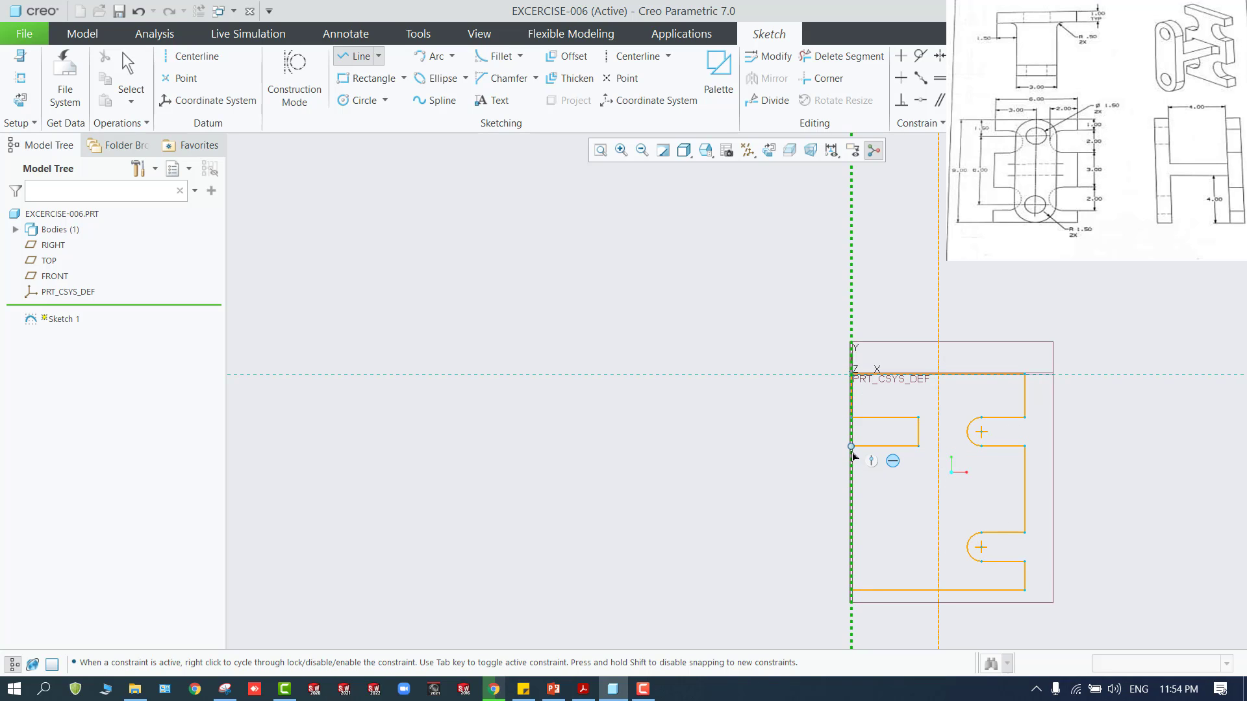
pyautogui.click(852, 446)
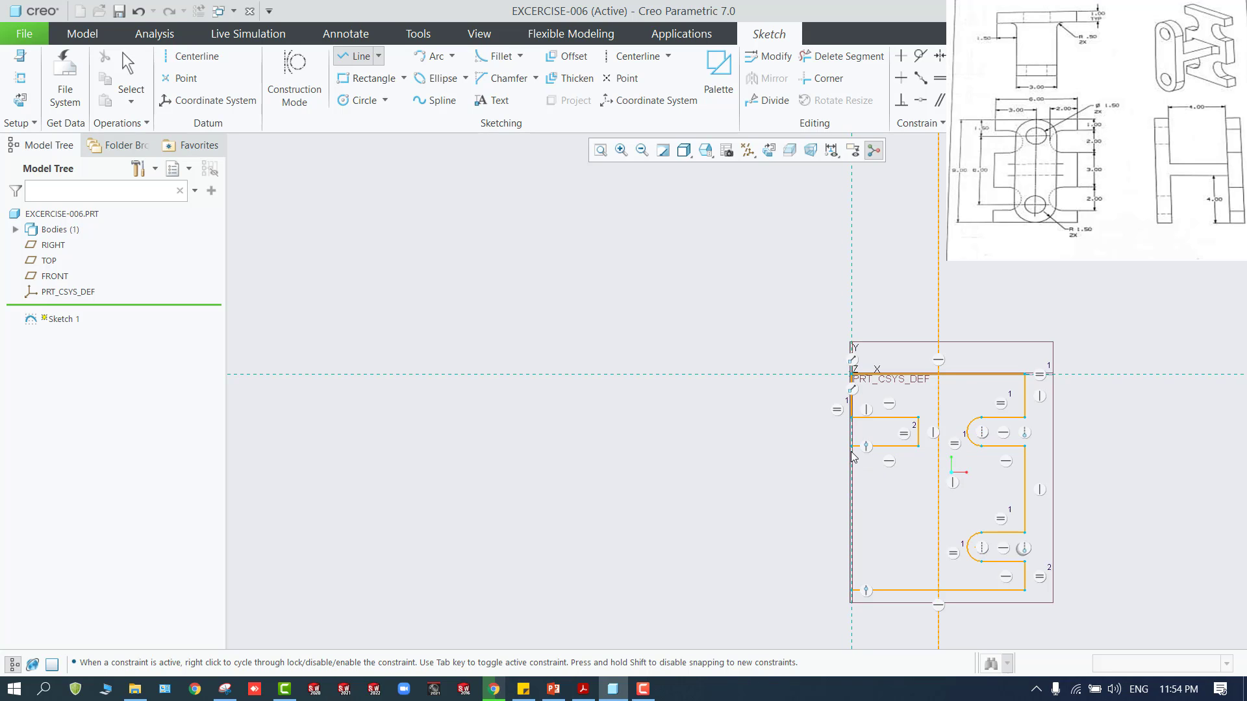
# Continue down the vertical reference with an edge equal to the right middle edge, add a matching lower rectangular notch, and close the profile
pyautogui.click(851, 534)
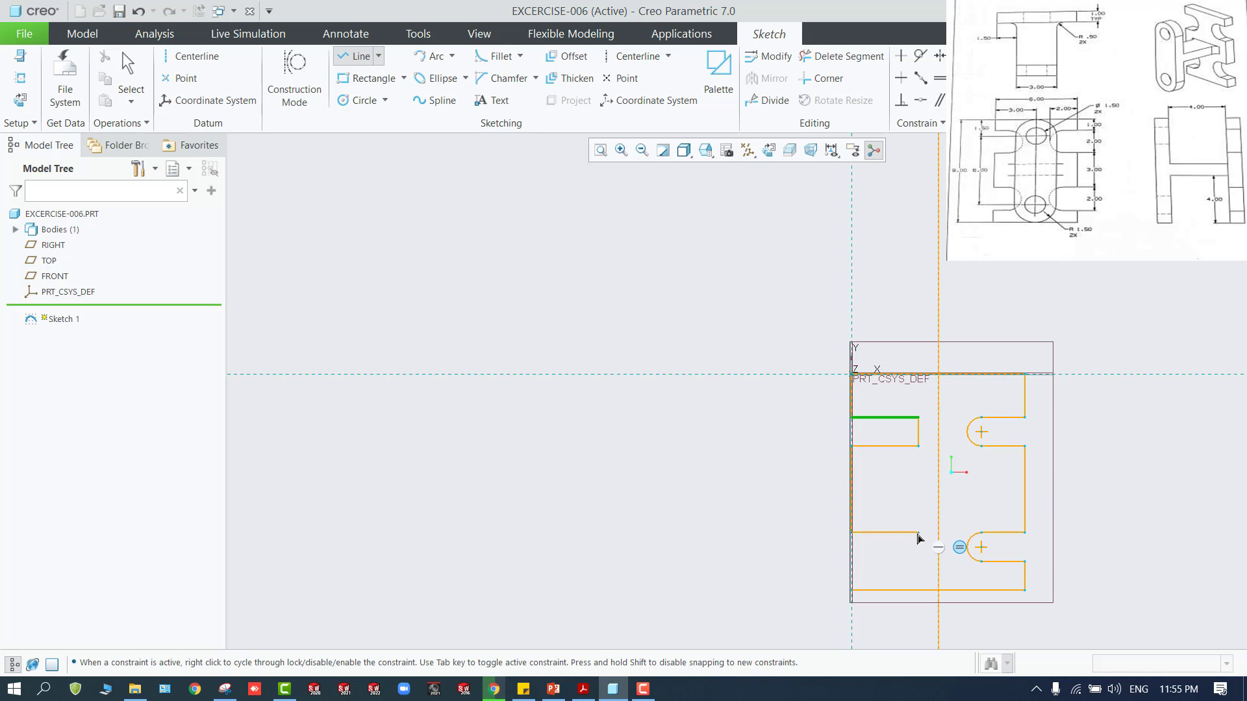
pyautogui.click(918, 534)
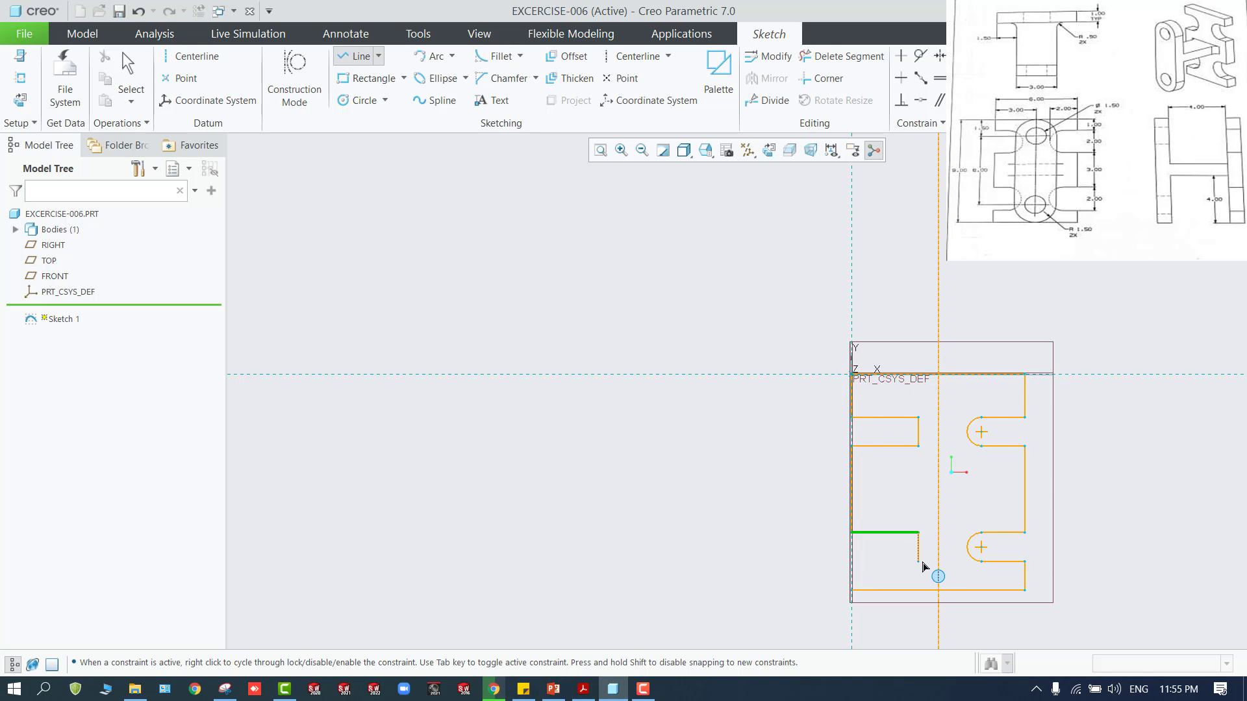
pyautogui.click(918, 562)
pyautogui.click(851, 562)
pyautogui.click(852, 590)
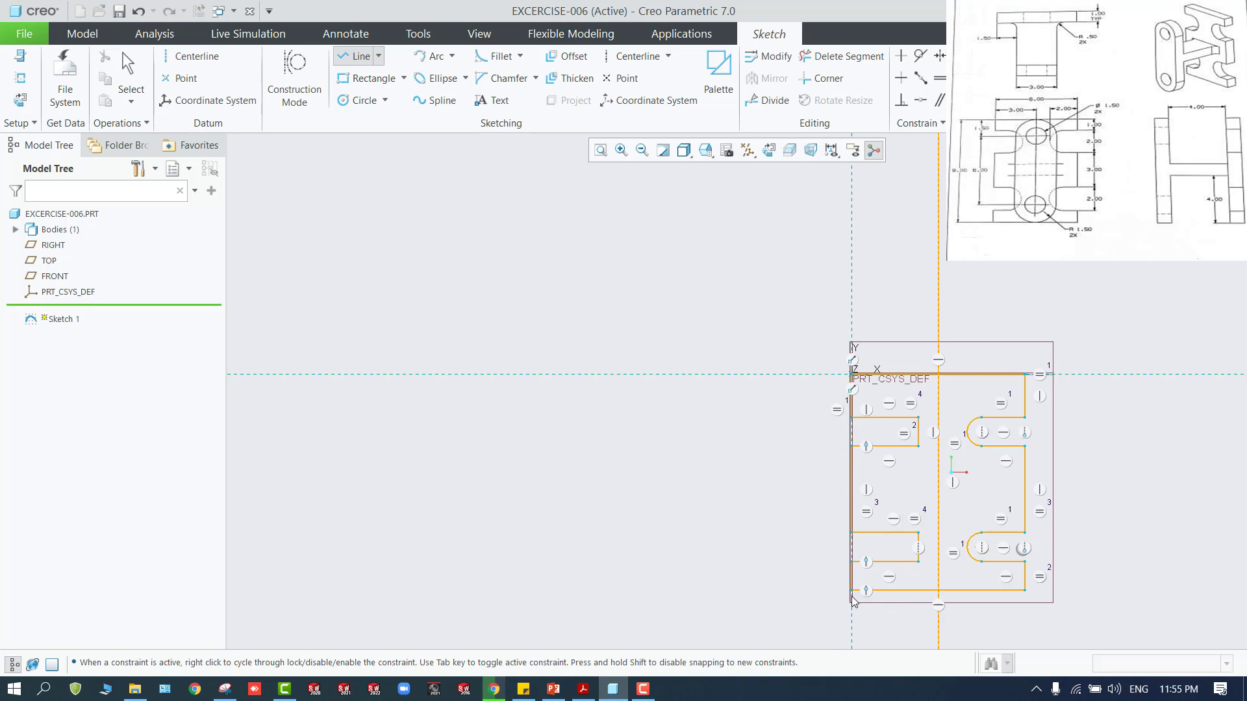
# End the profile line and draw a circle at each left notch's inner edge midpoint, sized to the notch height
pyautogui.middleClick(773, 587)
pyautogui.click(361, 101)
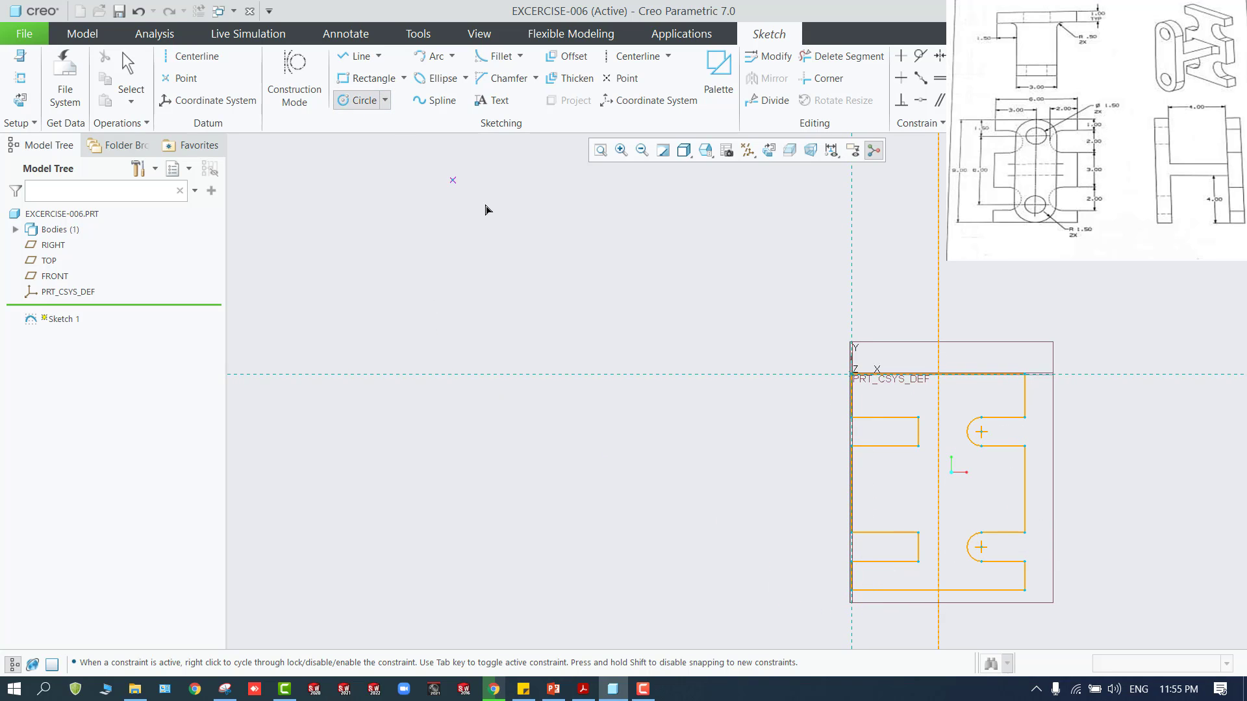
pyautogui.click(918, 547)
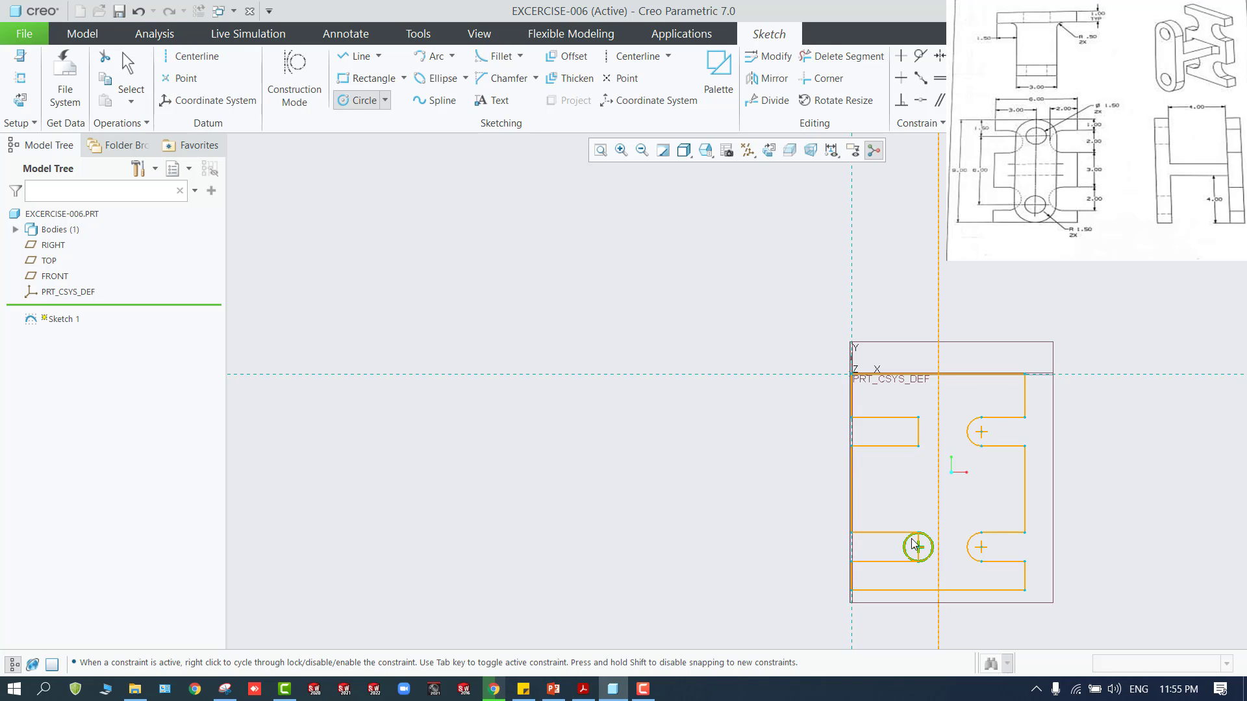
pyautogui.click(912, 543)
pyautogui.click(917, 432)
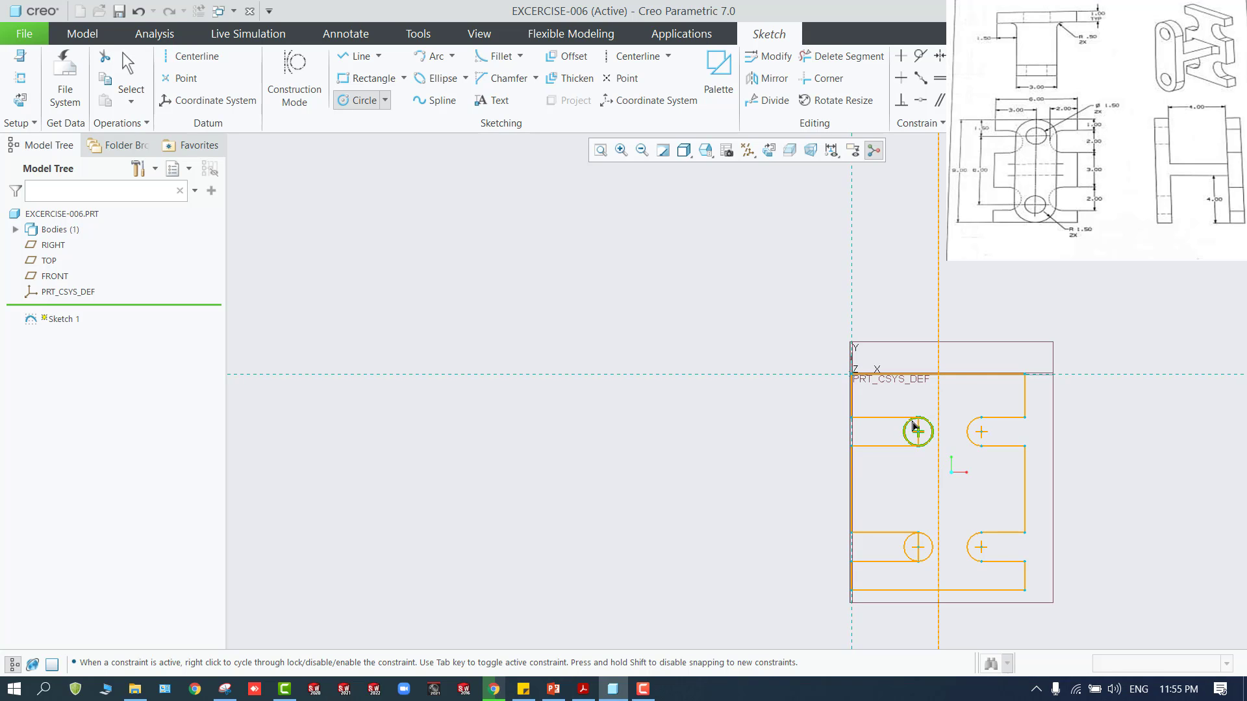
pyautogui.click(913, 427)
pyautogui.middleClick(955, 494)
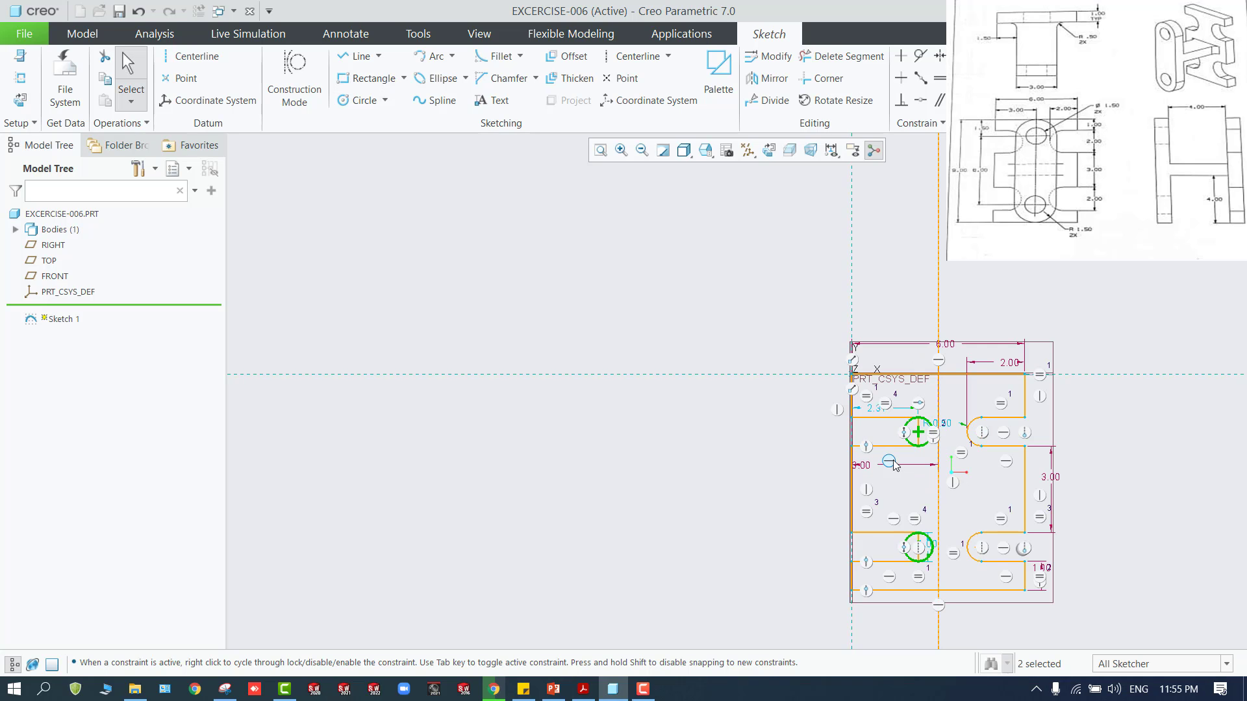
# Trim the inner vertical lines and the left halves of both circles so each left notch ends in a semicircle
pyautogui.click(842, 56)
pyautogui.scroll(3, 836, 408)
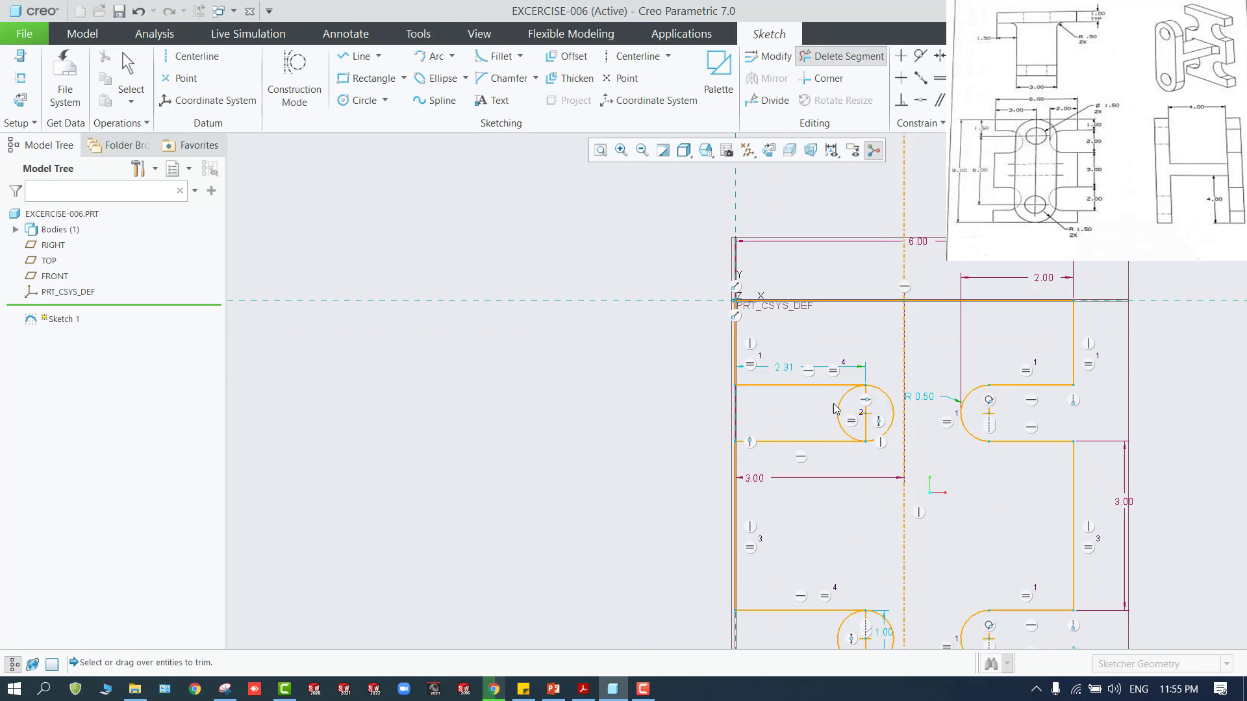
pyautogui.scroll(3, 834, 405)
pyautogui.moveTo(841, 398); pyautogui.dragTo(908, 406)
pyautogui.scroll(-5, 862, 424)
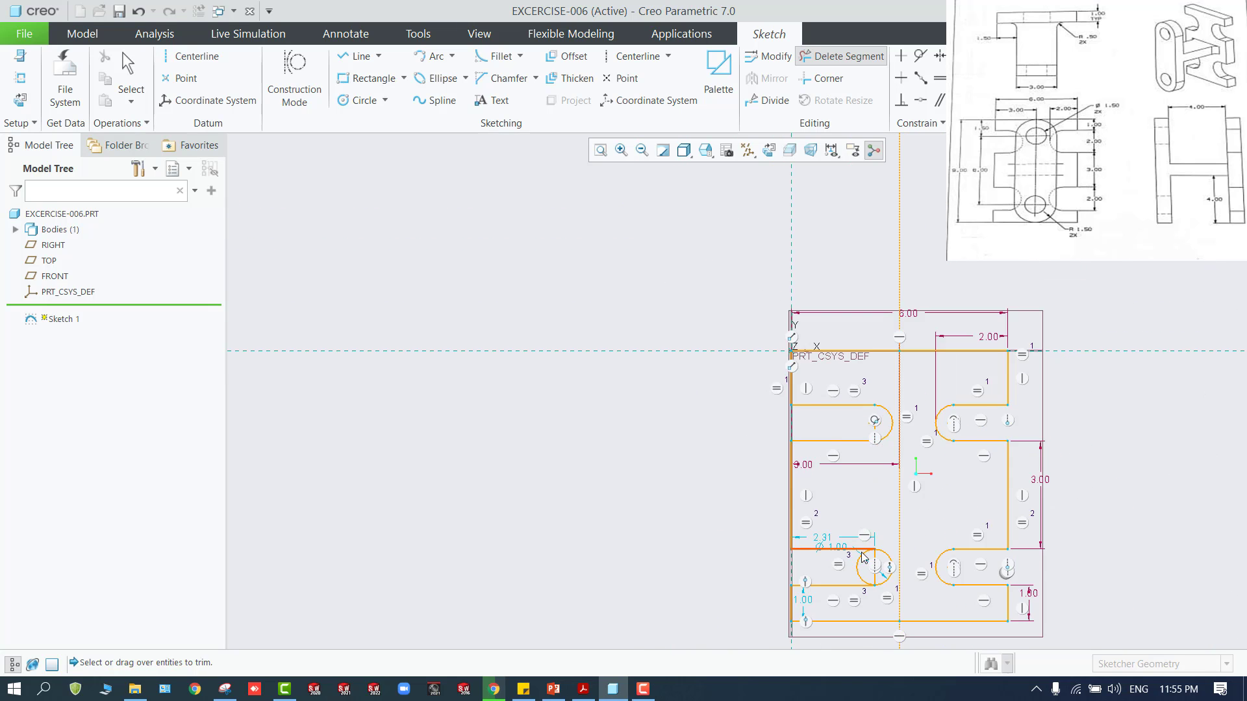
pyautogui.scroll(5, 863, 558)
pyautogui.moveTo(839, 603); pyautogui.dragTo(916, 605)
pyautogui.scroll(-3, 915, 603)
pyautogui.scroll(2, 915, 602)
pyautogui.scroll(-2, 963, 616)
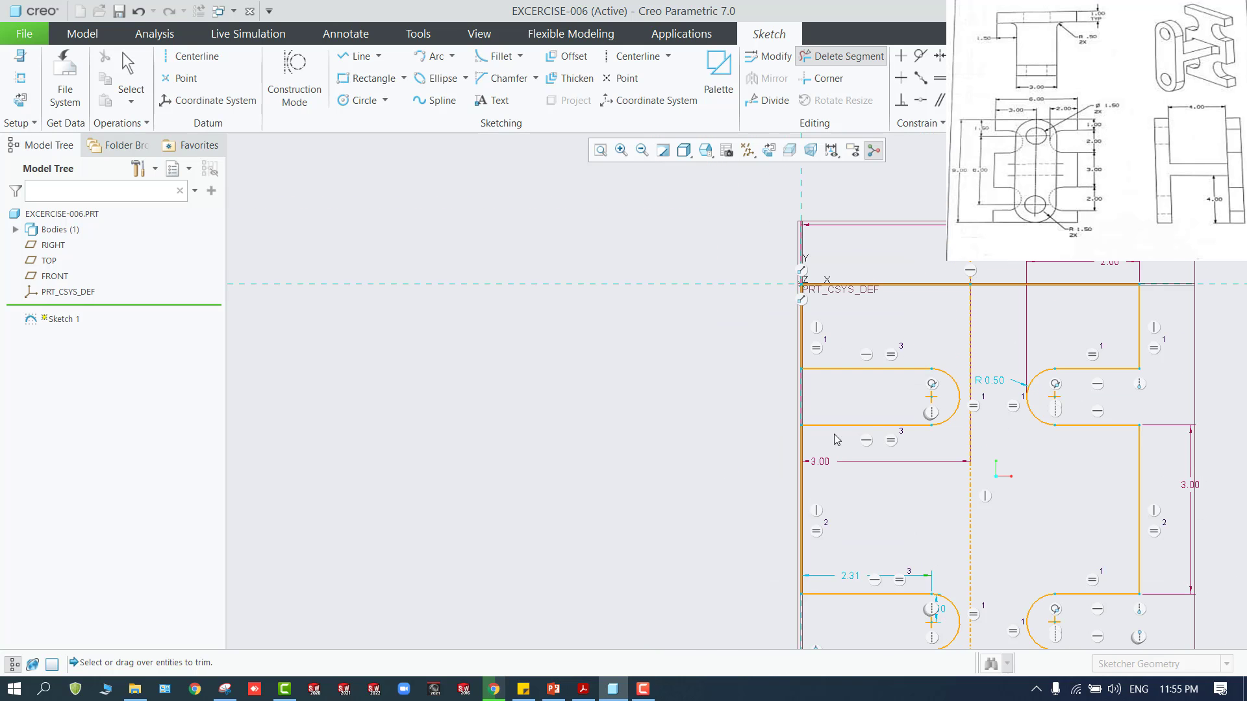
pyautogui.middleClick(961, 244)
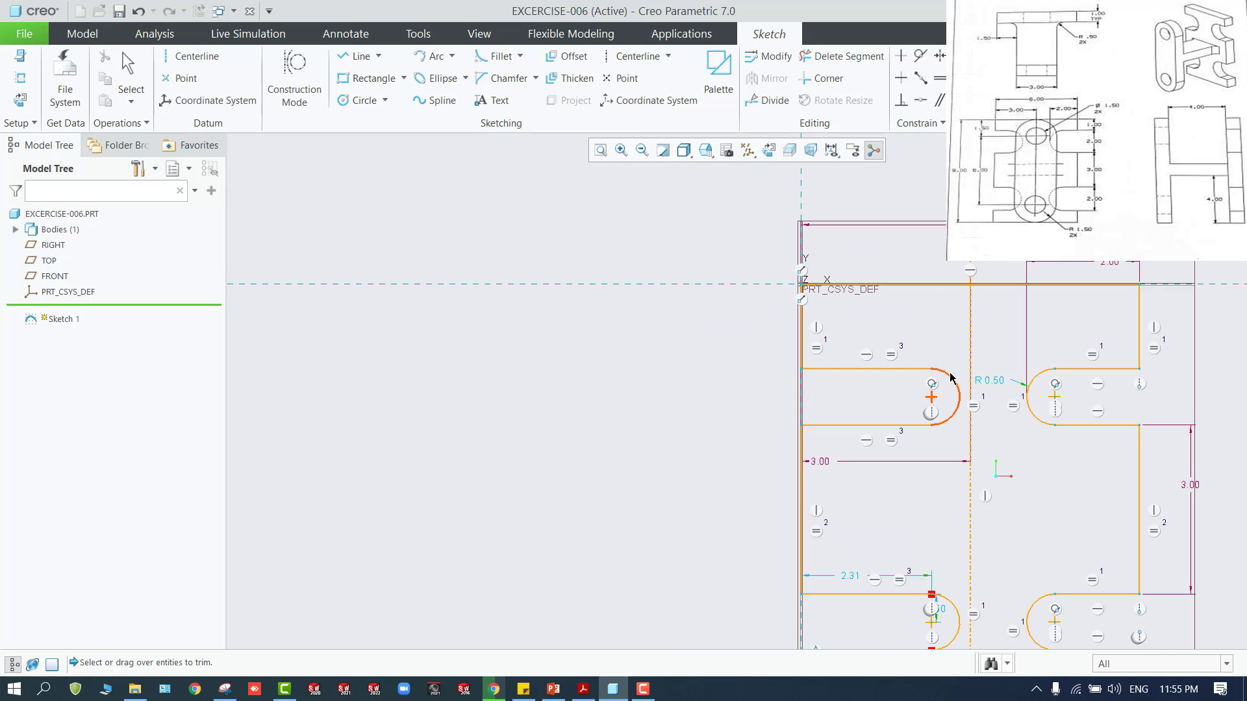
# Dimension the upper left notch arc's radius and set it to 1
pyautogui.click(952, 380)
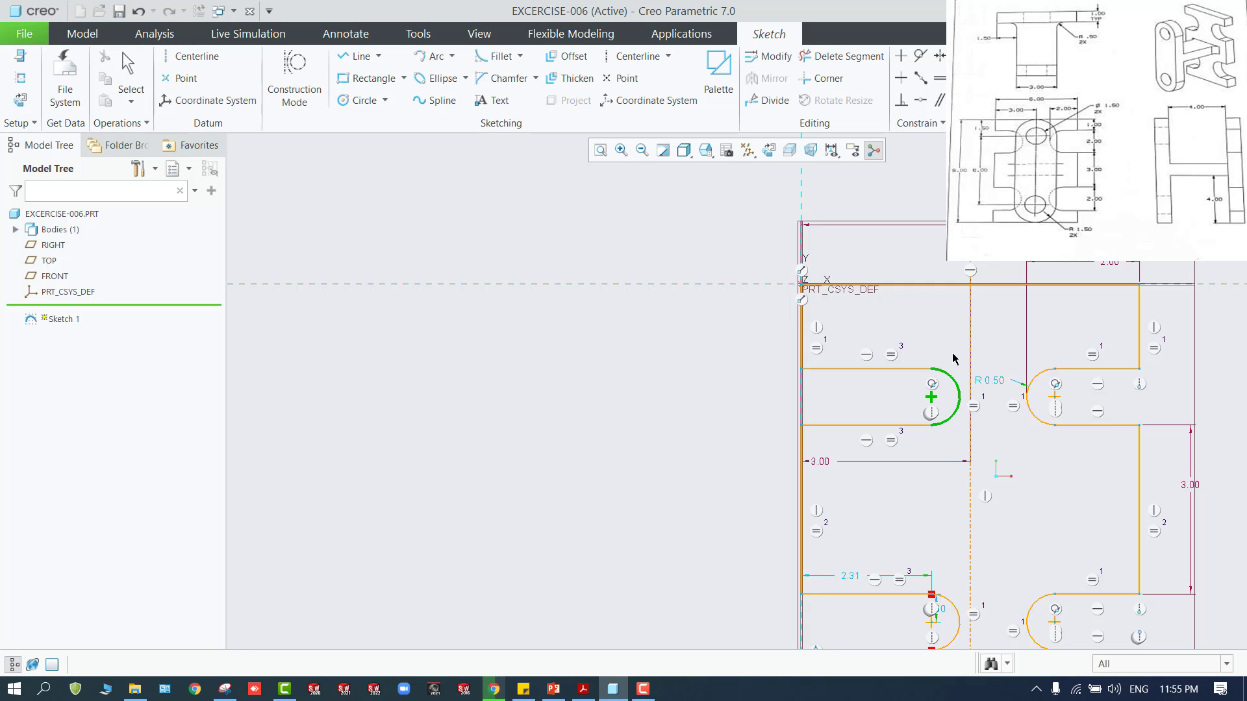
pyautogui.middleClick(953, 359)
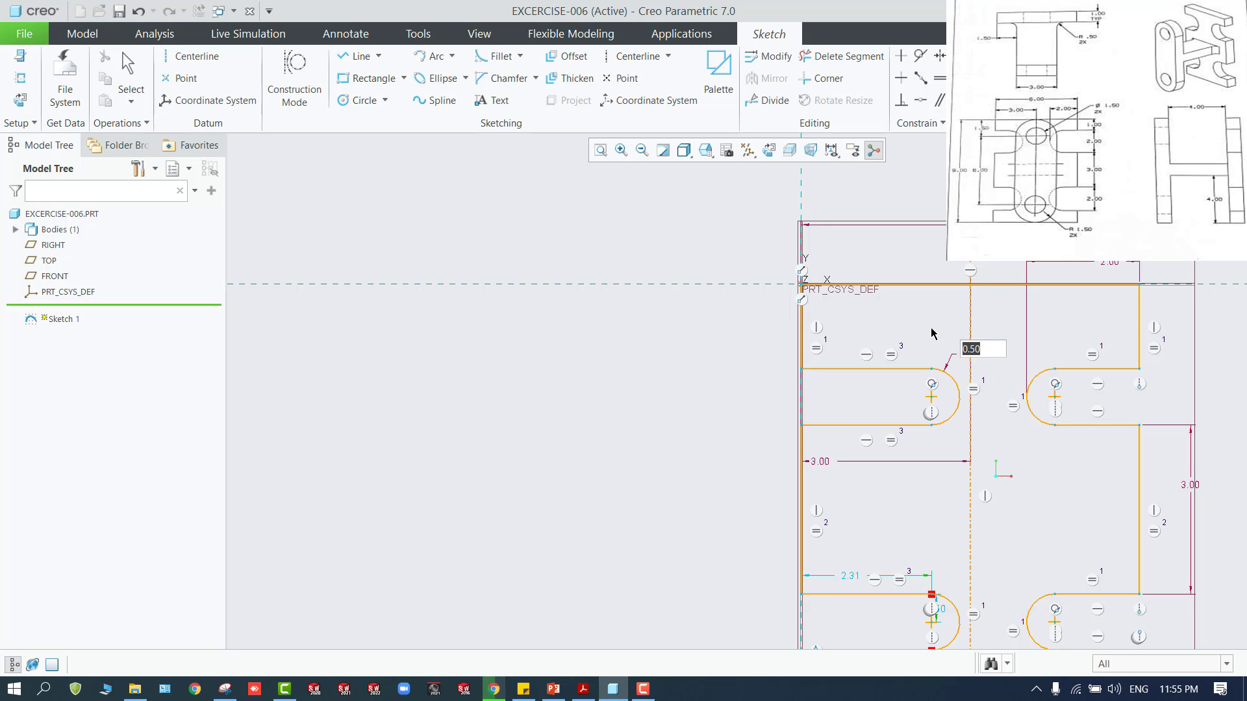
pyautogui.write('1')
pyautogui.press('Return')
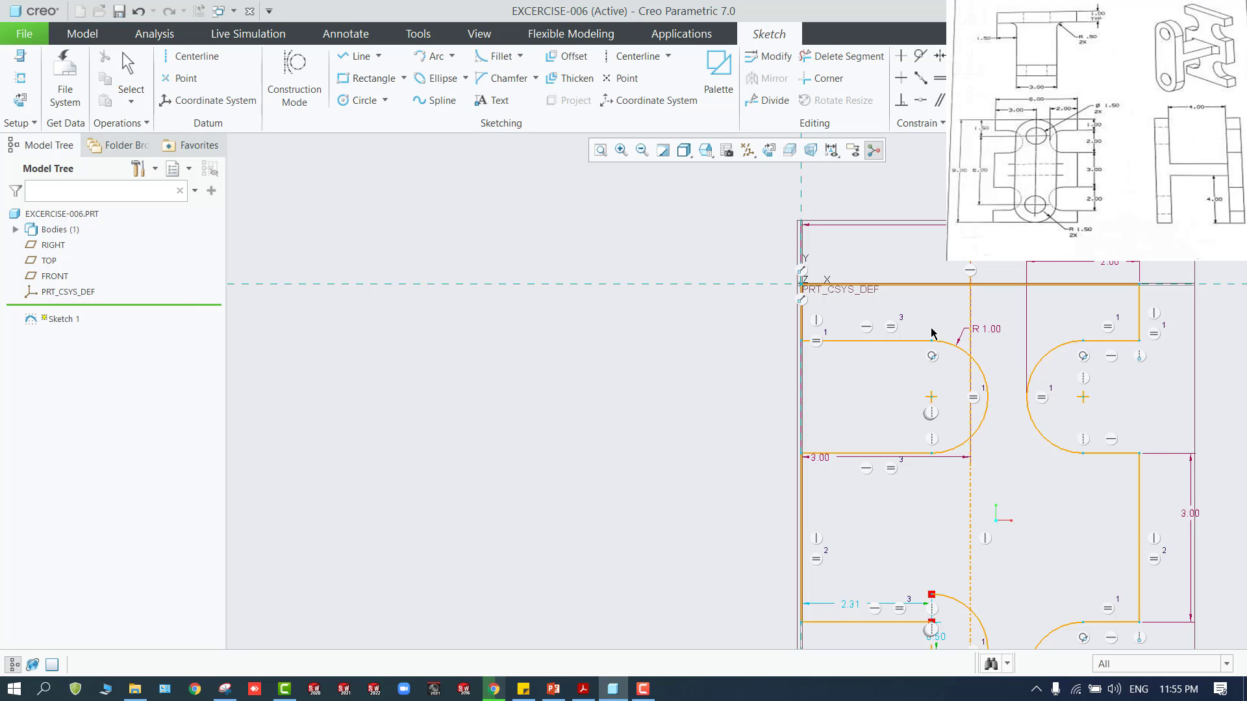
pyautogui.doubleClick(989, 331)
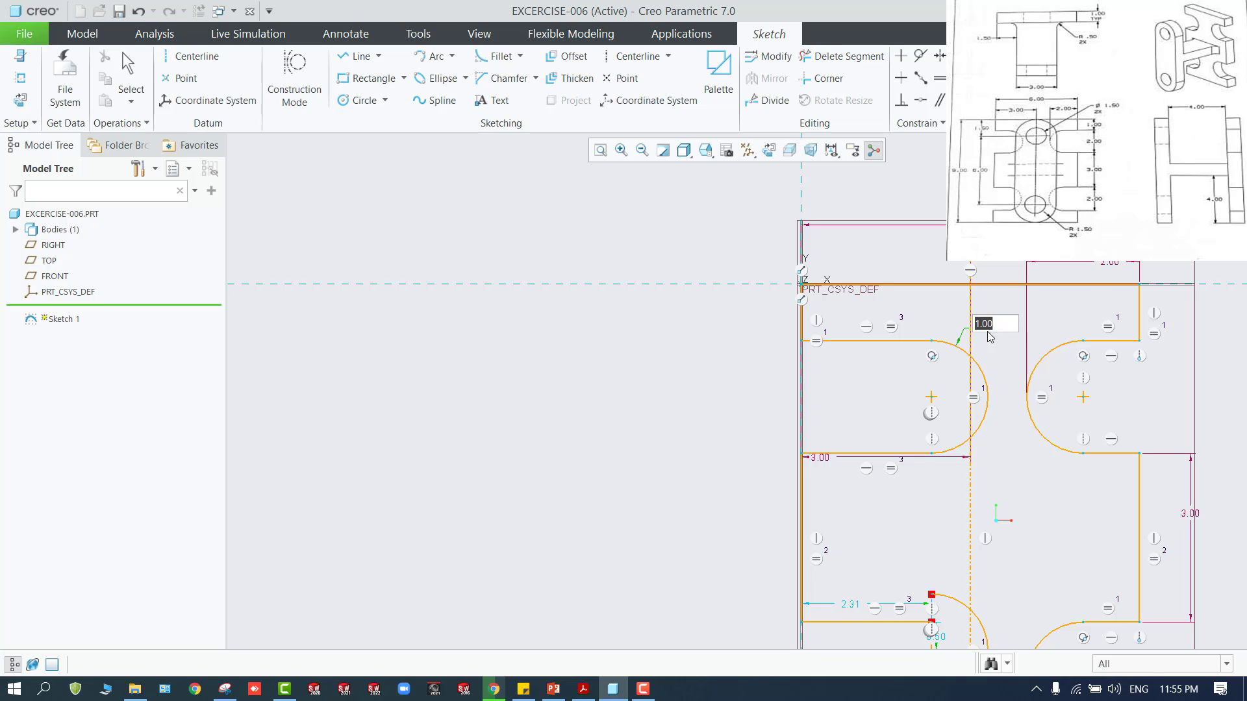
pyautogui.scroll(-2, 980, 408)
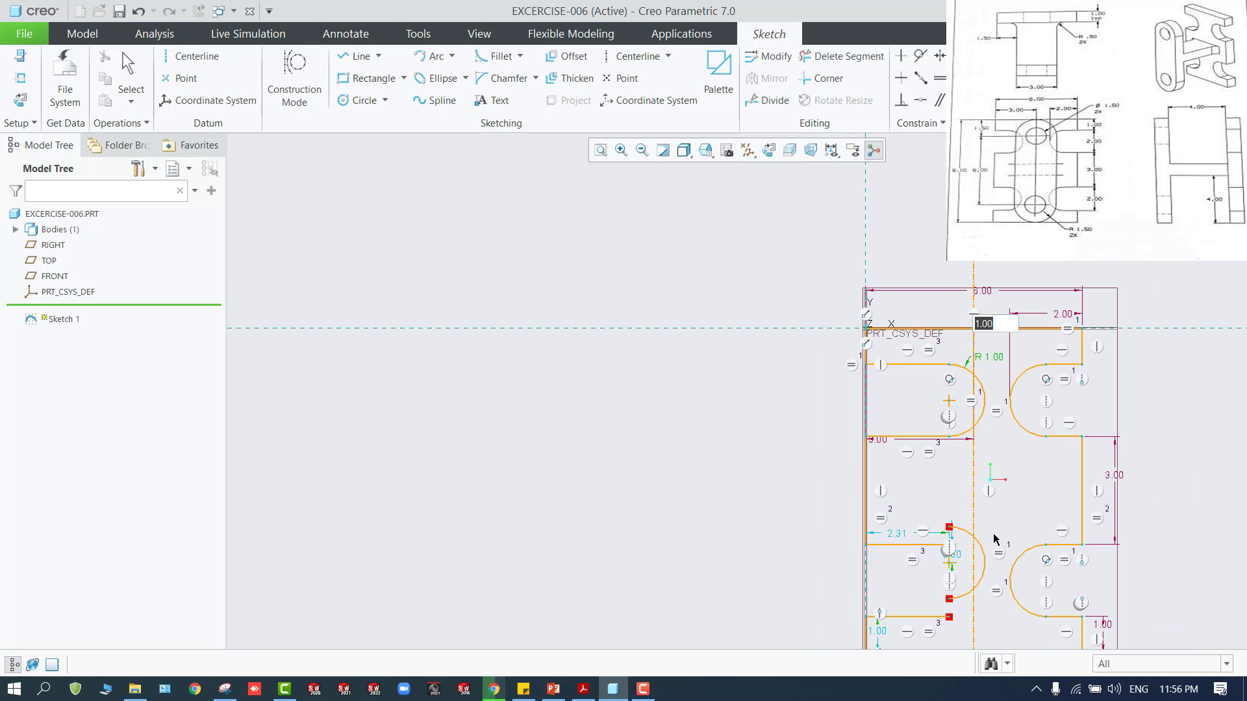
pyautogui.scroll(4, 958, 613)
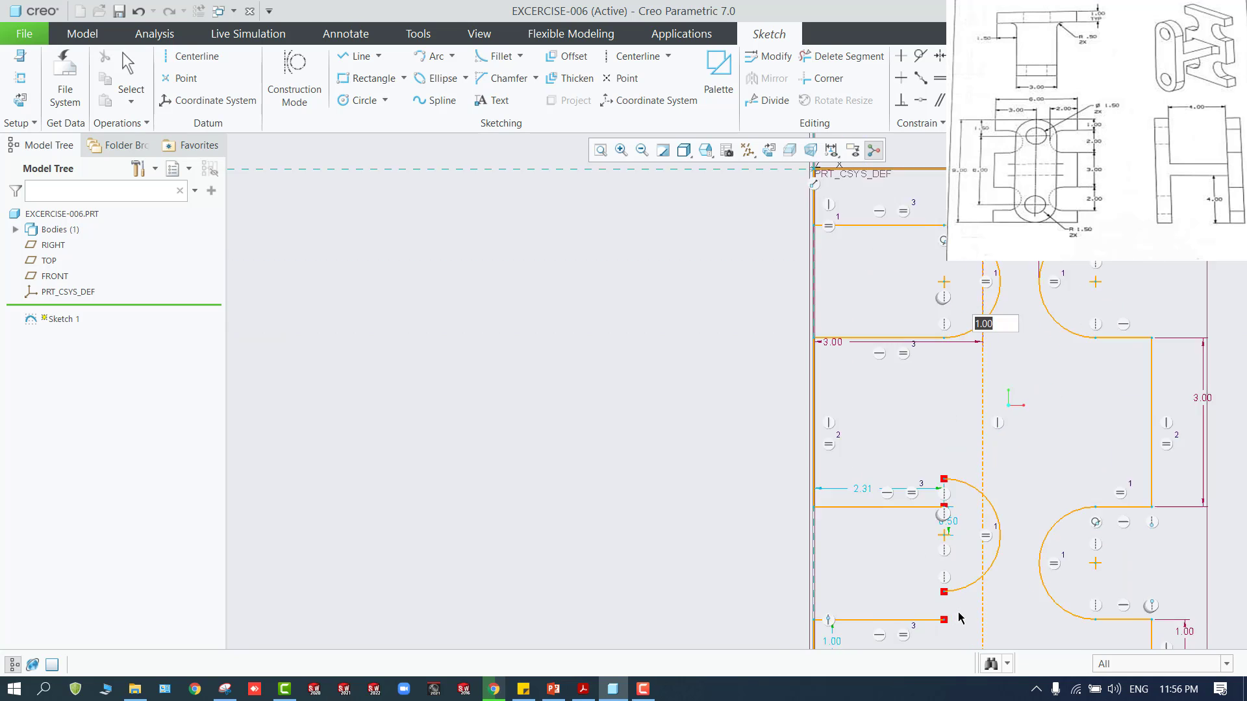
pyautogui.click(937, 582)
pyautogui.middleClick(821, 548)
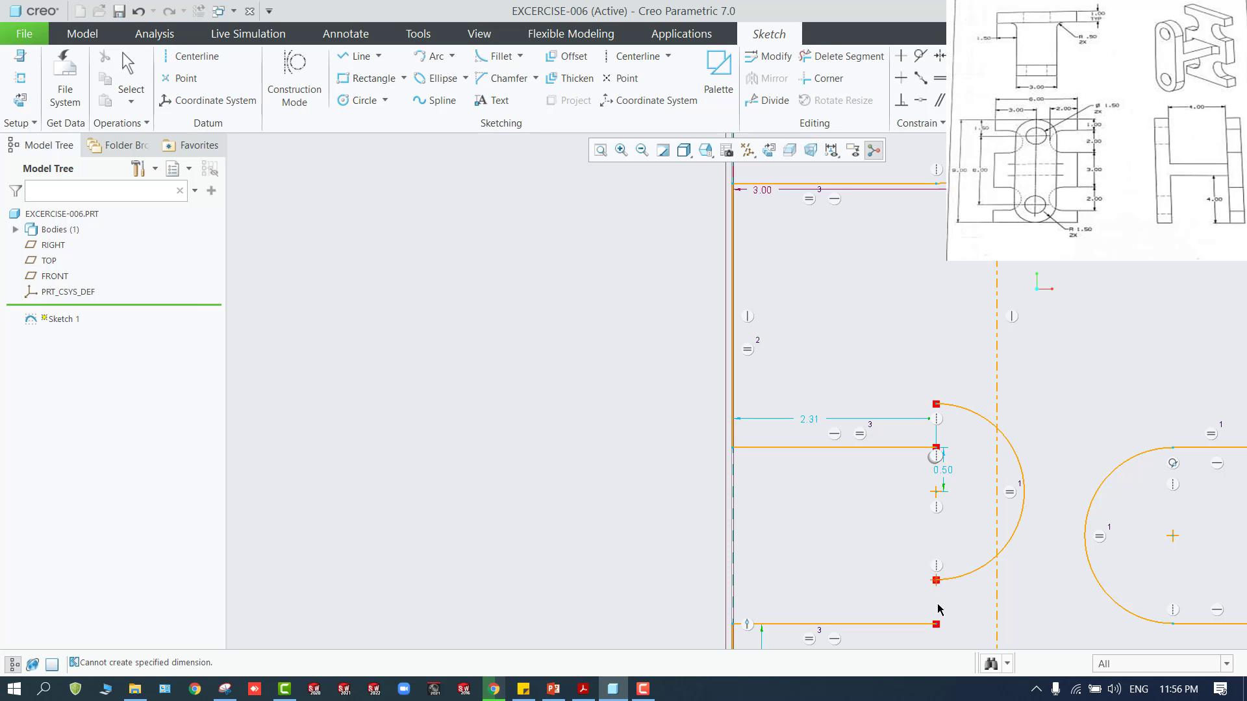
# Move the lower left notch's arc towards its lower line, make their endpoints coincident, and resolve the constraint conflict
pyautogui.moveTo(933, 580); pyautogui.dragTo(940, 617)
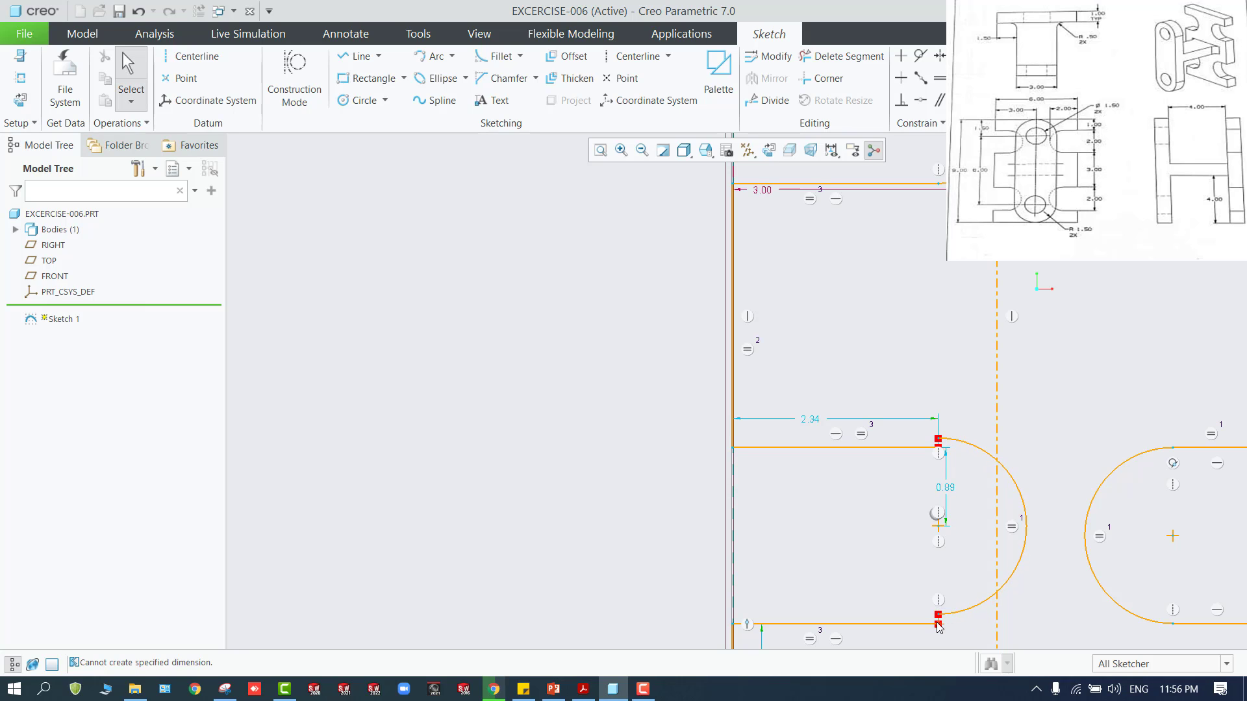
pyautogui.click(921, 102)
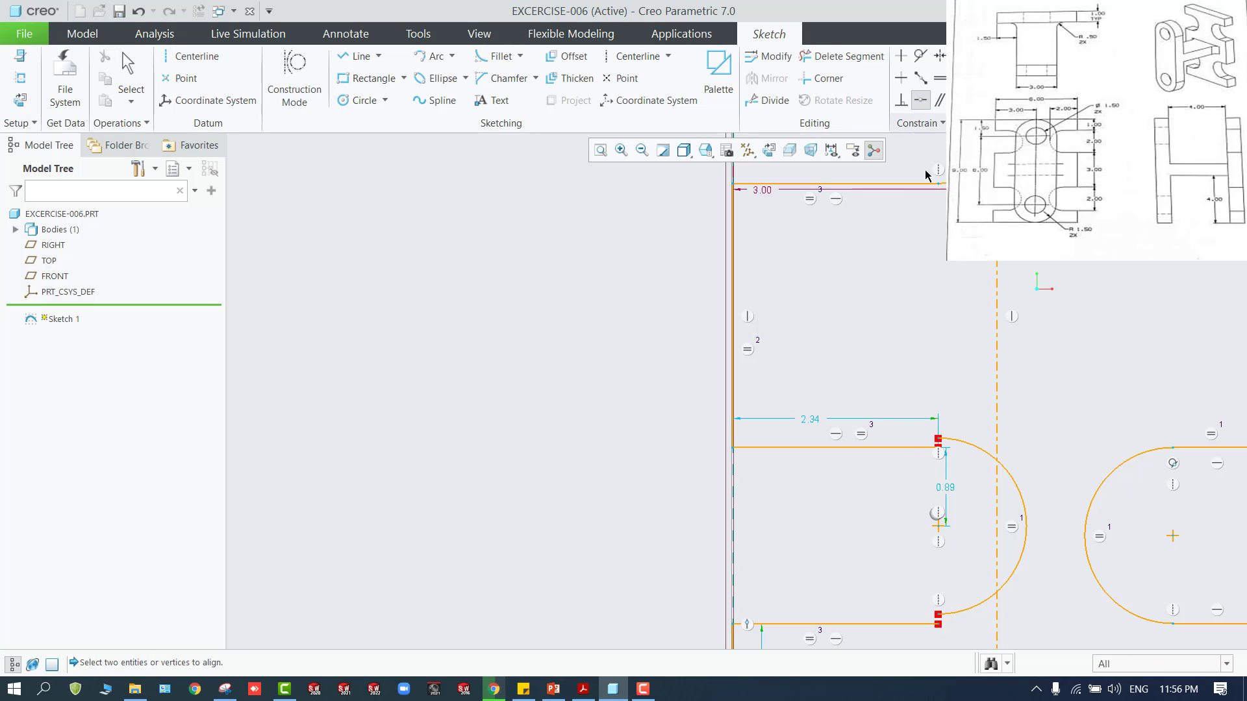
pyautogui.click(940, 617)
pyautogui.click(936, 625)
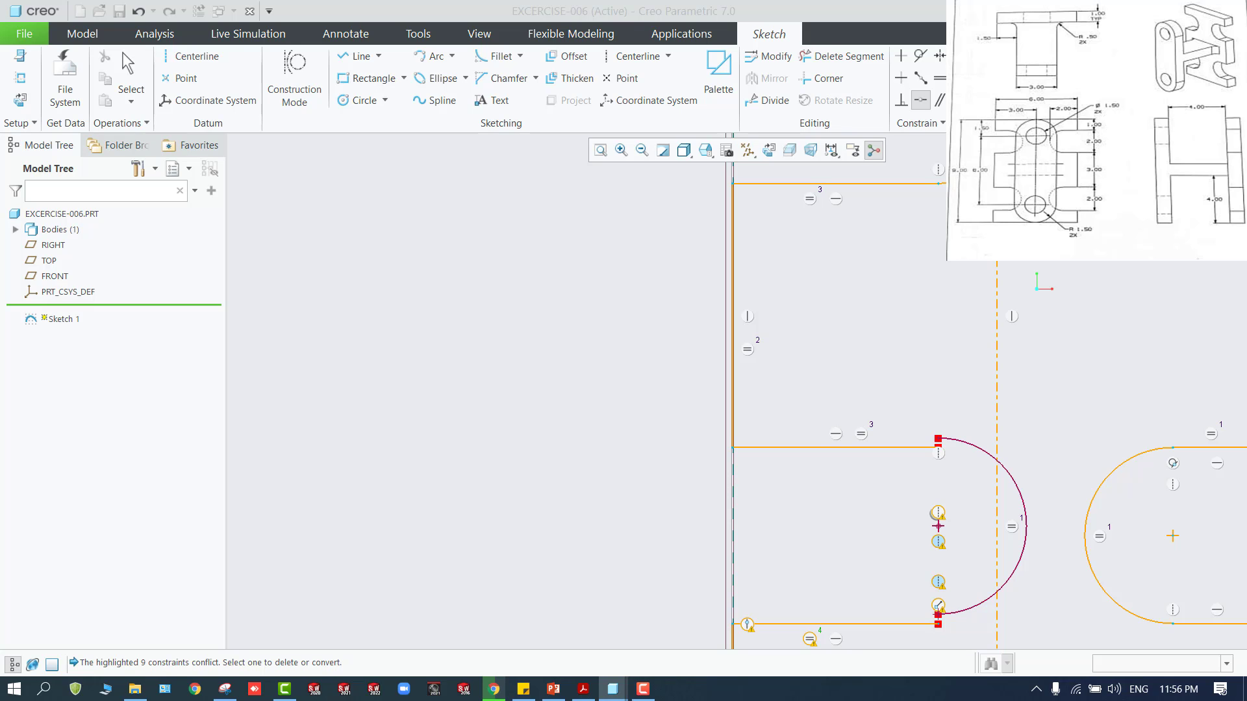
pyautogui.click(1013, 250)
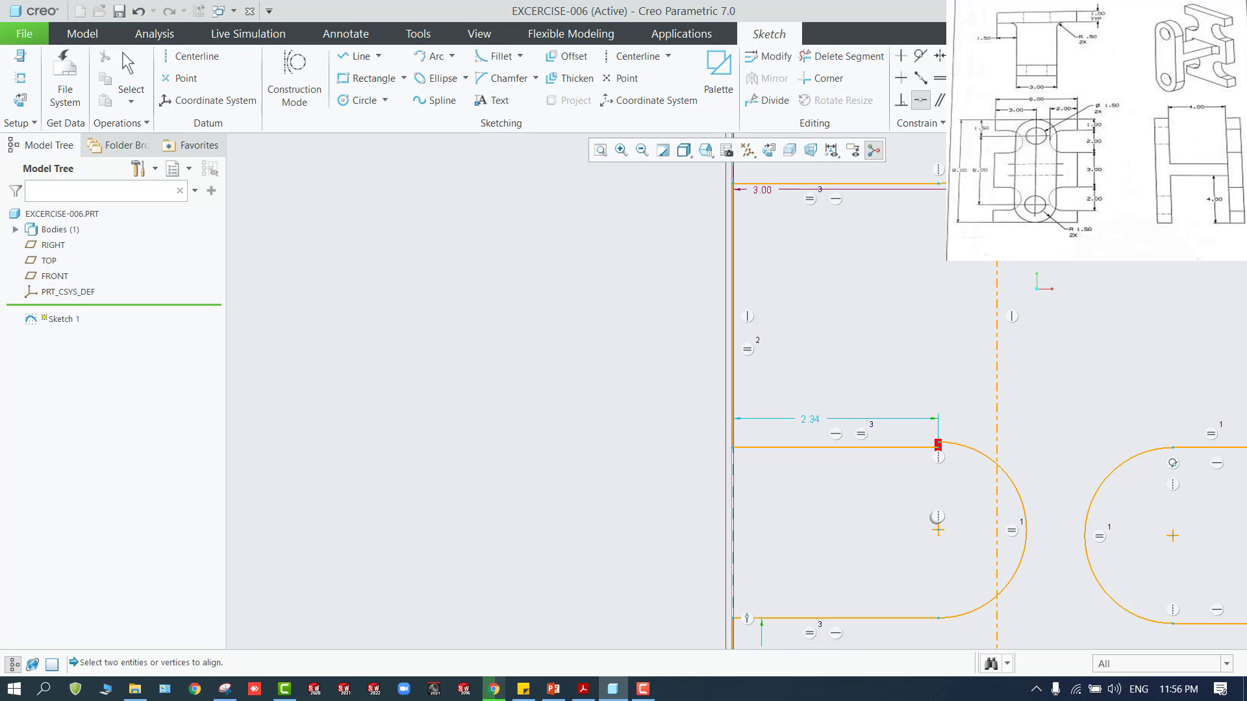
# Make the arc's upper endpoint coincident with the lower left notch's upper line end and resolve the constraint conflict
pyautogui.click(938, 445)
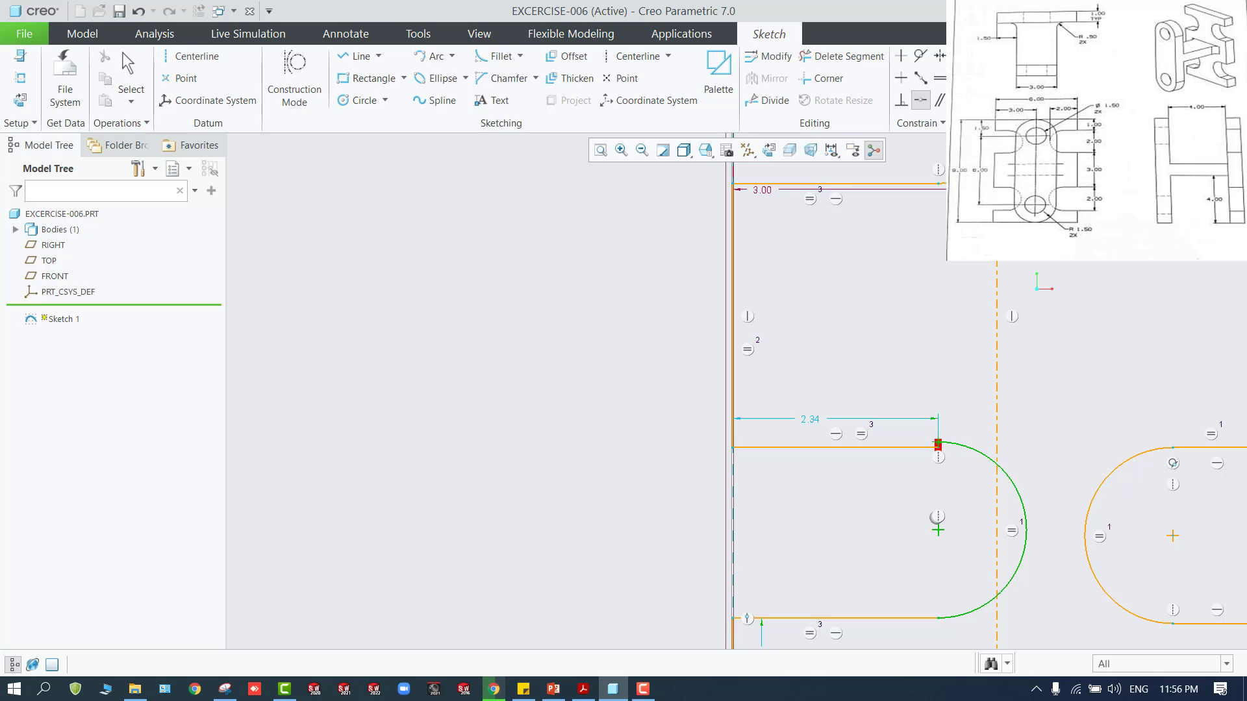
pyautogui.click(935, 447)
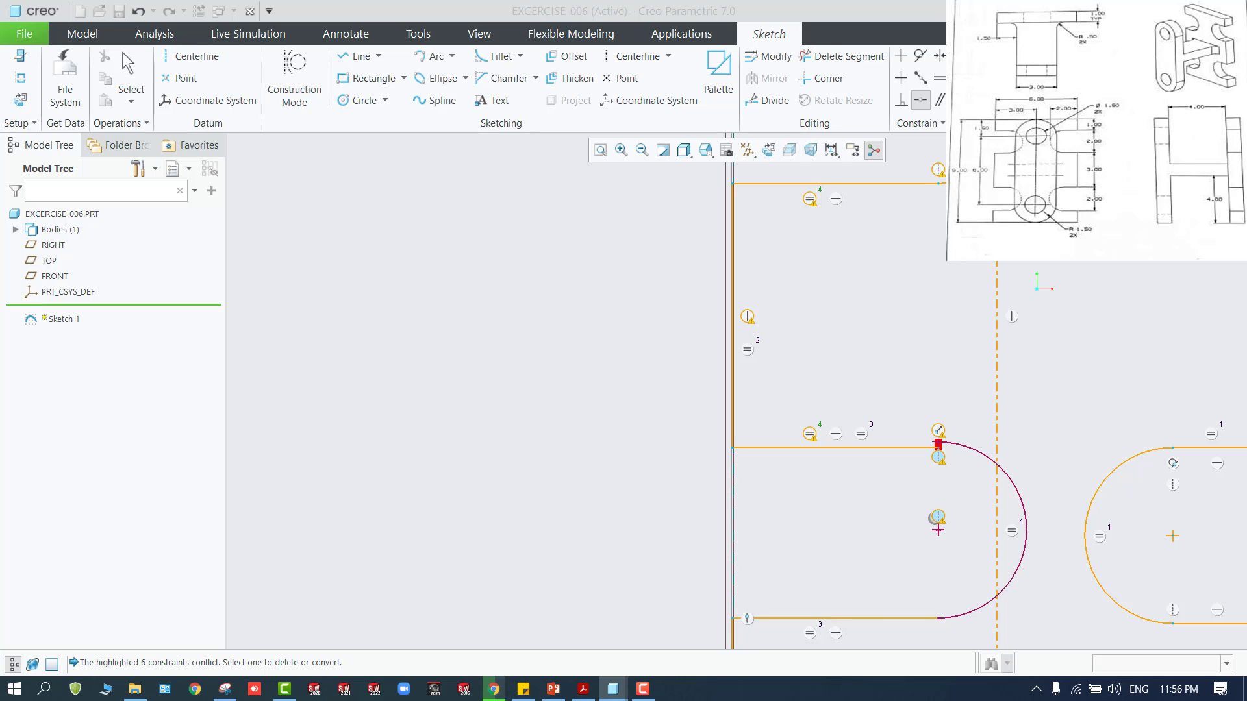
pyautogui.click(1097, 225)
pyautogui.scroll(5, 935, 359)
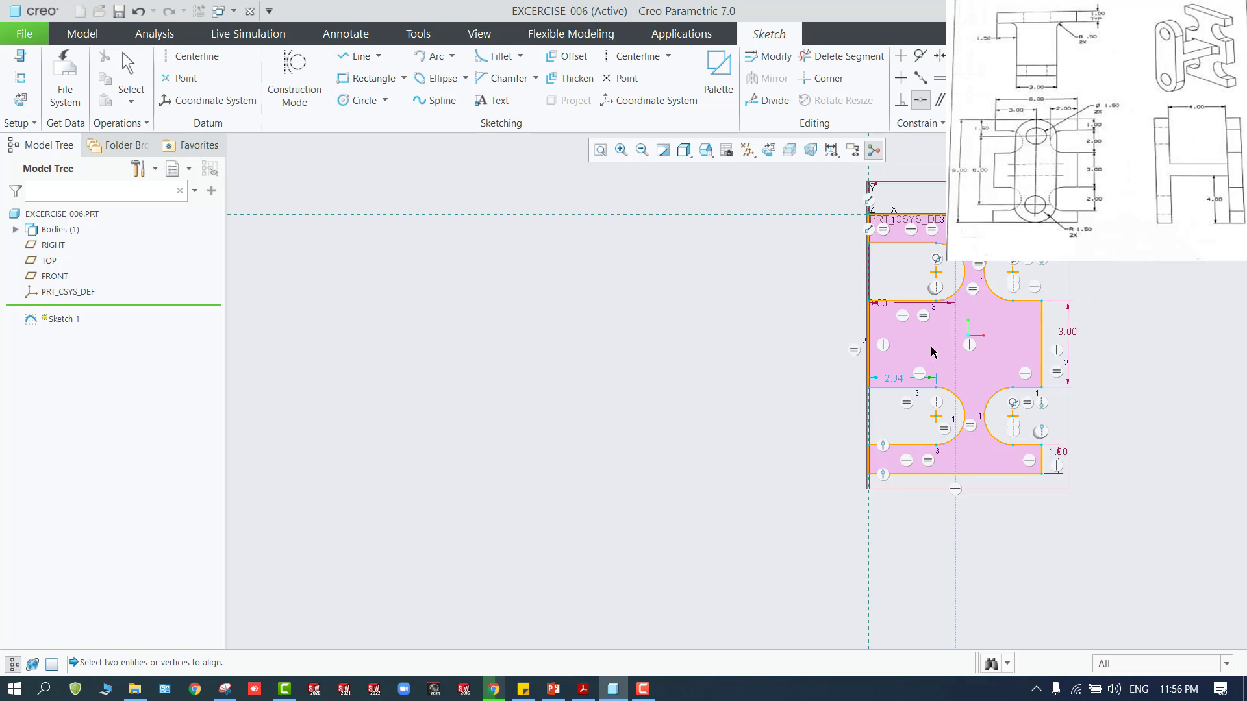
# Dimension the lower left notch's depth from the vertical reference to its arc and set it to 3
pyautogui.scroll(-2, 931, 352)
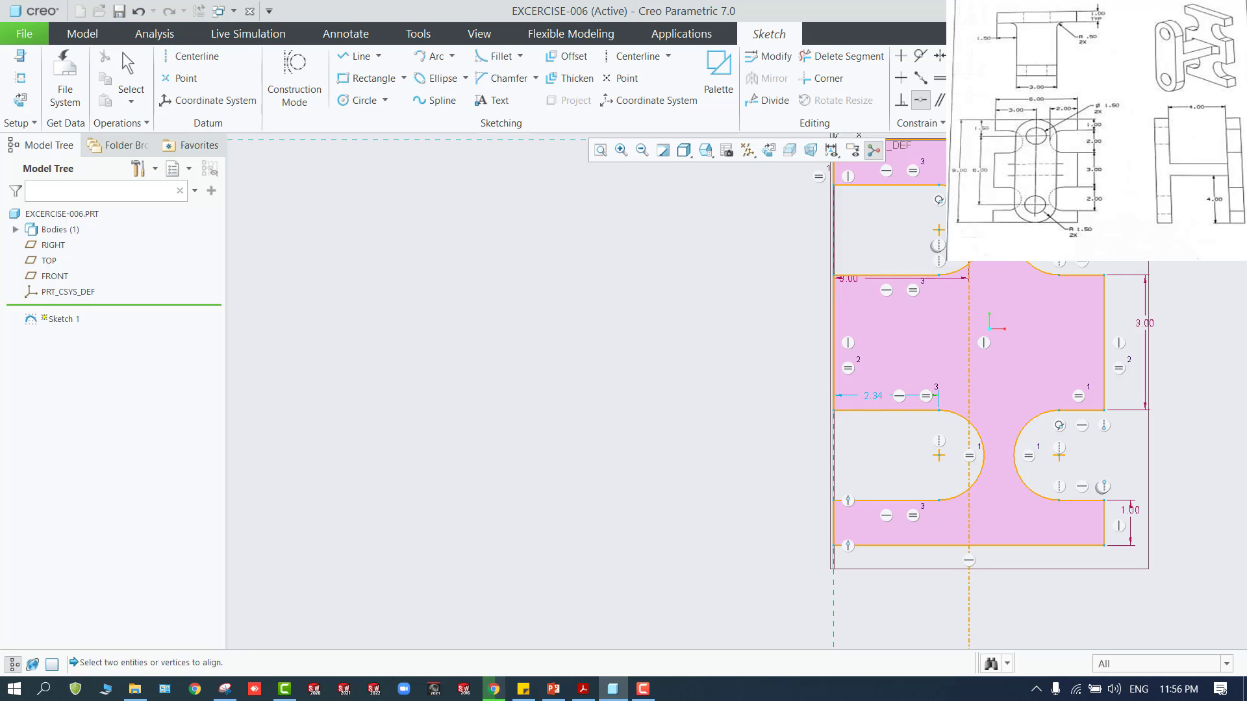
pyautogui.click(982, 449)
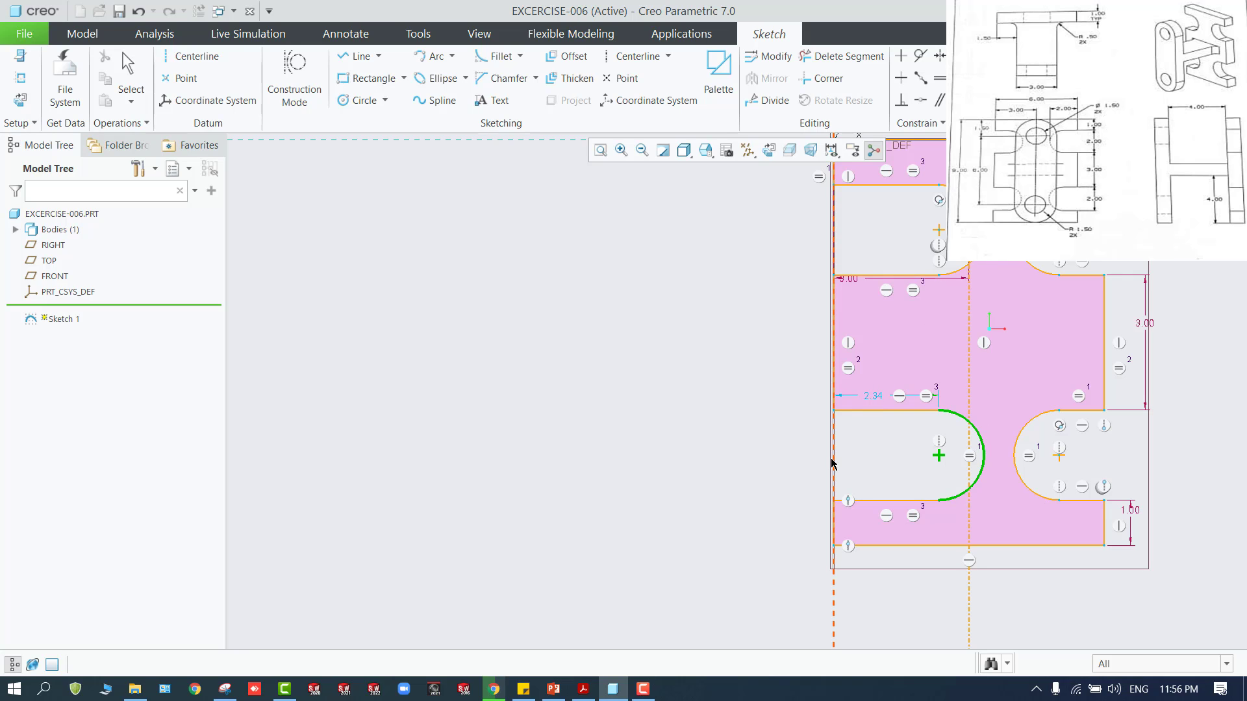
pyautogui.click(835, 513)
pyautogui.middleClick(903, 604)
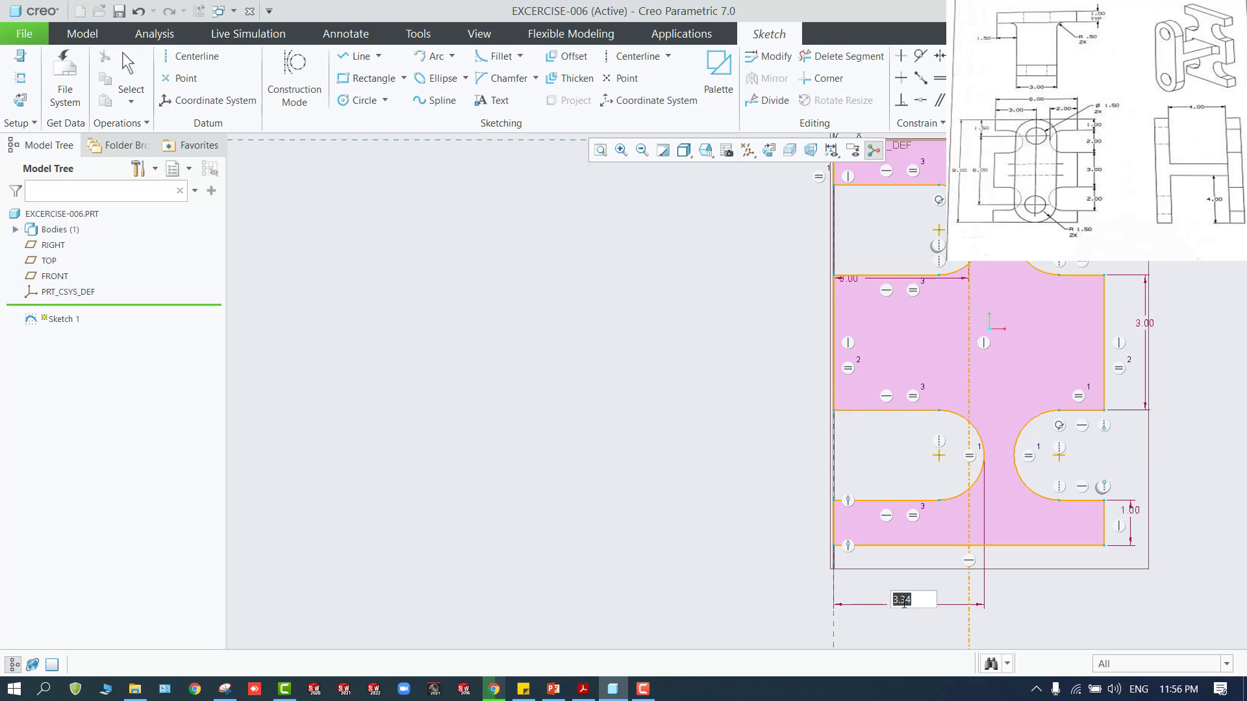
pyautogui.write('3')
pyautogui.press('Return')
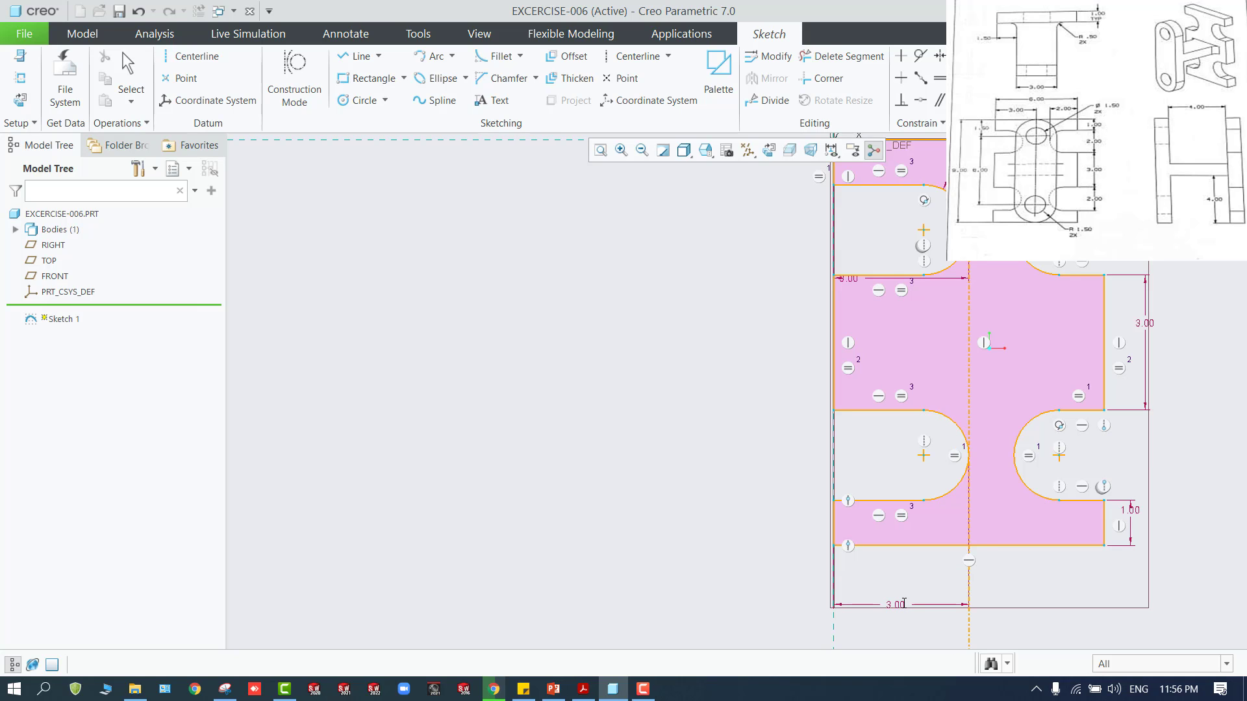
pyautogui.scroll(2, 903, 603)
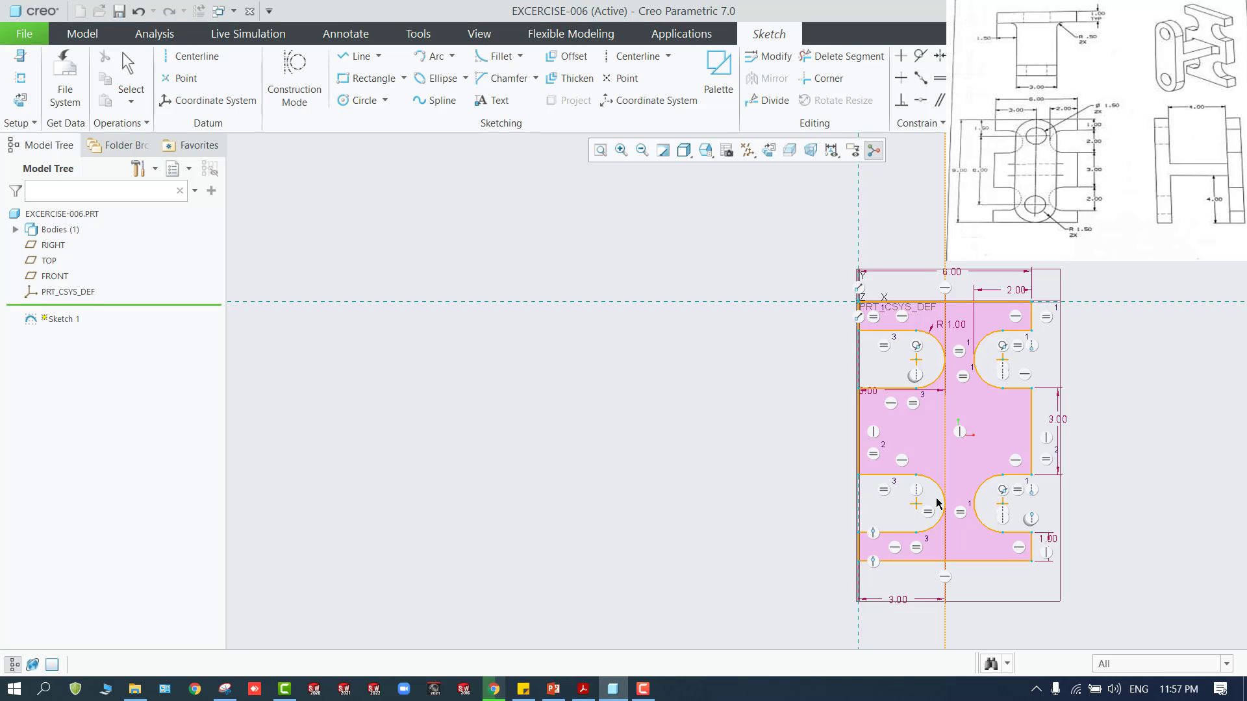
pyautogui.doubleClick(897, 601)
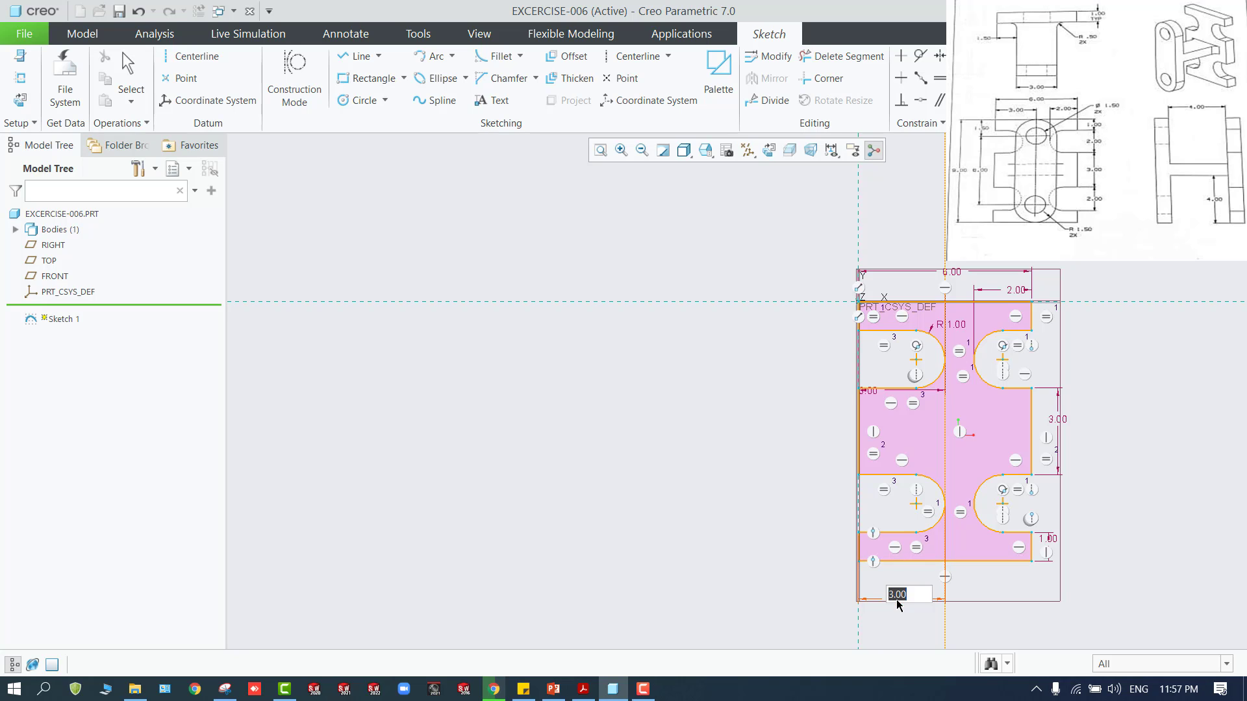
pyautogui.middleClick(832, 595)
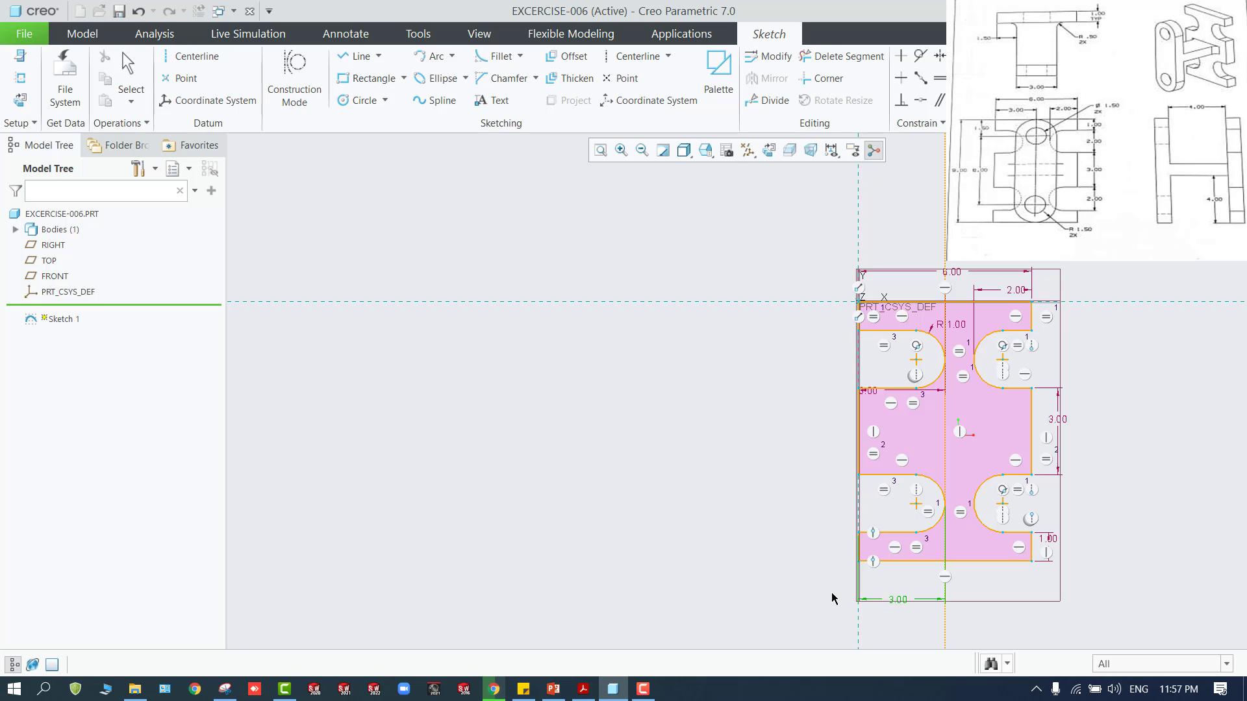
# Dimension the lower left notch's depth from the middle left edge to its arc, and delete the conflicting earlier depth dimension
pyautogui.click(942, 497)
pyautogui.keyDown('ctrl'); pyautogui.click(857, 458); pyautogui.keyUp('ctrl')
pyautogui.middleClick(890, 592)
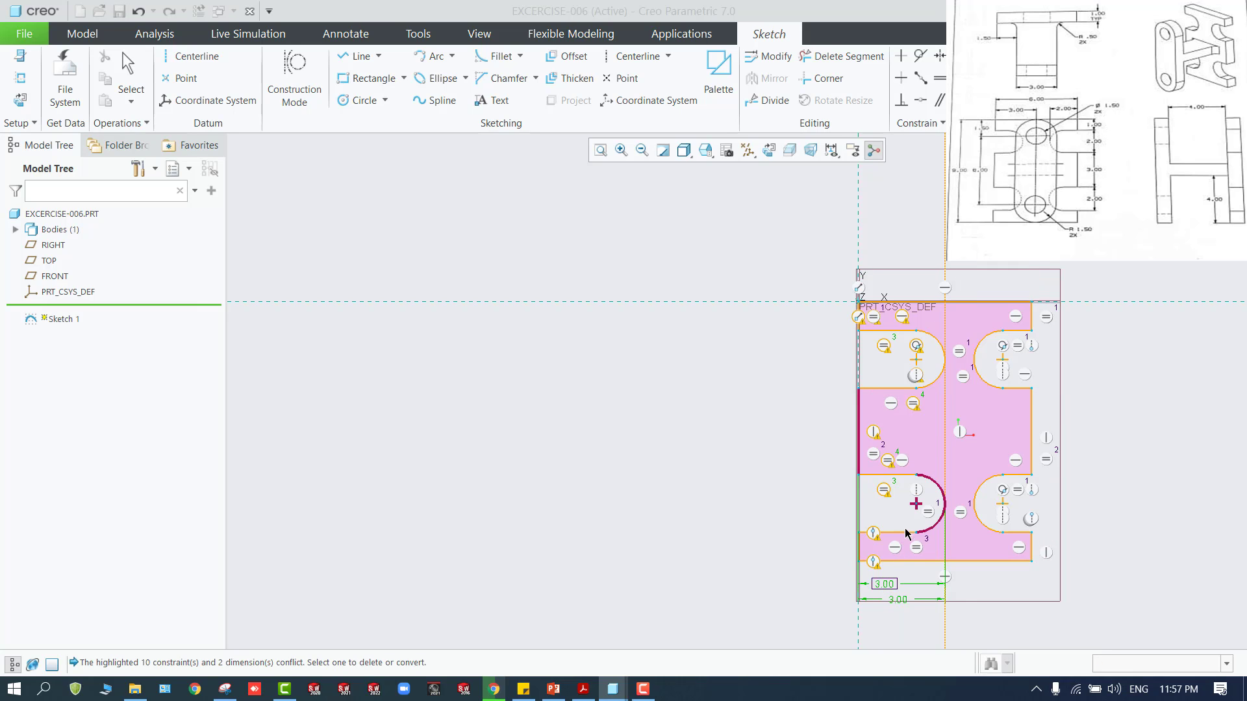
pyautogui.click(898, 600)
pyautogui.click(997, 242)
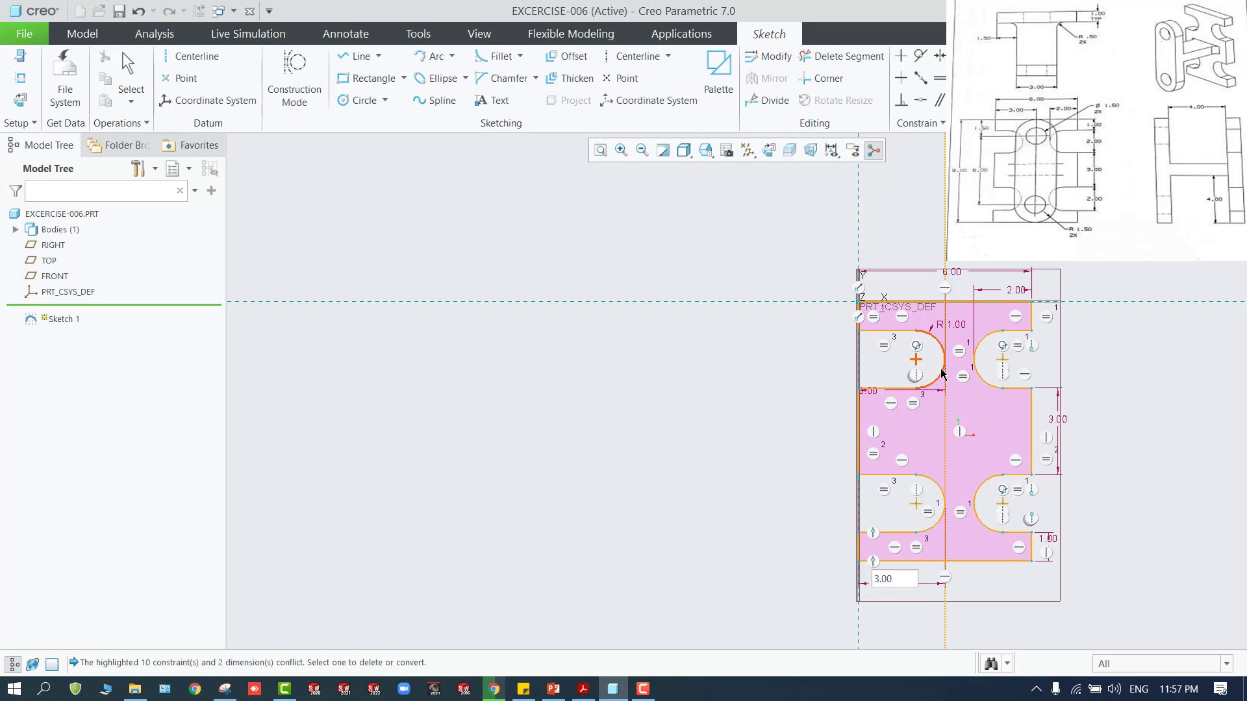
pyautogui.middleClick(779, 527)
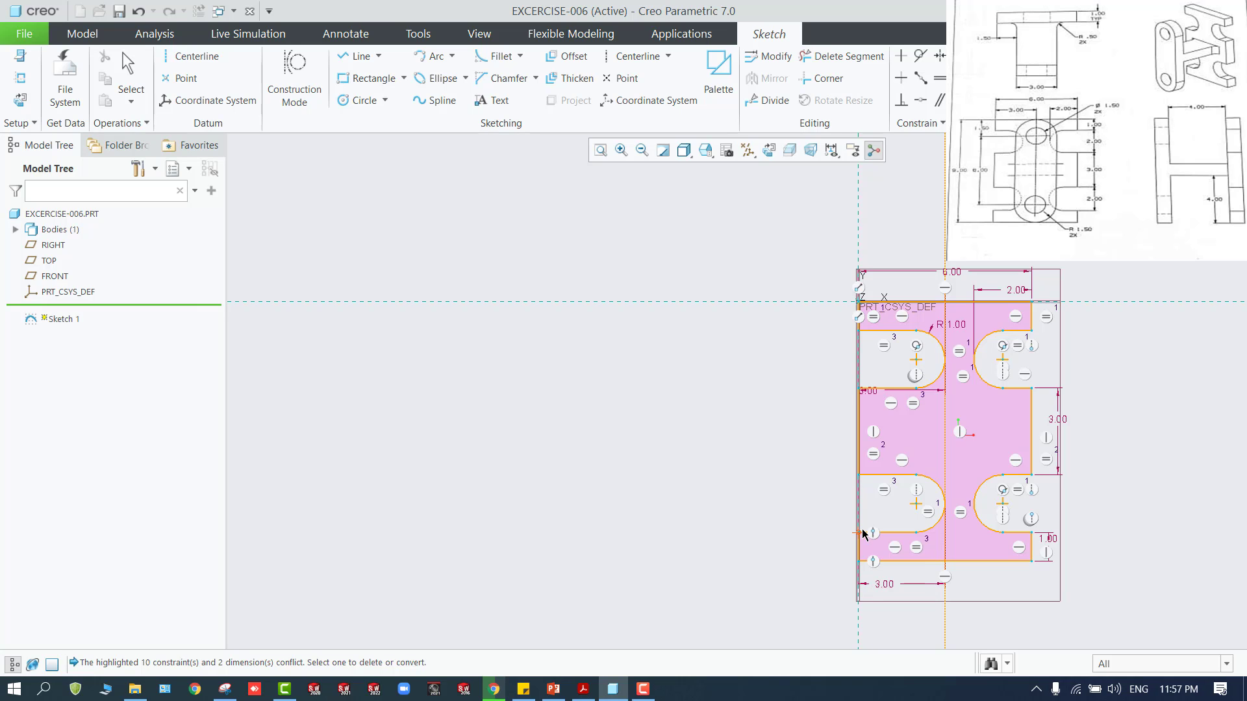
# Set the lower left notch's depth dimension to 4
pyautogui.doubleClick(882, 583)
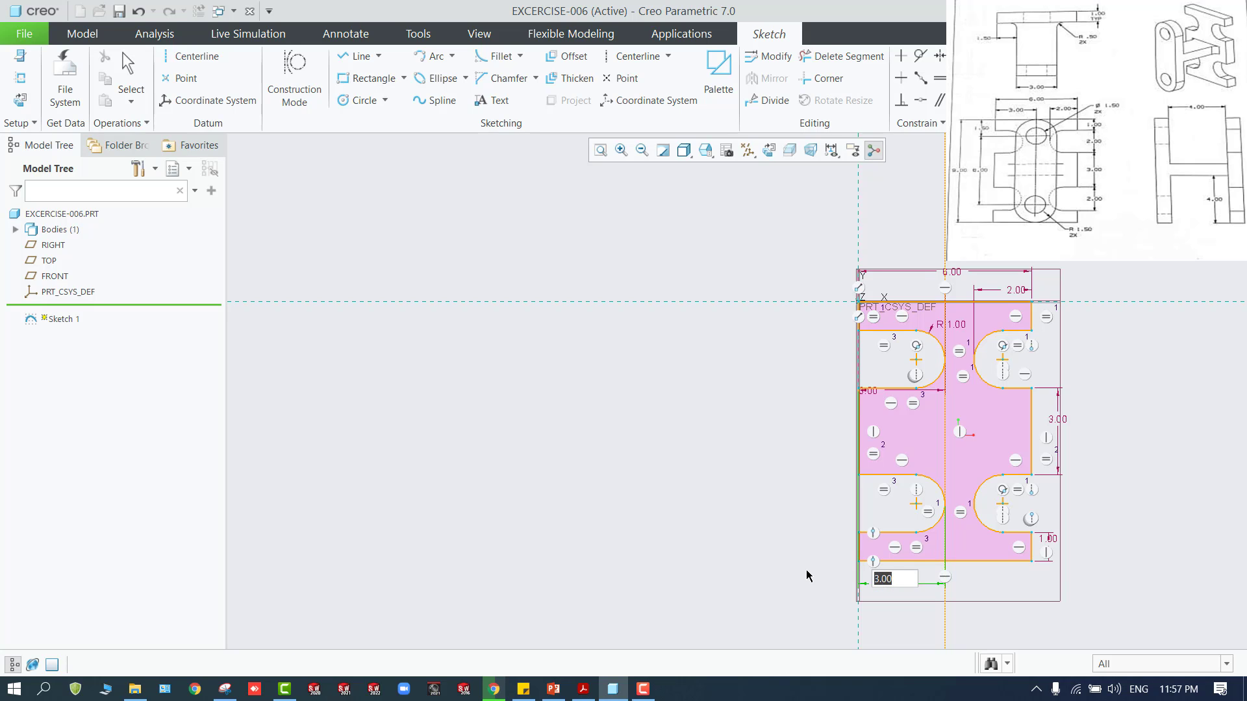
pyautogui.write('4')
pyautogui.press('Return')
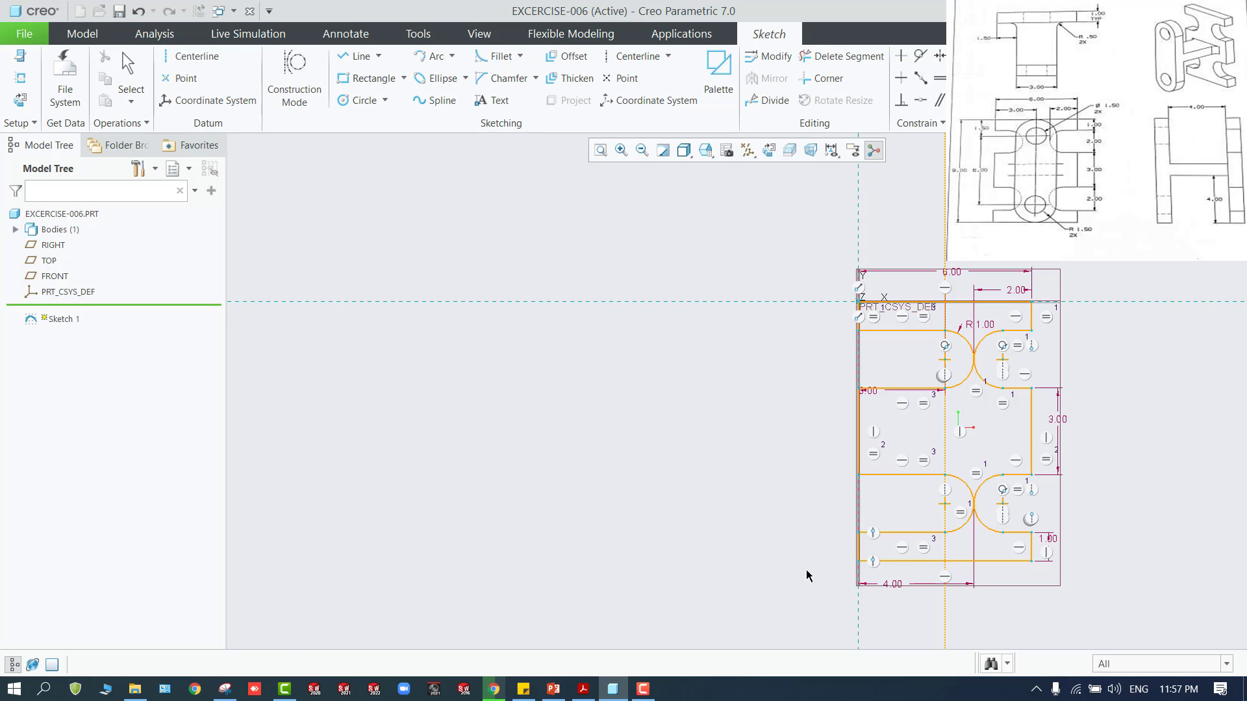
# Set the lower left notch's depth dimension to 2
pyautogui.doubleClick(895, 584)
pyautogui.write('2')
pyautogui.press('Return')
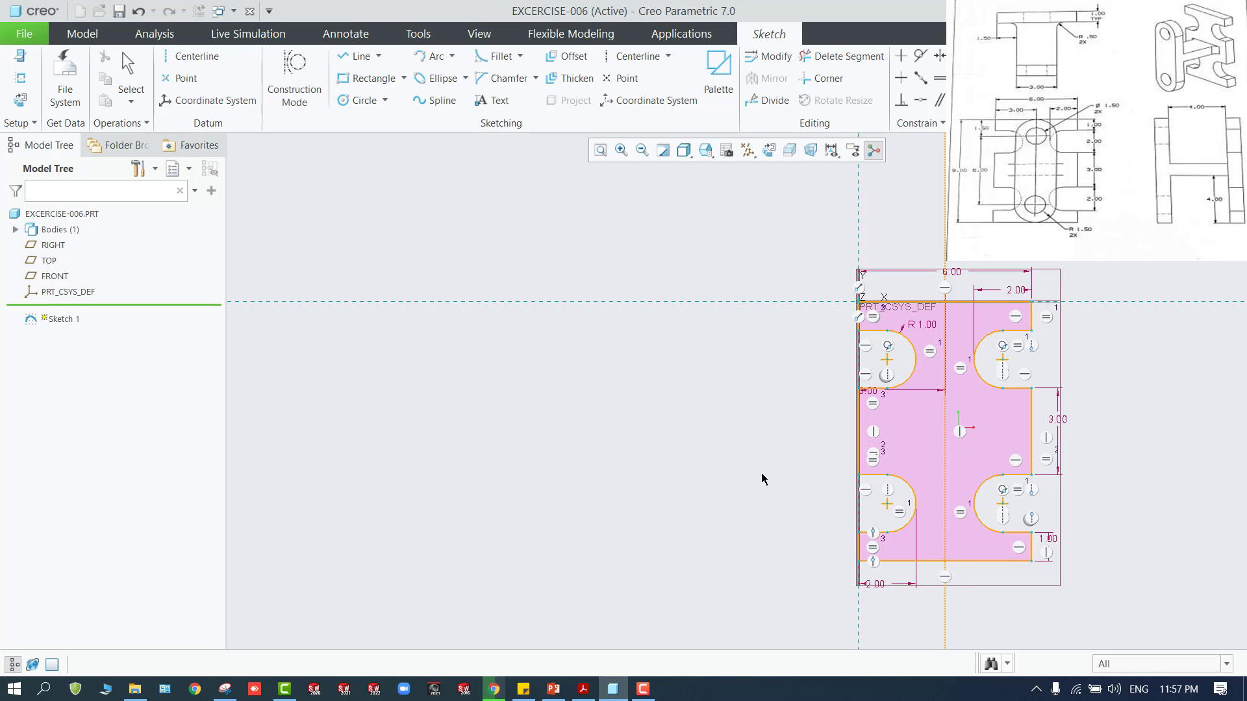
pyautogui.scroll(2, 909, 526)
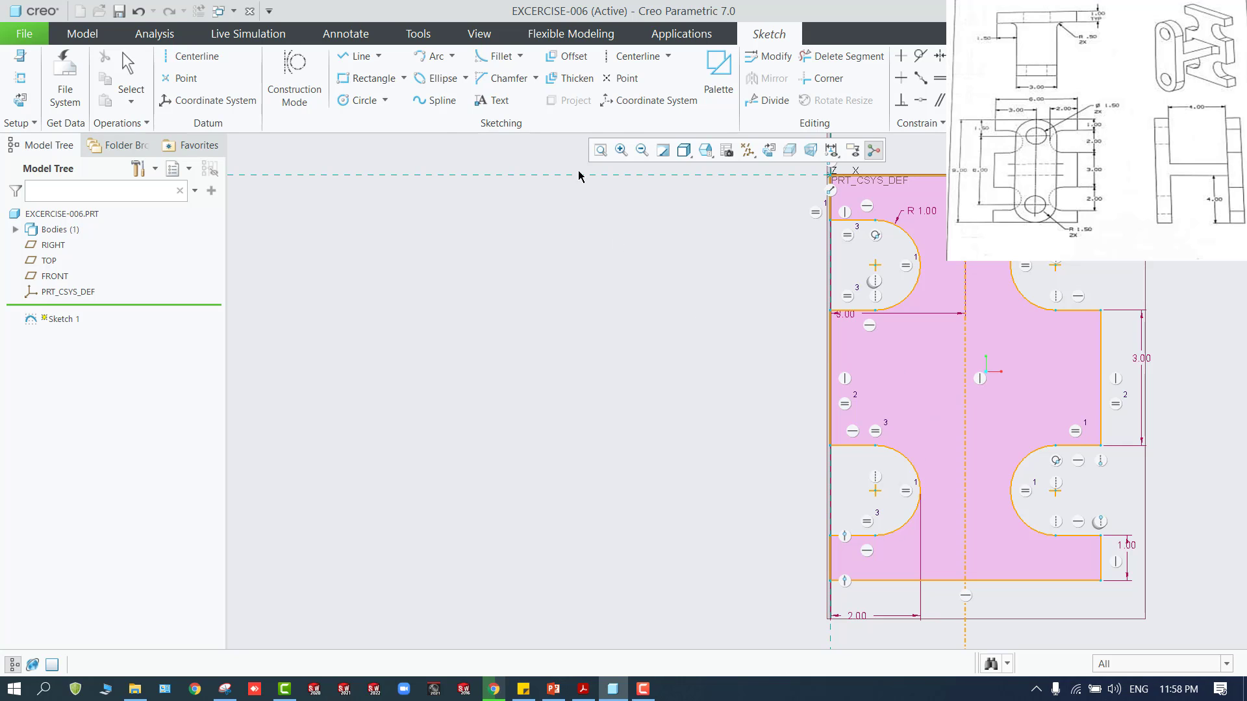
pyautogui.click(368, 78)
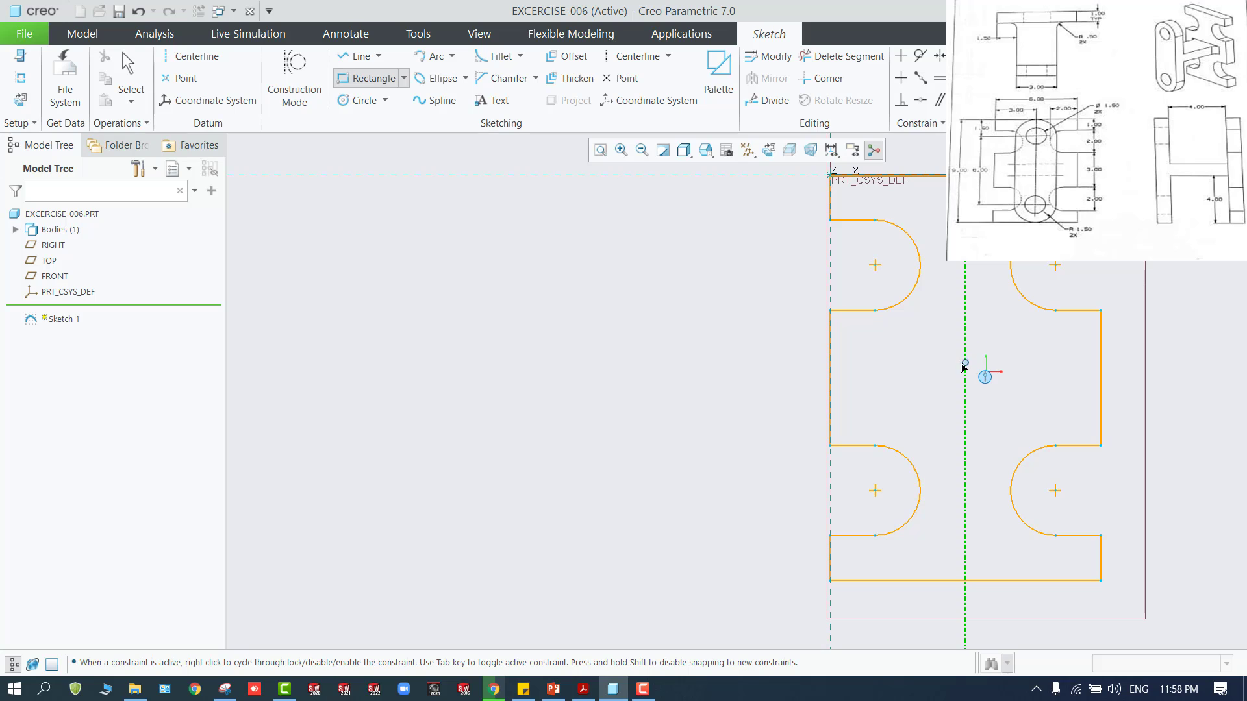
pyautogui.click(924, 360)
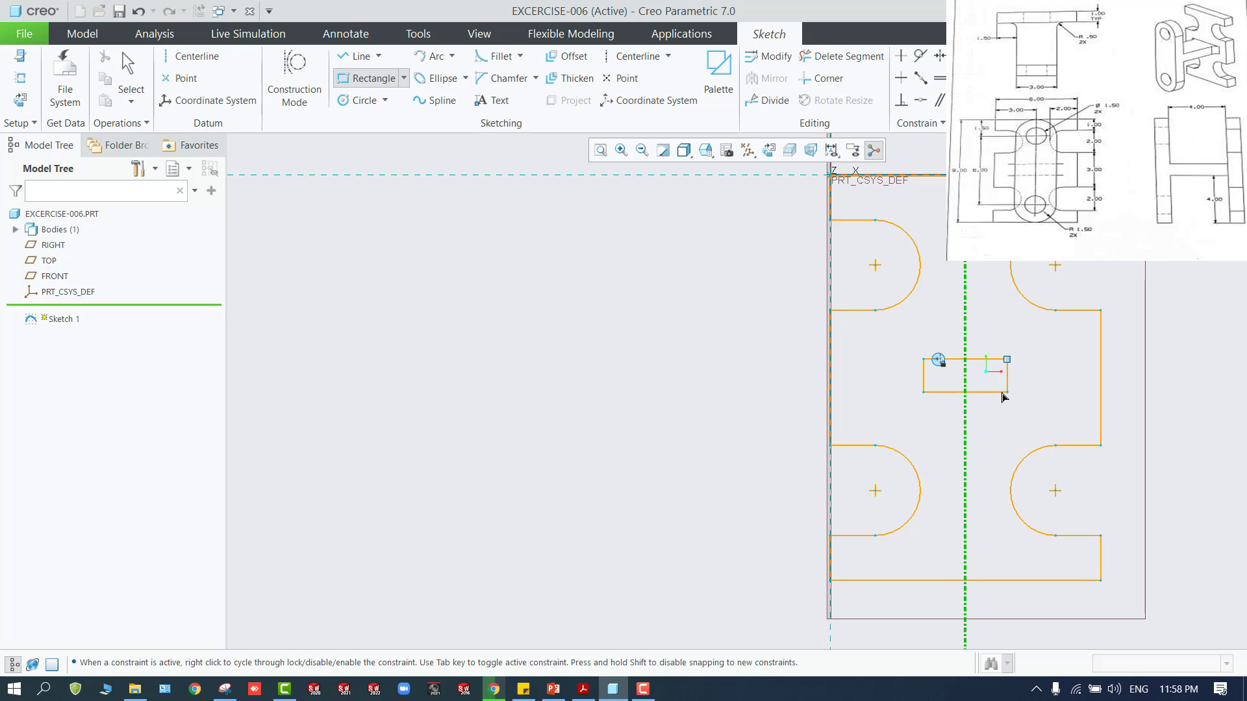
pyautogui.middleClick(1004, 396)
# Sketch a center rectangle about 1.95 wide and 0.61 high, centered on the vertical centerline between the upper and lower notches
pyautogui.click(403, 79)
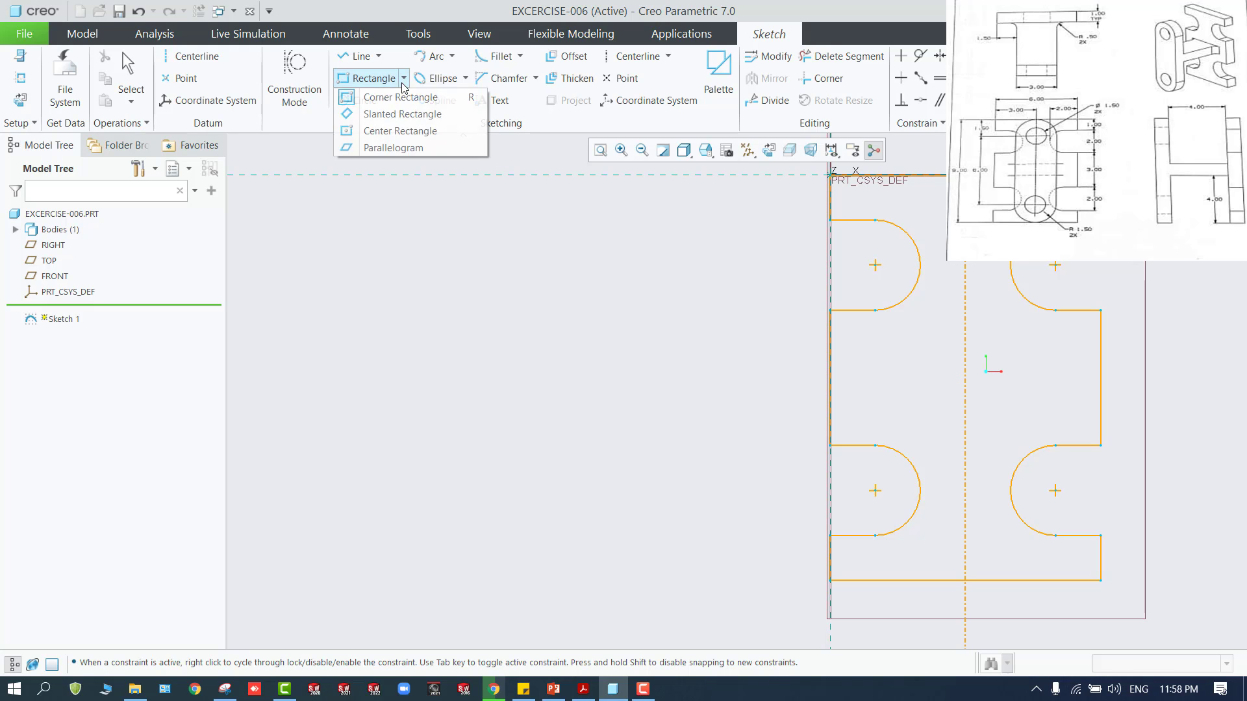
pyautogui.click(389, 131)
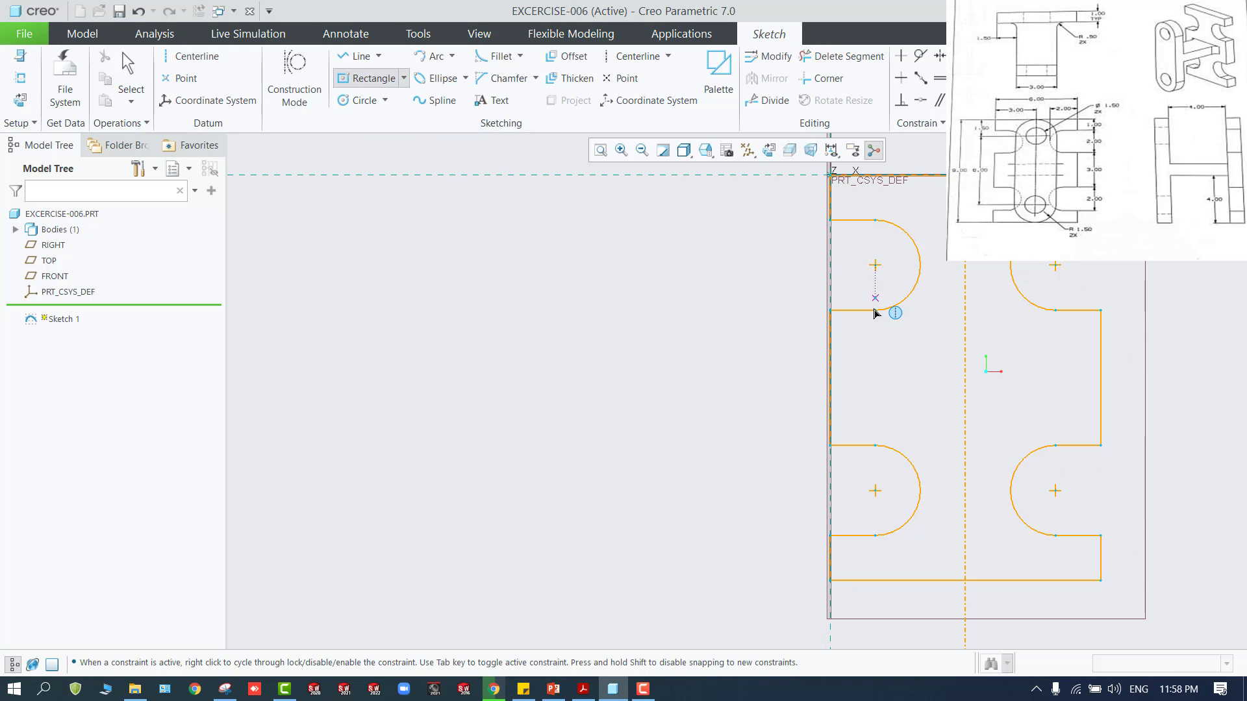
pyautogui.click(965, 371)
pyautogui.click(1009, 386)
pyautogui.middleClick(933, 423)
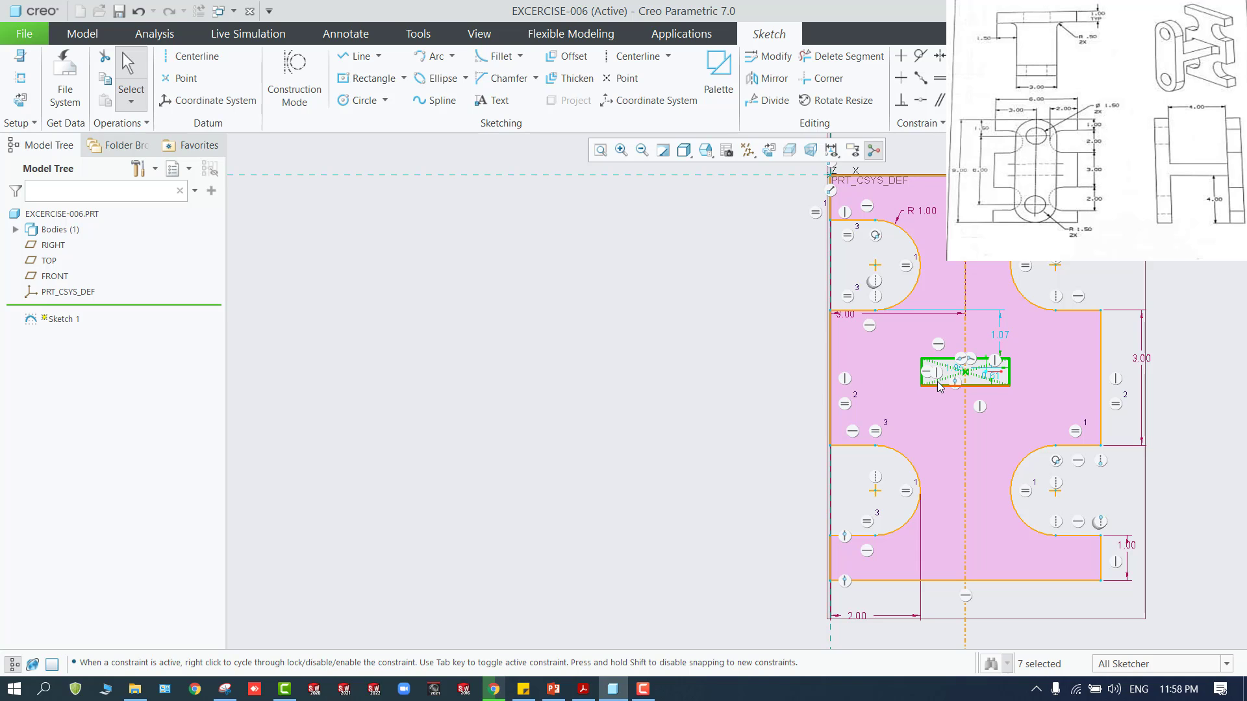
# Dimension the center rectangle's width as 3 and its height as 1
pyautogui.click(976, 69)
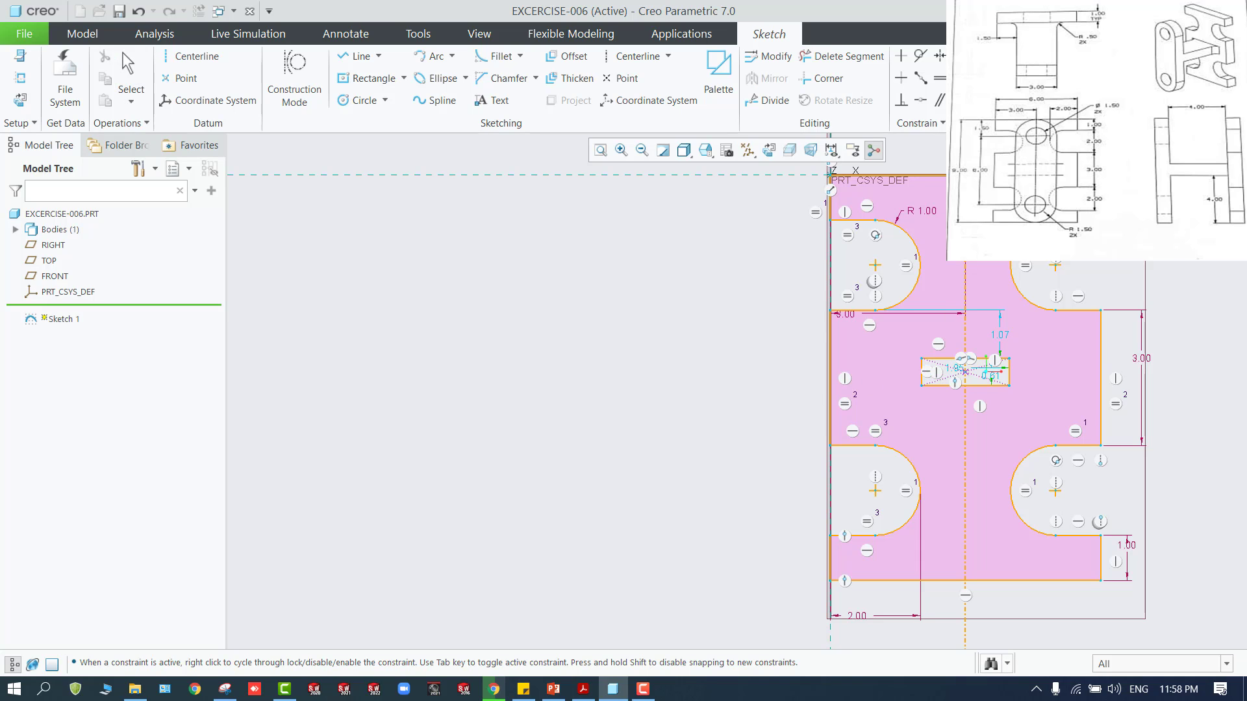
pyautogui.click(939, 387)
pyautogui.middleClick(941, 410)
pyautogui.write('3')
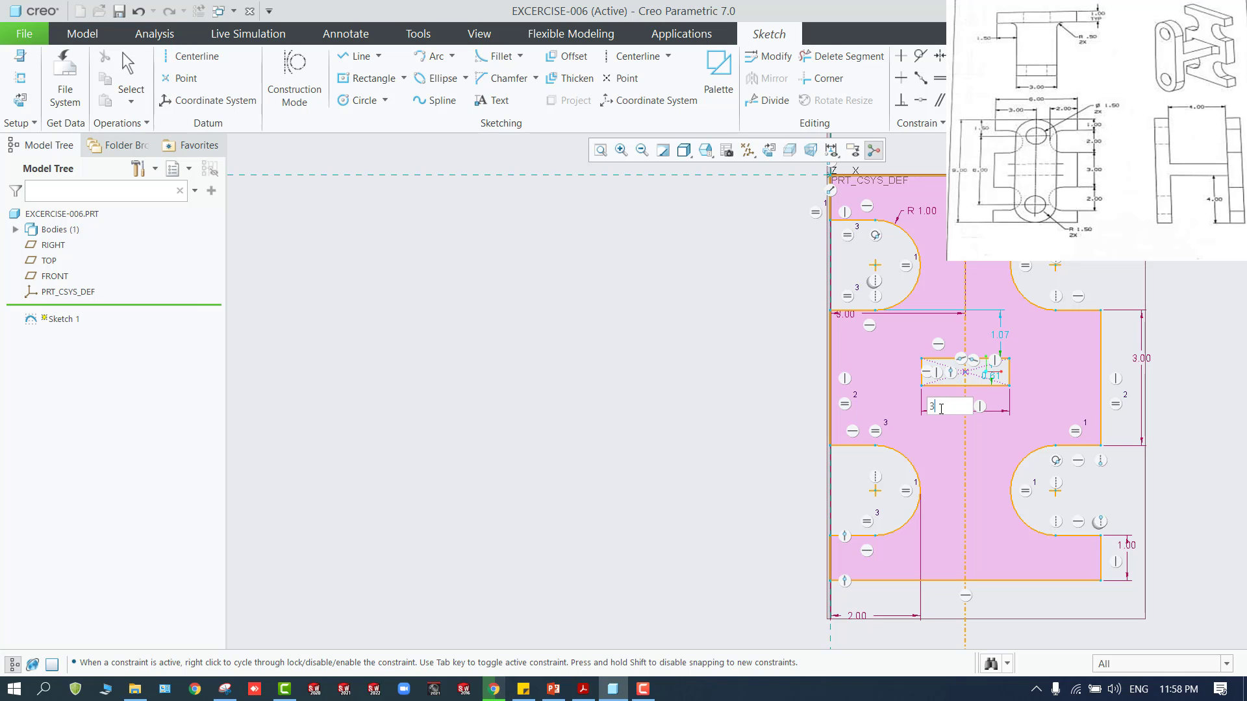
pyautogui.press('Return')
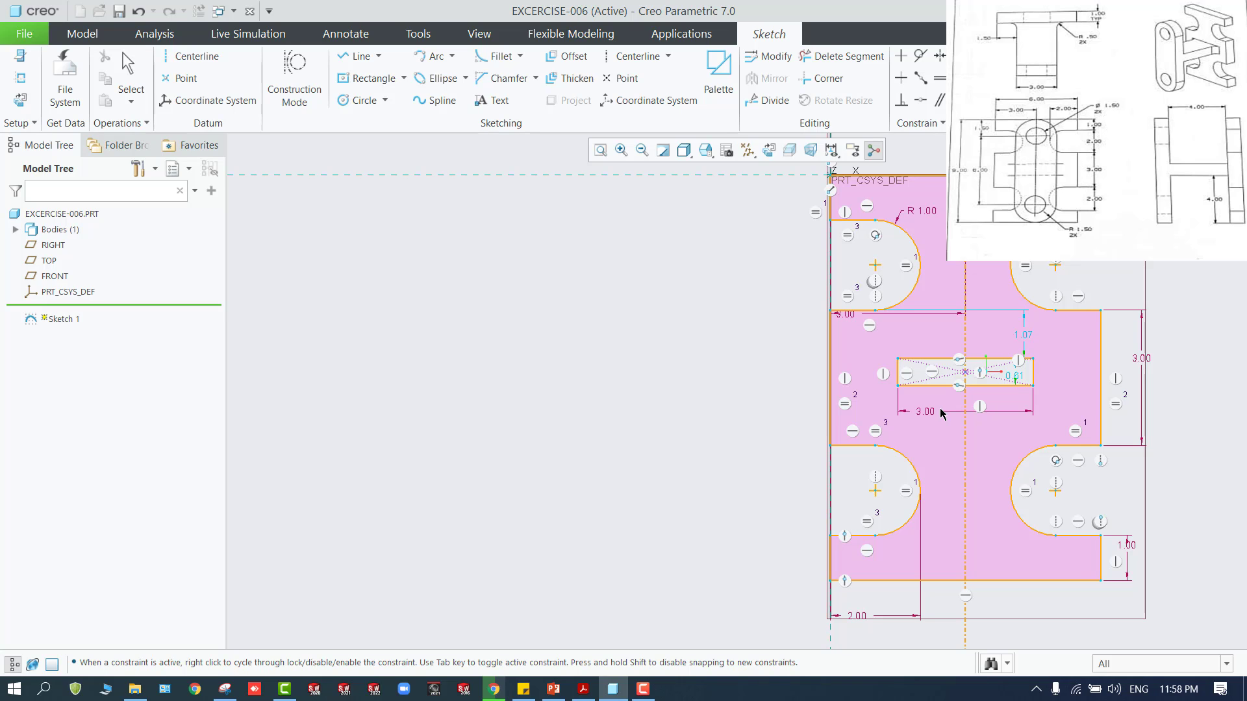
pyautogui.click(897, 373)
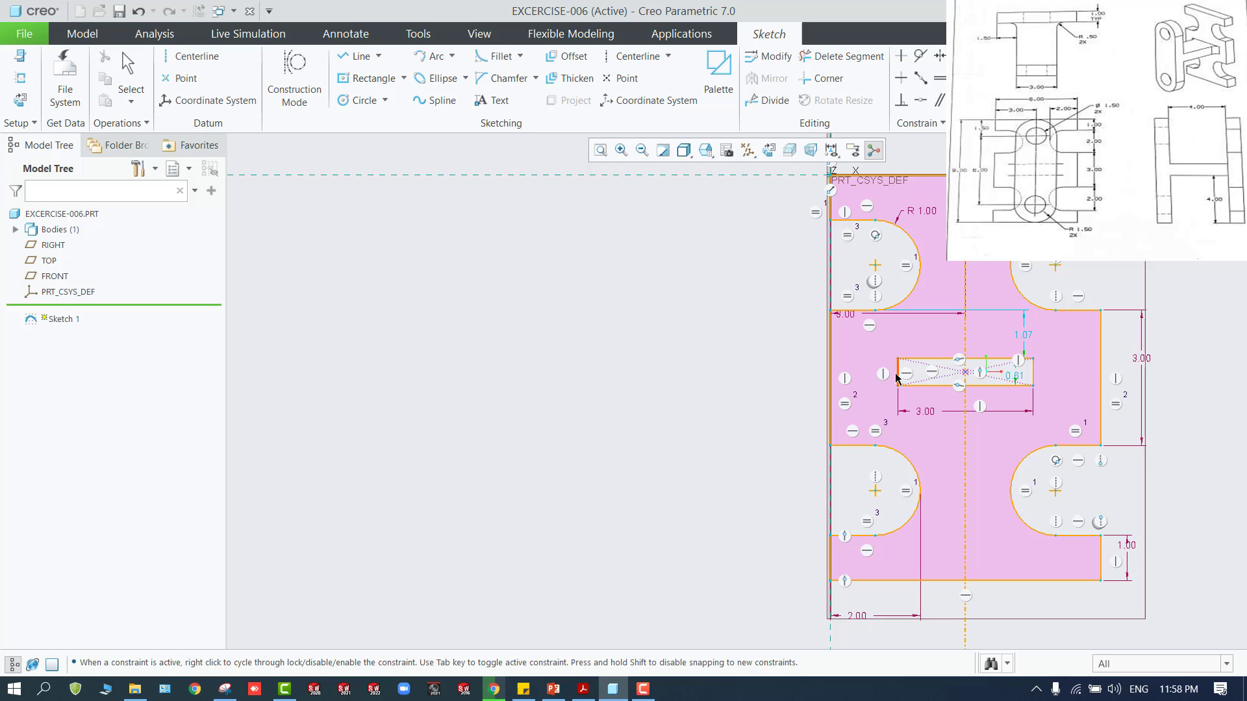
pyautogui.middleClick(856, 379)
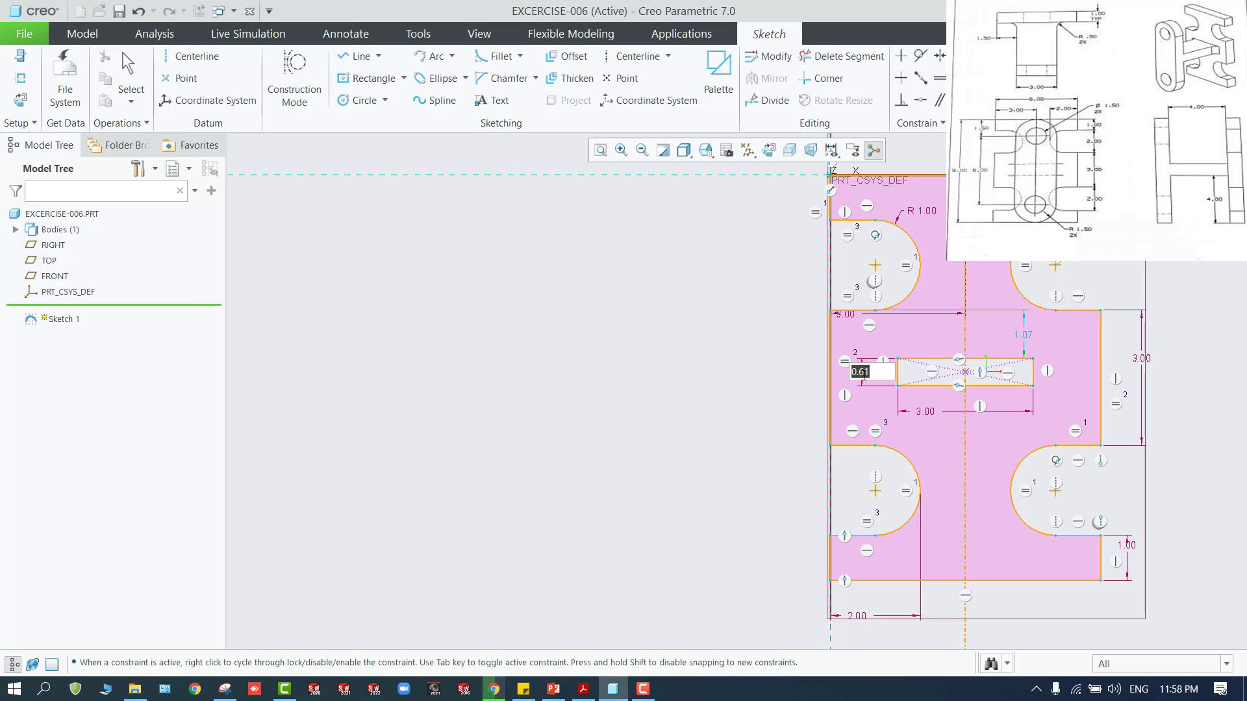
pyautogui.write('1')
pyautogui.press('Return')
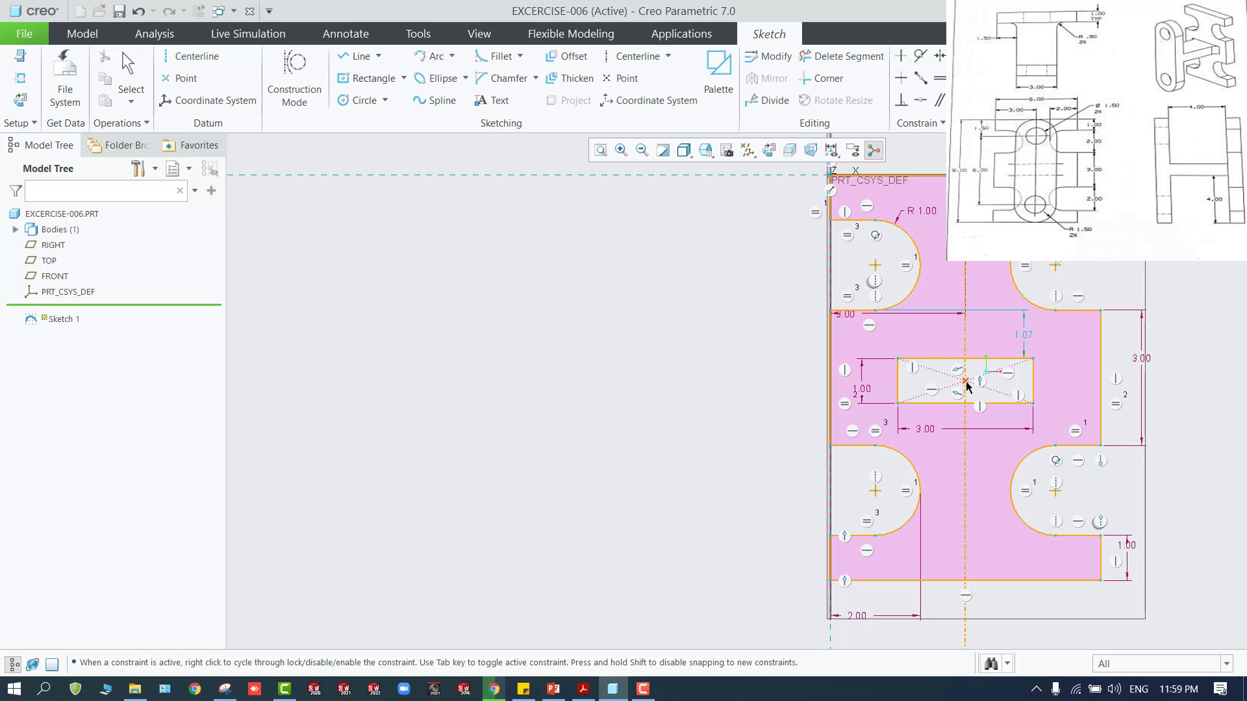
# Dimension the rectangle's center 4.5 above the profile's bottom edge and finish the sketch
pyautogui.click(953, 582)
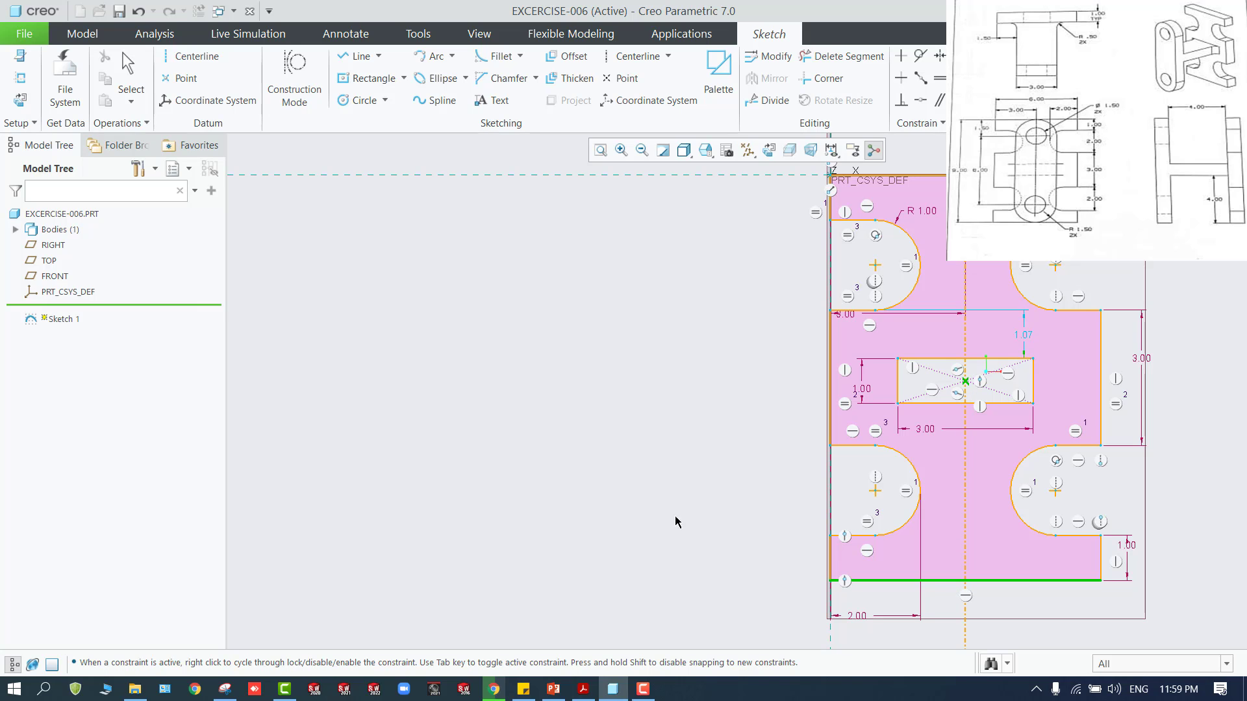
pyautogui.middleClick(776, 465)
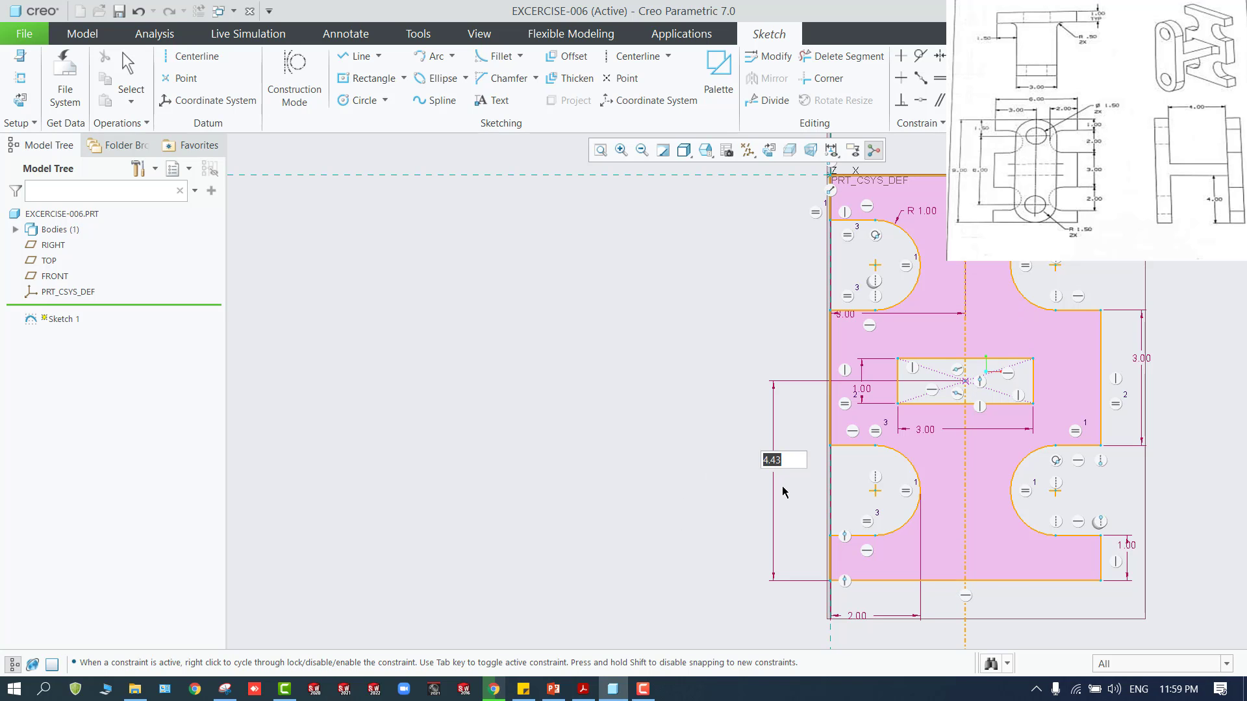
pyautogui.write('4.5')
pyautogui.press('Return')
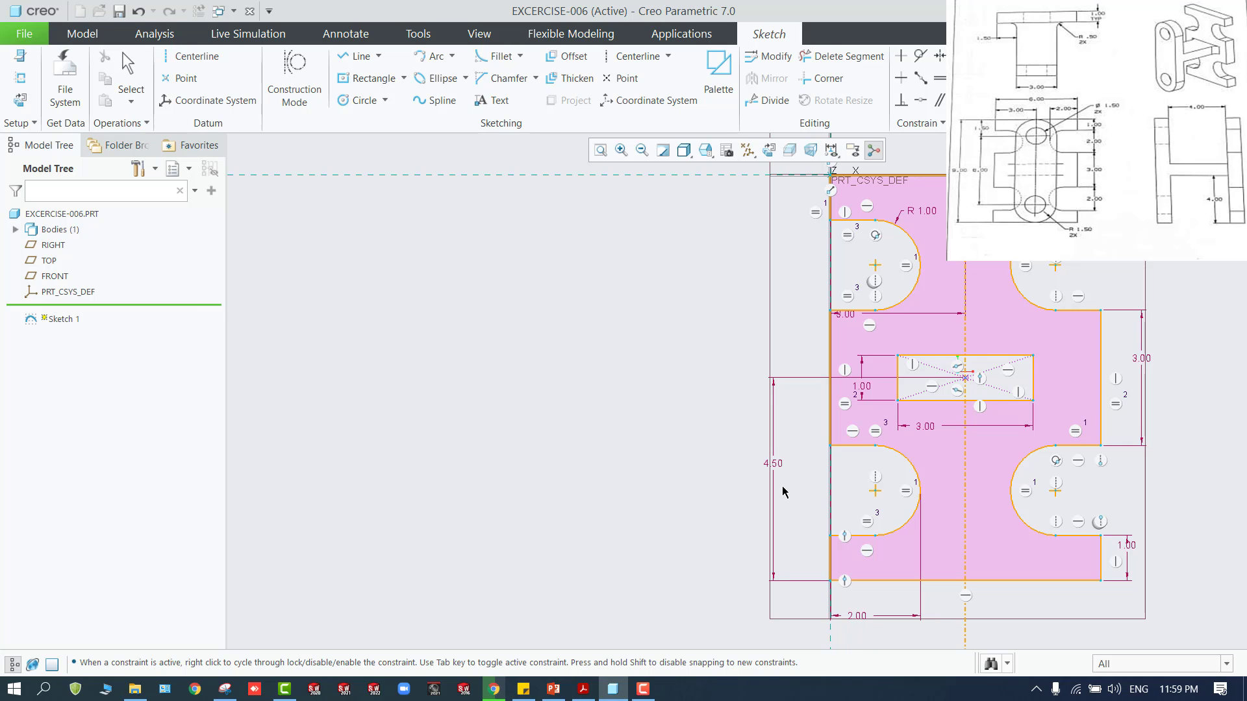
pyautogui.scroll(-2, 704, 446)
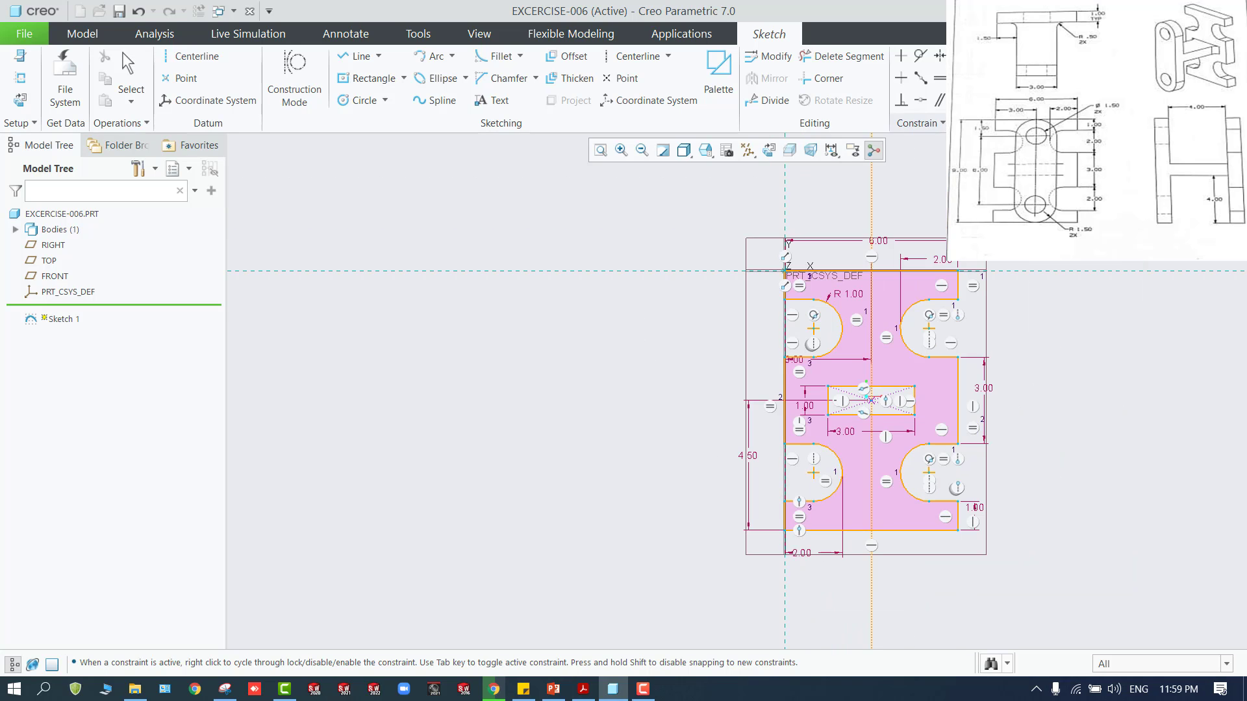
pyautogui.click(1212, 69)
pyautogui.scroll(2, 551, 284)
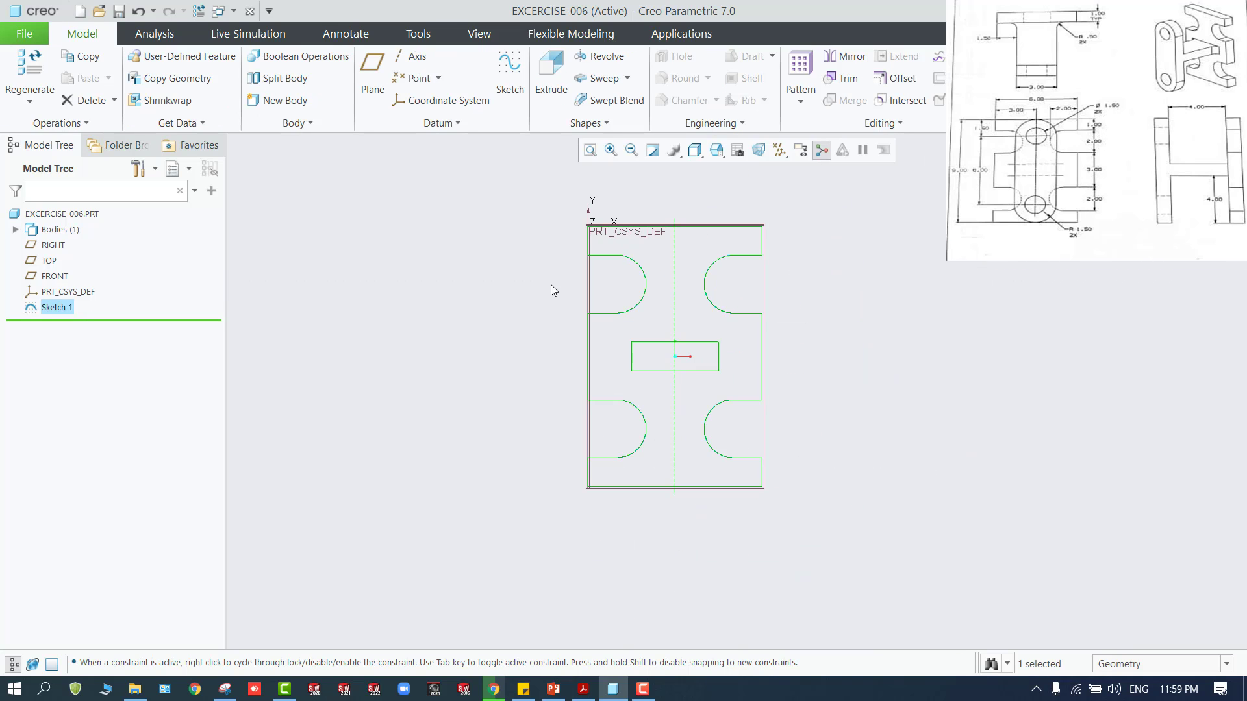
# Set the selection filter to Sketch Region and select the notched profile region surrounding the rectangle
pyautogui.click(1117, 659)
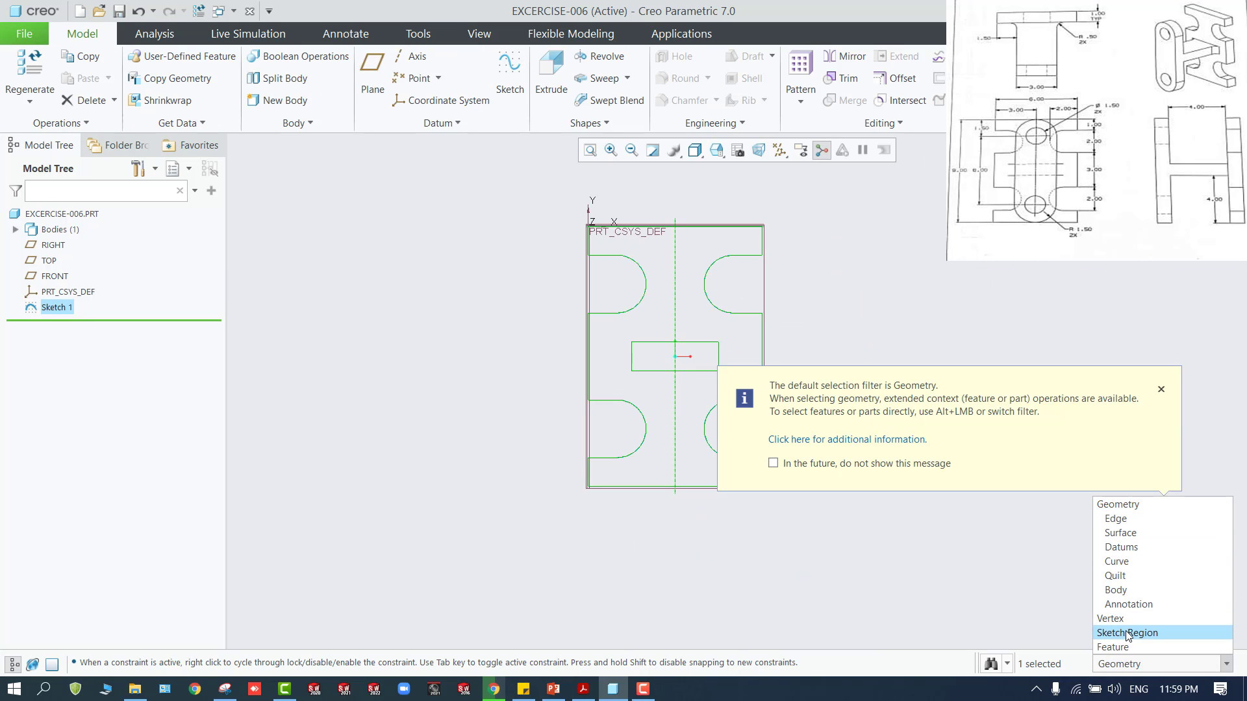
pyautogui.click(1127, 631)
pyautogui.click(699, 328)
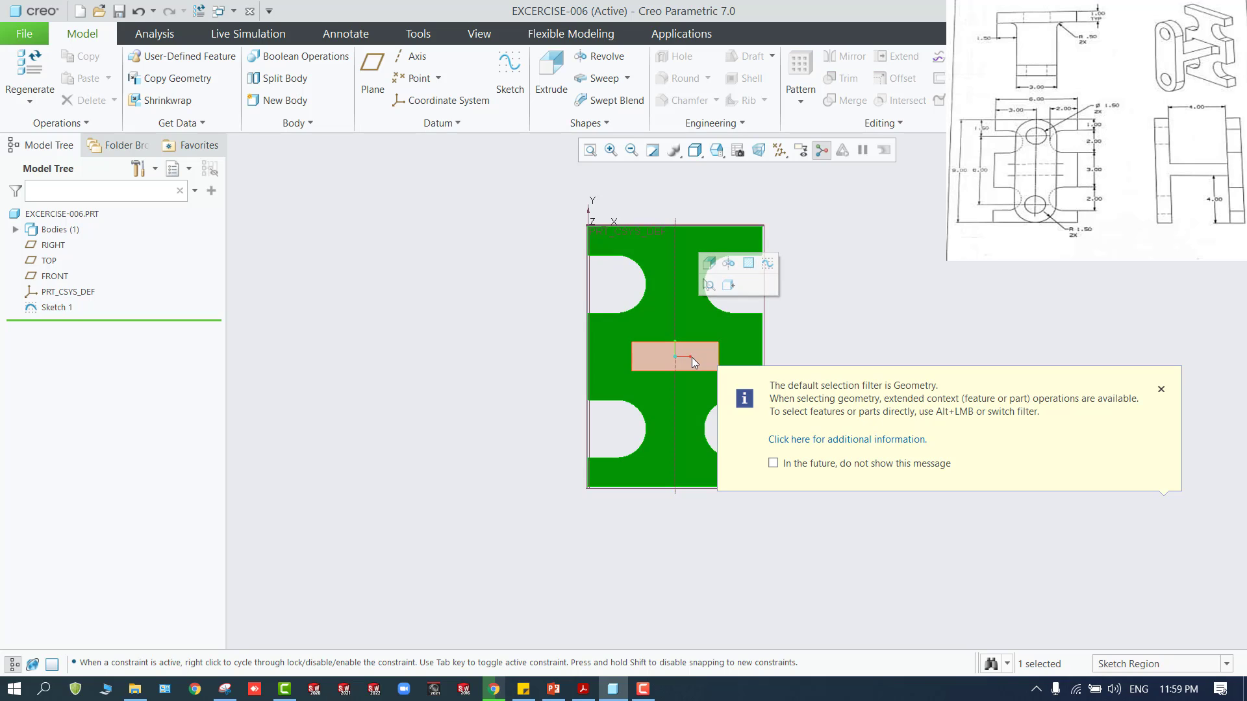
pyautogui.click(696, 354)
pyautogui.click(685, 313)
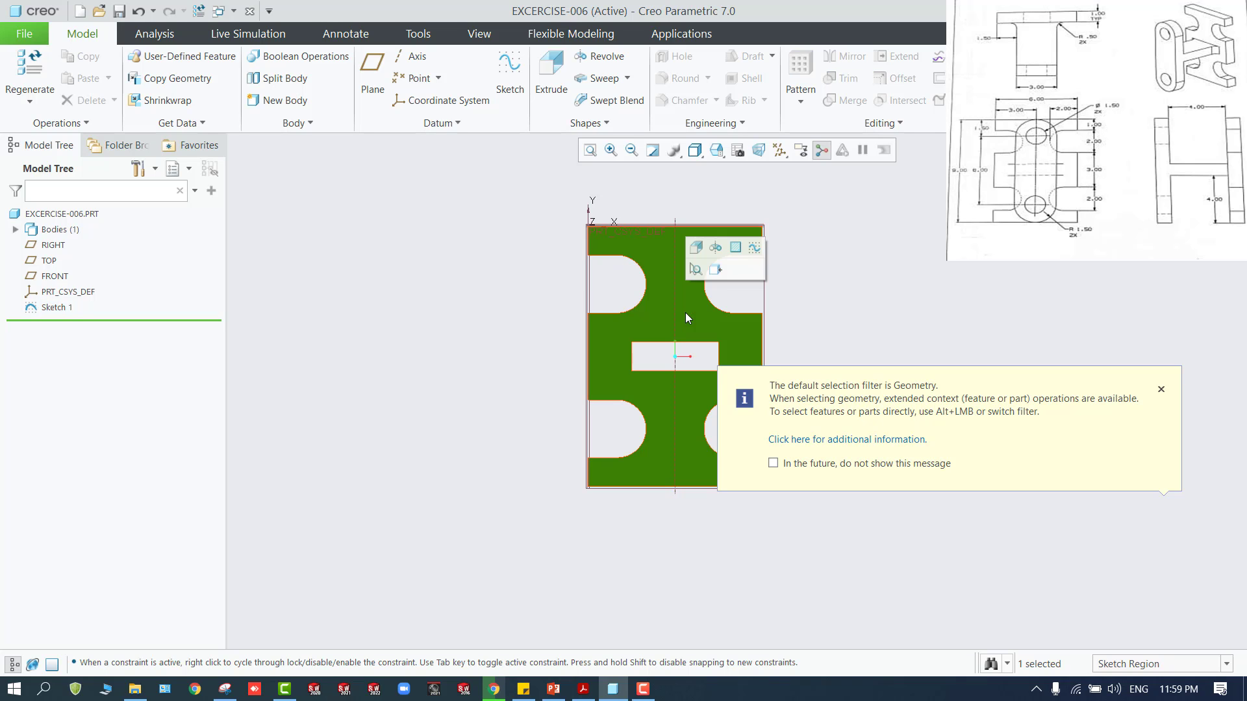
# Extrude the notched profile region as a solid with a depth of 5
pyautogui.click(693, 251)
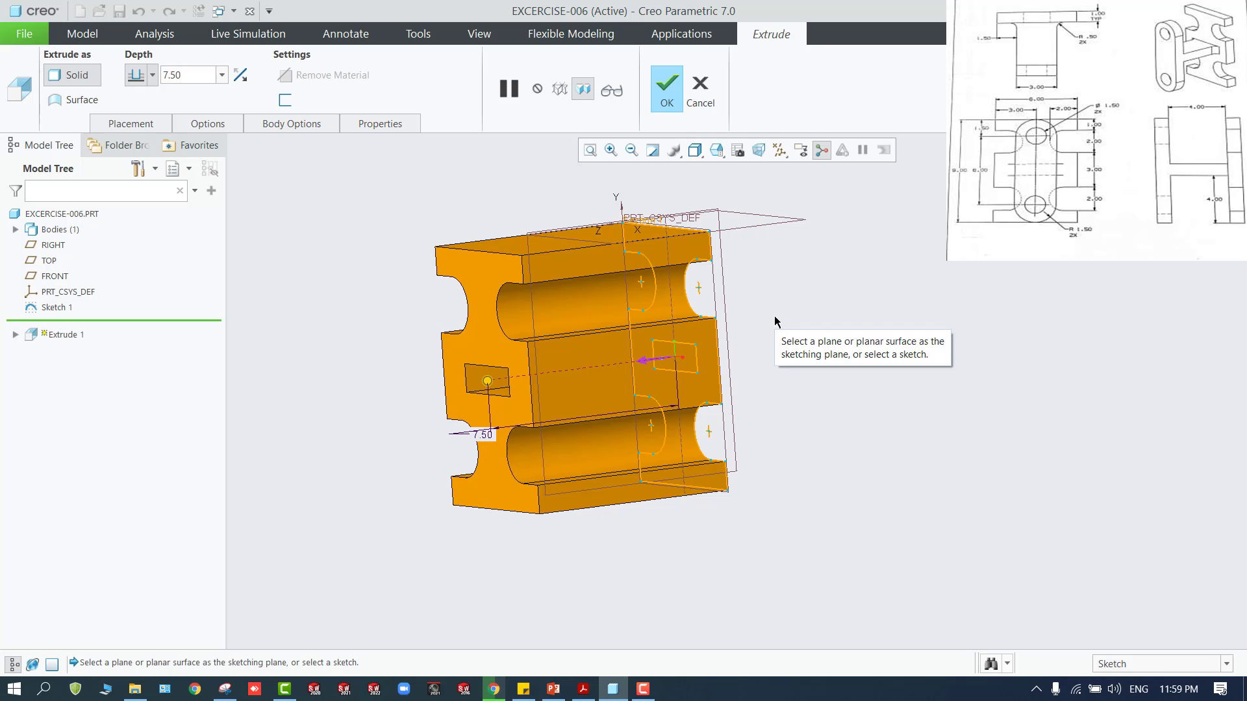
pyautogui.click(187, 75)
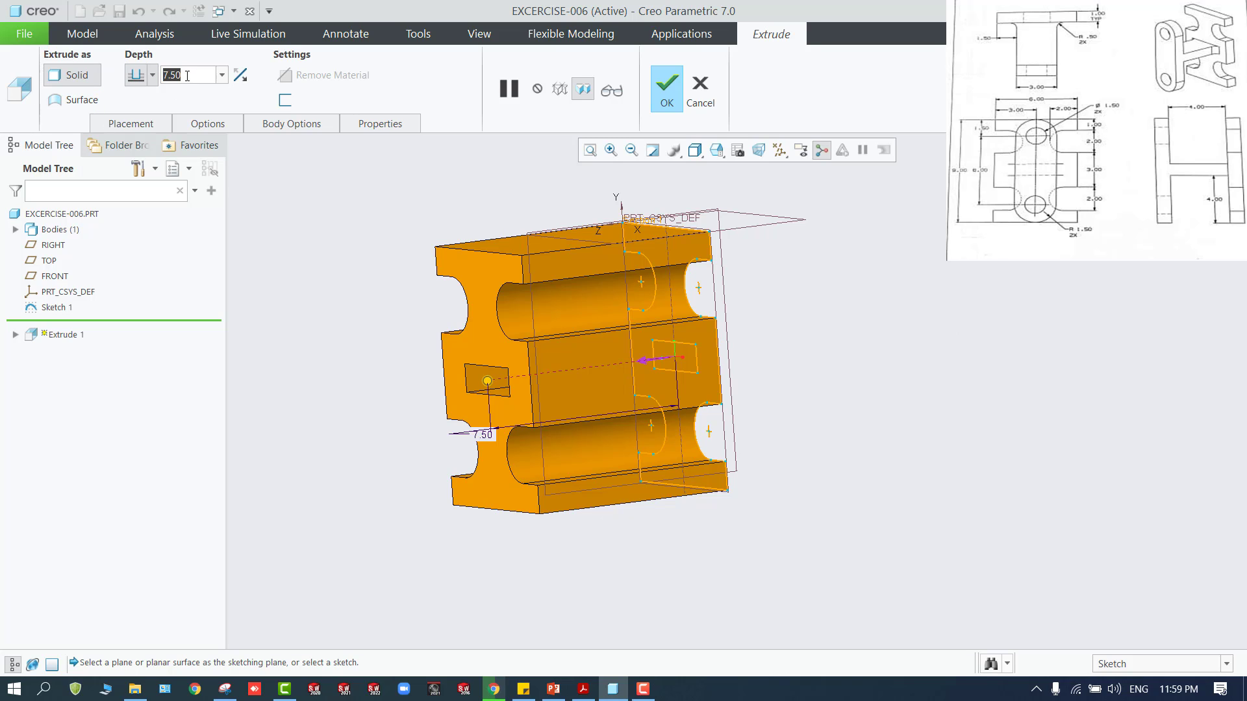
pyautogui.write('5')
pyautogui.press('Return')
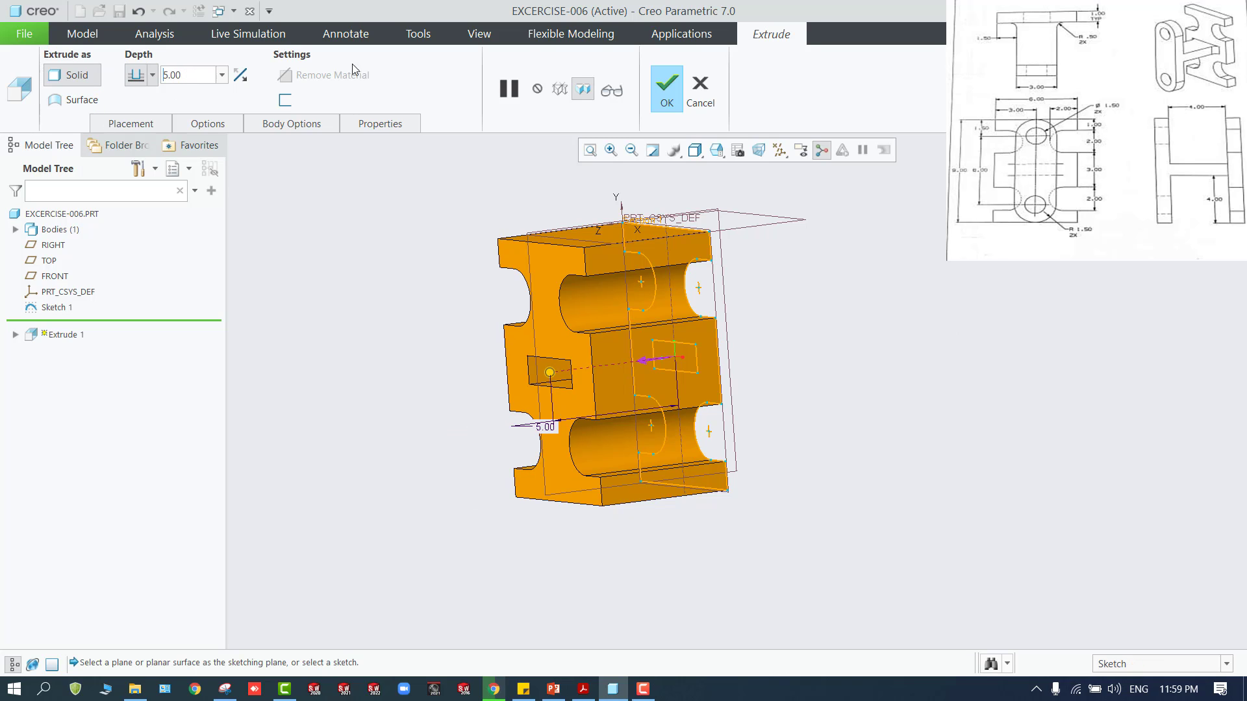
pyautogui.click(665, 85)
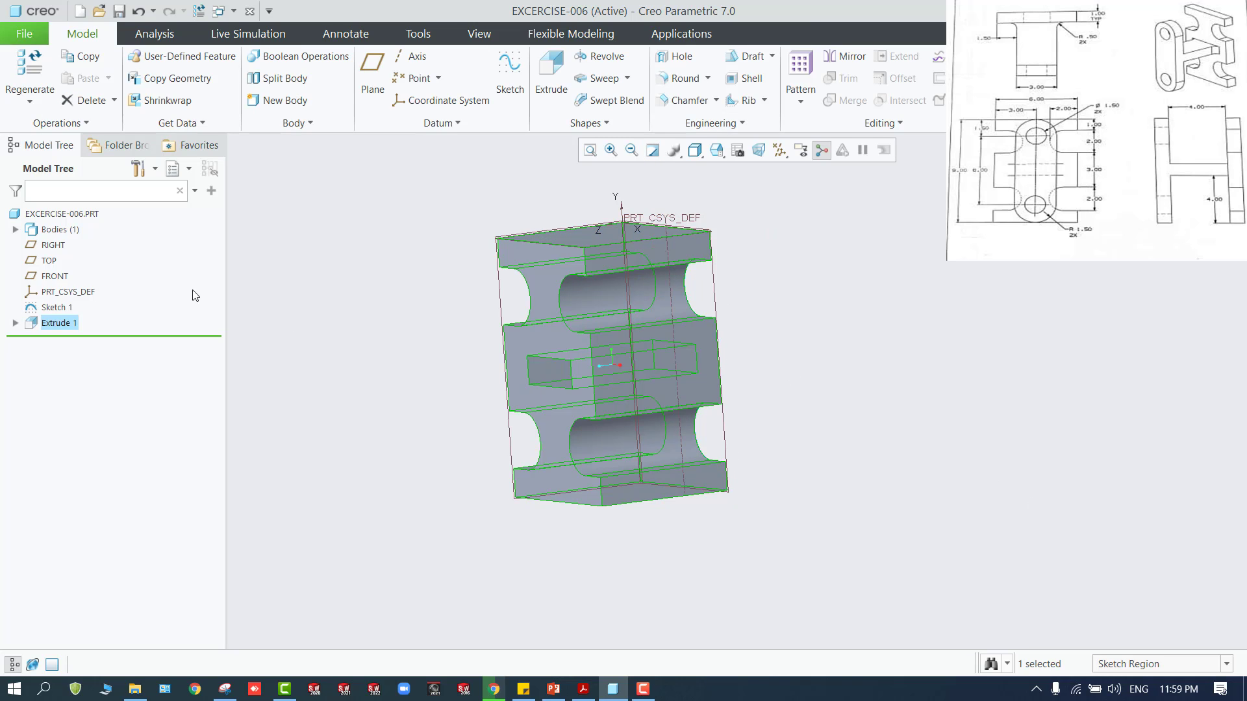
# Select the rectangular sketch region inside the block's central opening
pyautogui.click(12, 324)
pyautogui.click(15, 323)
pyautogui.click(74, 338)
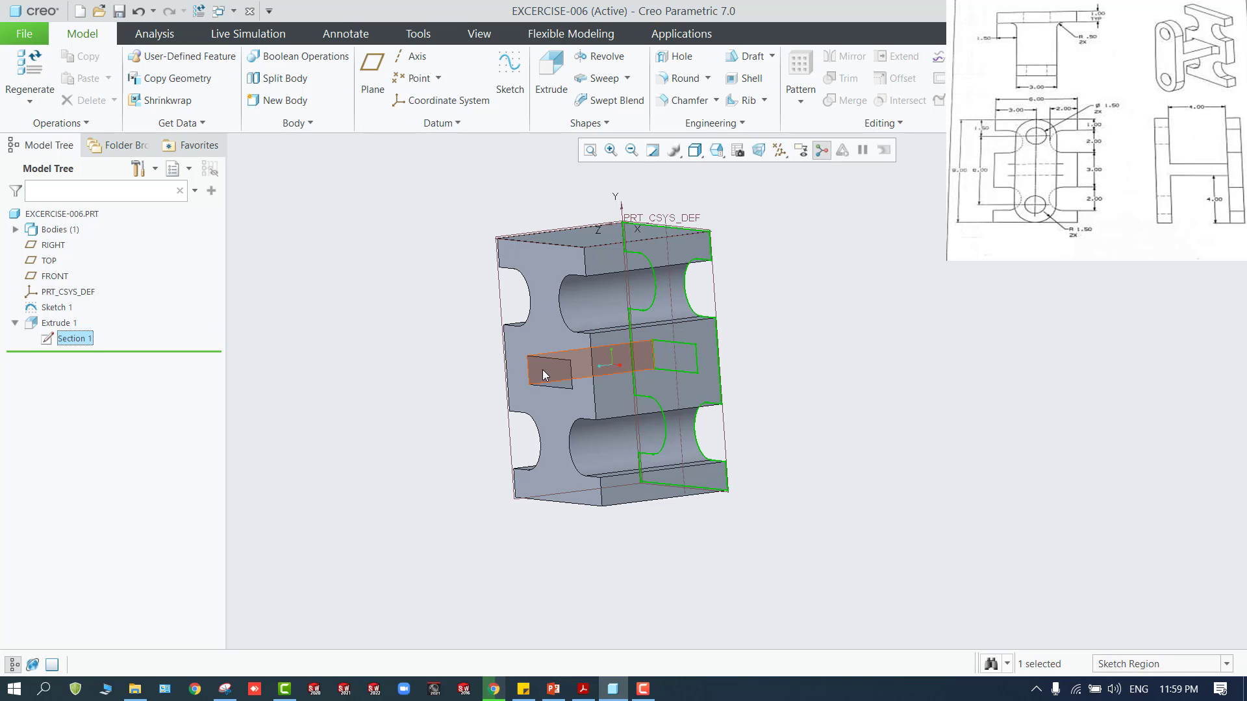
pyautogui.moveTo(561, 377); pyautogui.dragTo(597, 365, button='middle')
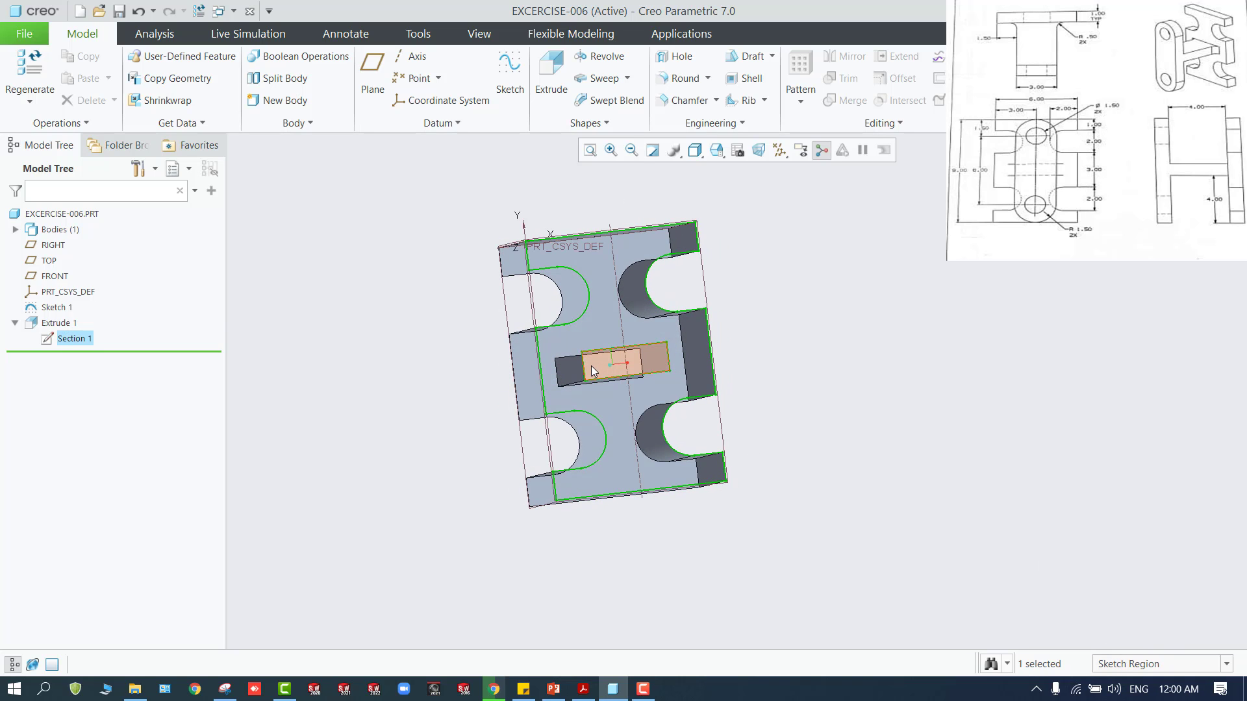
pyautogui.click(591, 365)
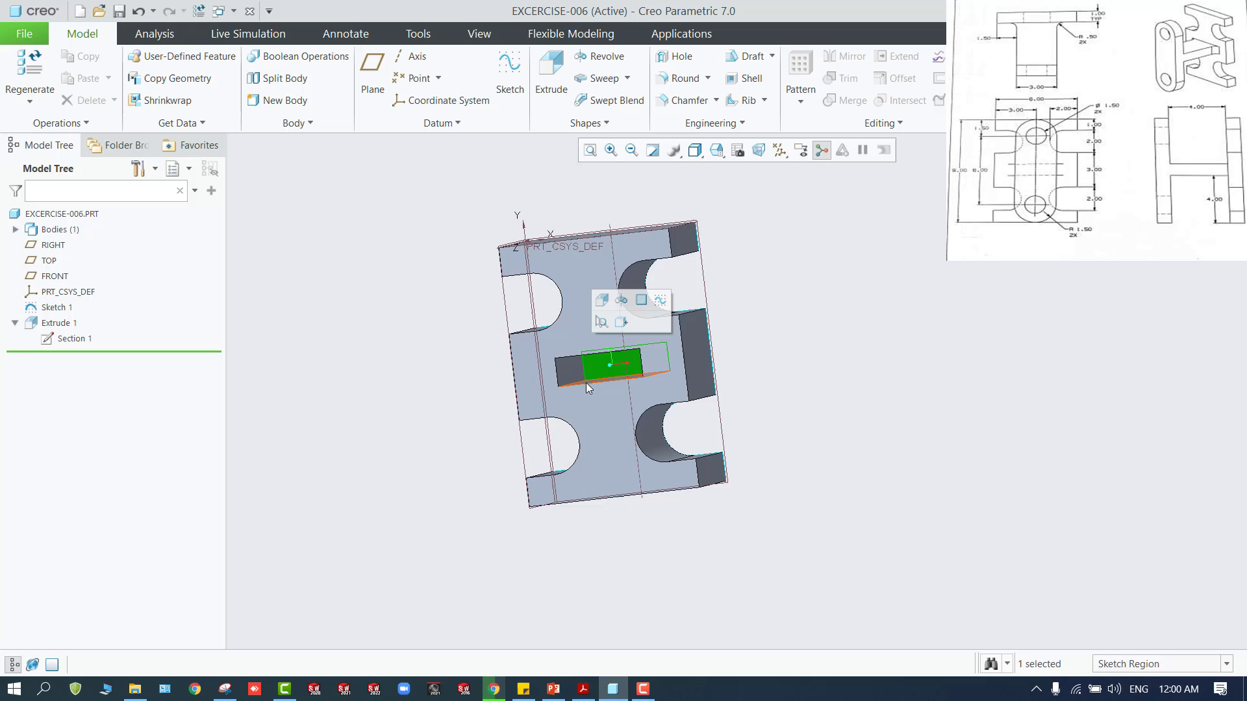
# Extrude the rectangular region as a solid 5 deep, with the direction flipped into the block's opening
pyautogui.click(601, 300)
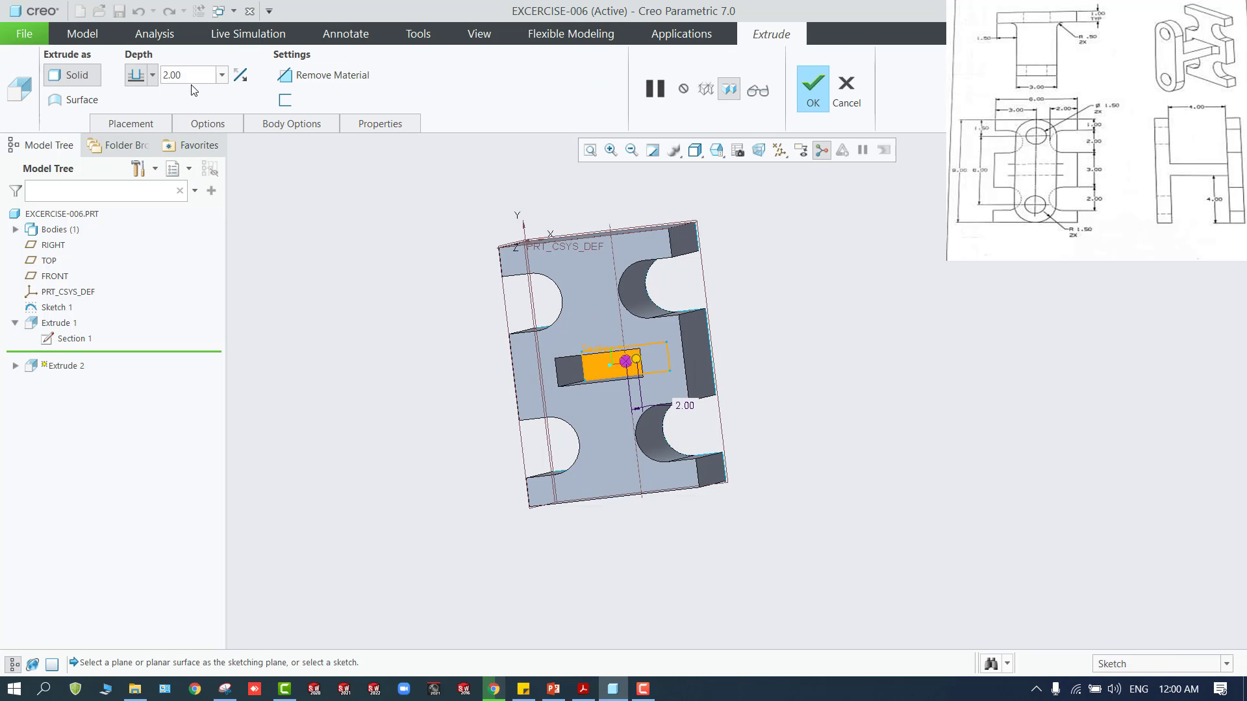
pyautogui.click(192, 78)
pyautogui.write('5')
pyautogui.press('Return')
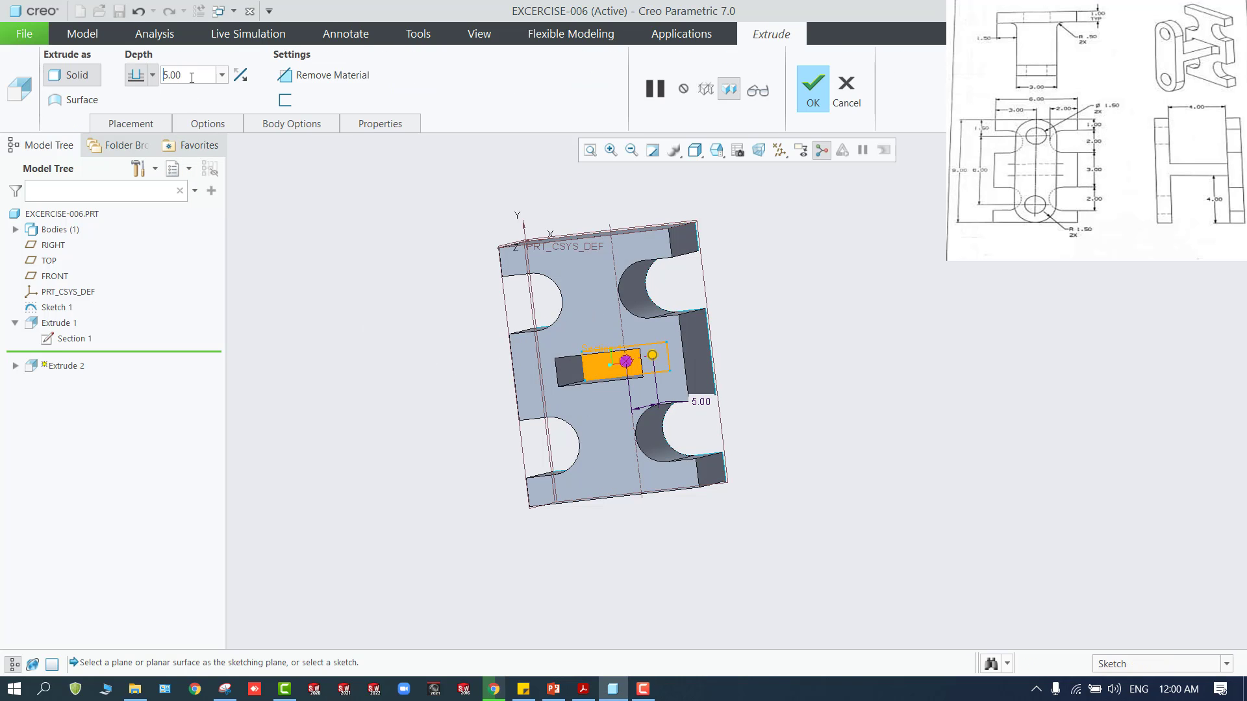
pyautogui.moveTo(470, 339); pyautogui.dragTo(420, 365, button='middle')
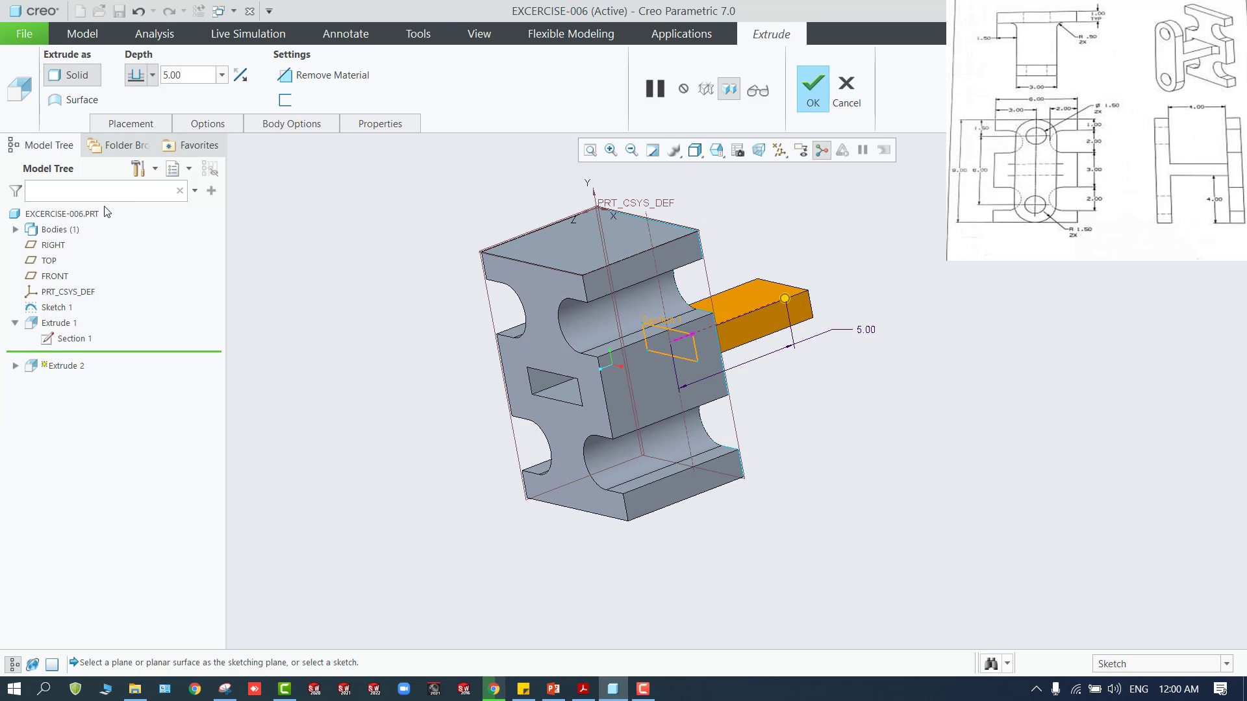
pyautogui.click(241, 75)
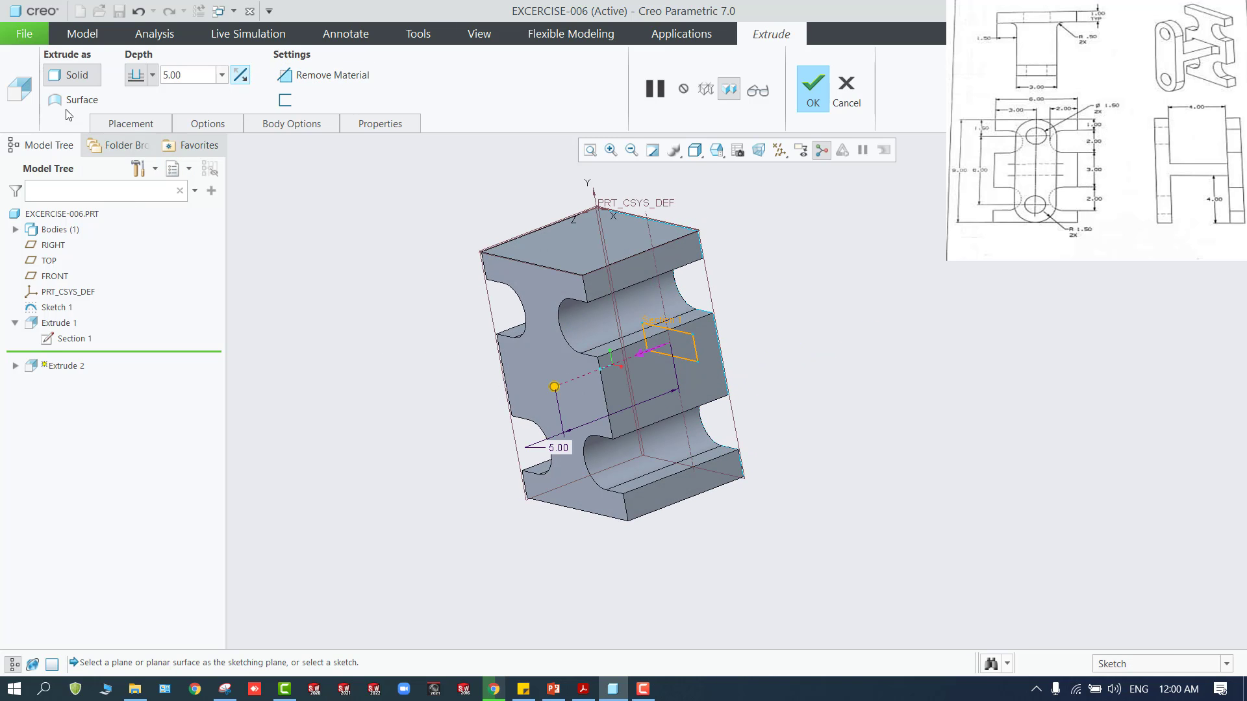
pyautogui.click(820, 88)
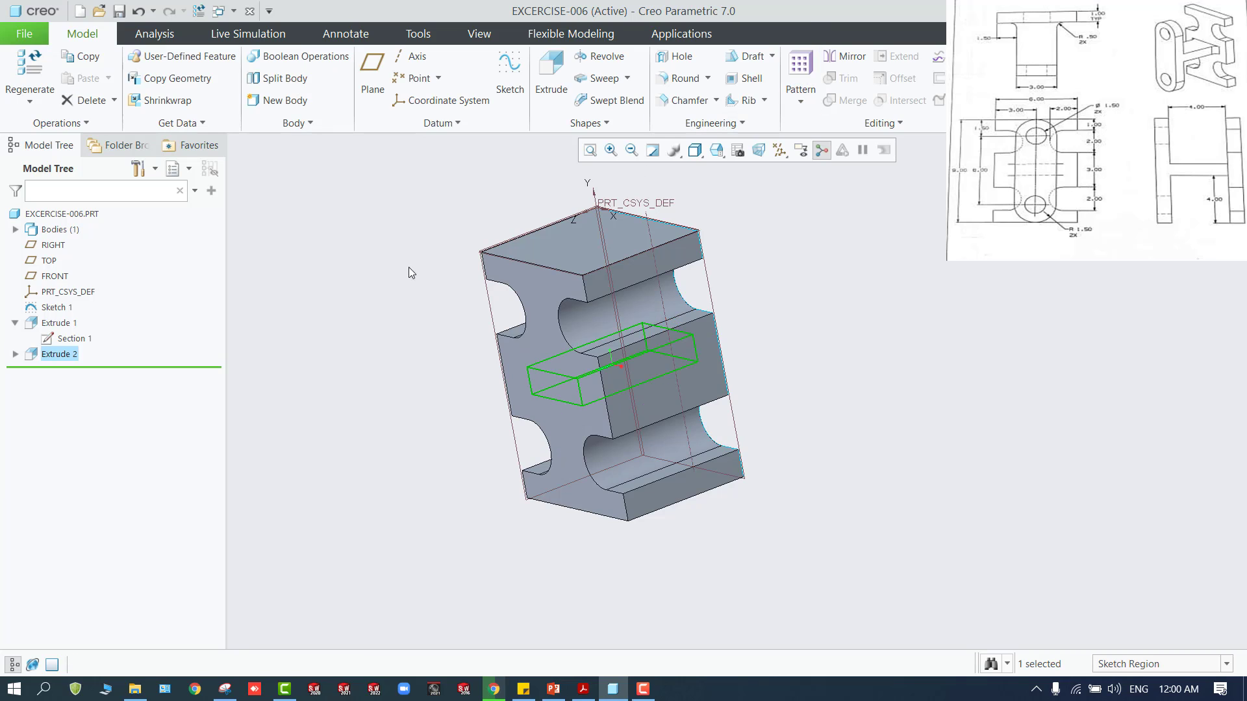
# Redefine the notched block extrusion, Extrude 1, with a depth of 1
pyautogui.click(48, 325)
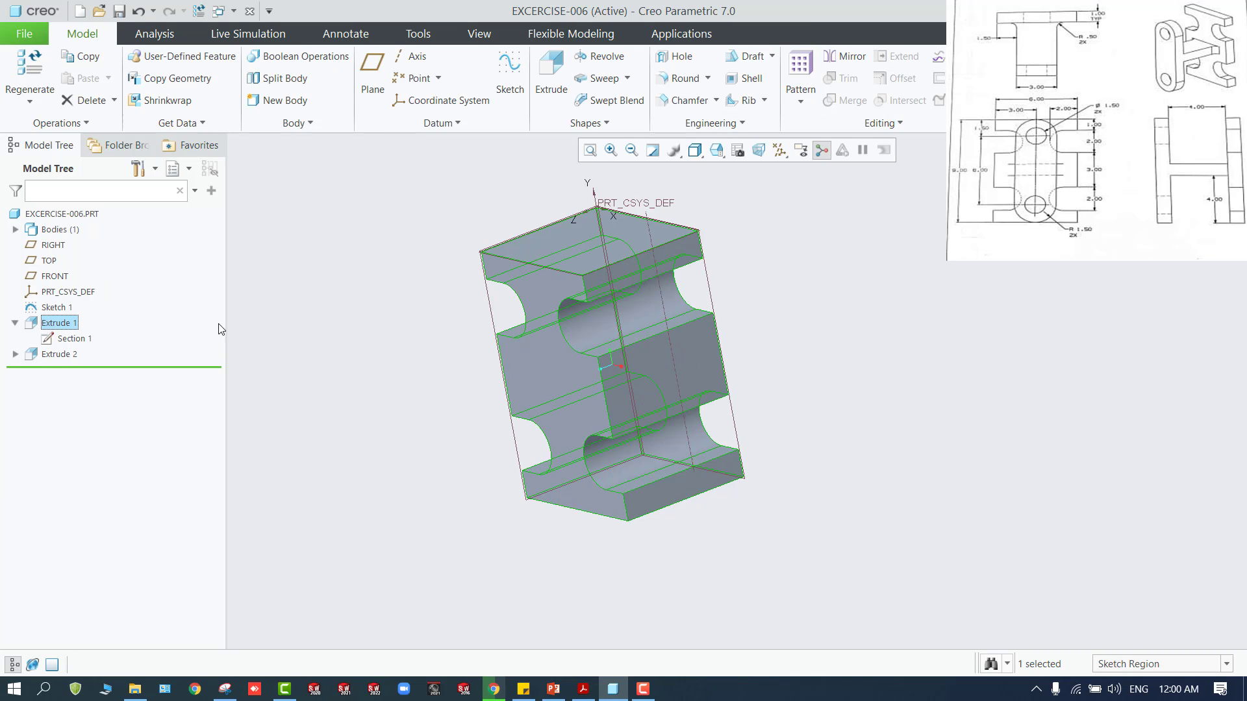
pyautogui.rightClick(61, 324)
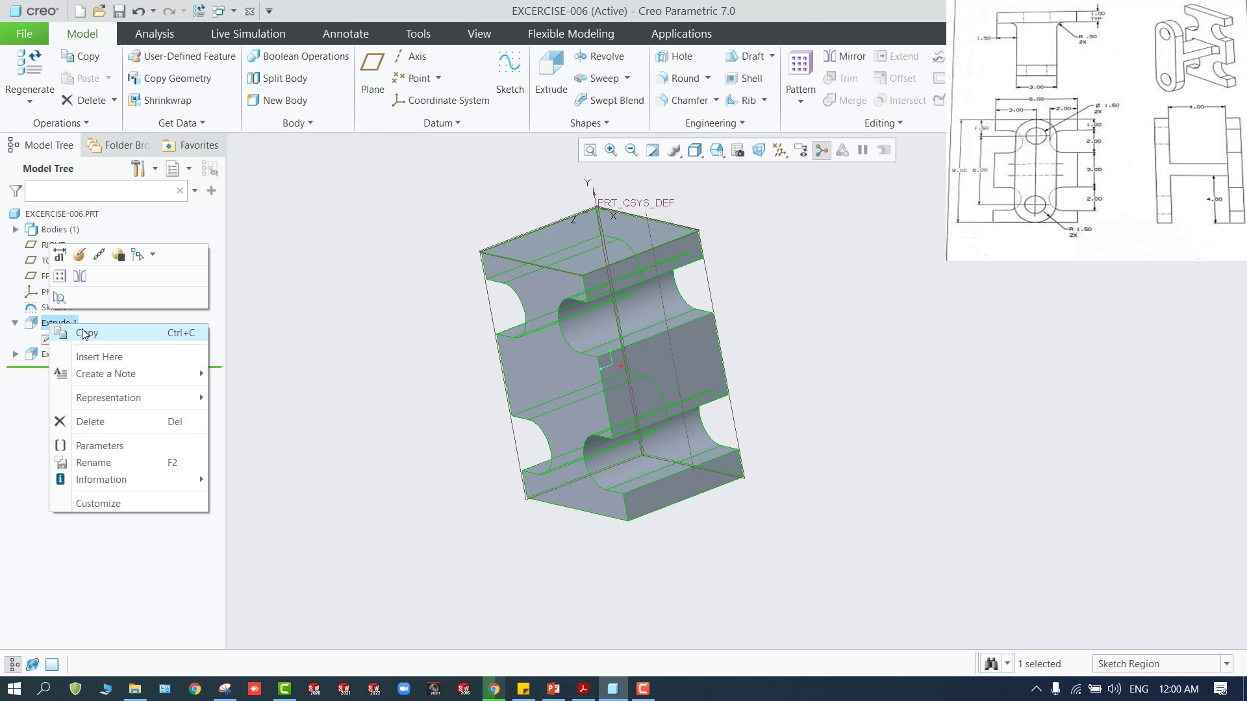
pyautogui.click(77, 257)
pyautogui.click(78, 256)
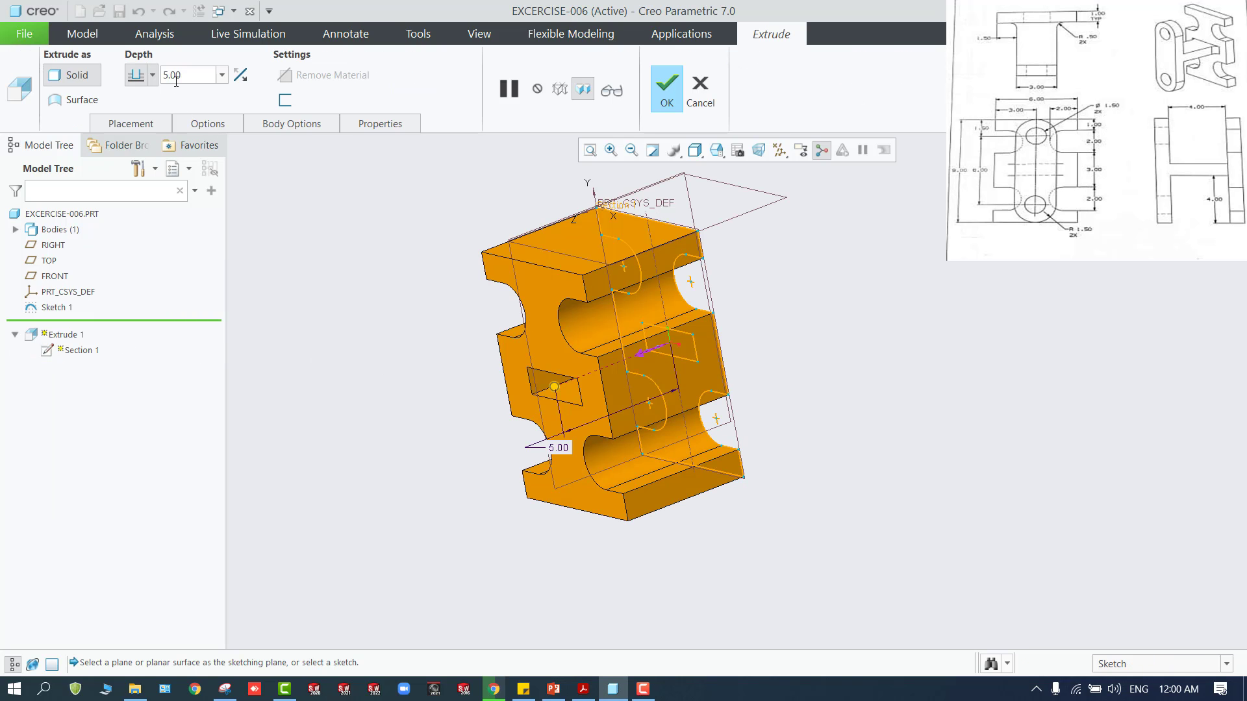
pyautogui.doubleClick(182, 75)
pyautogui.write('1')
pyautogui.press('Return')
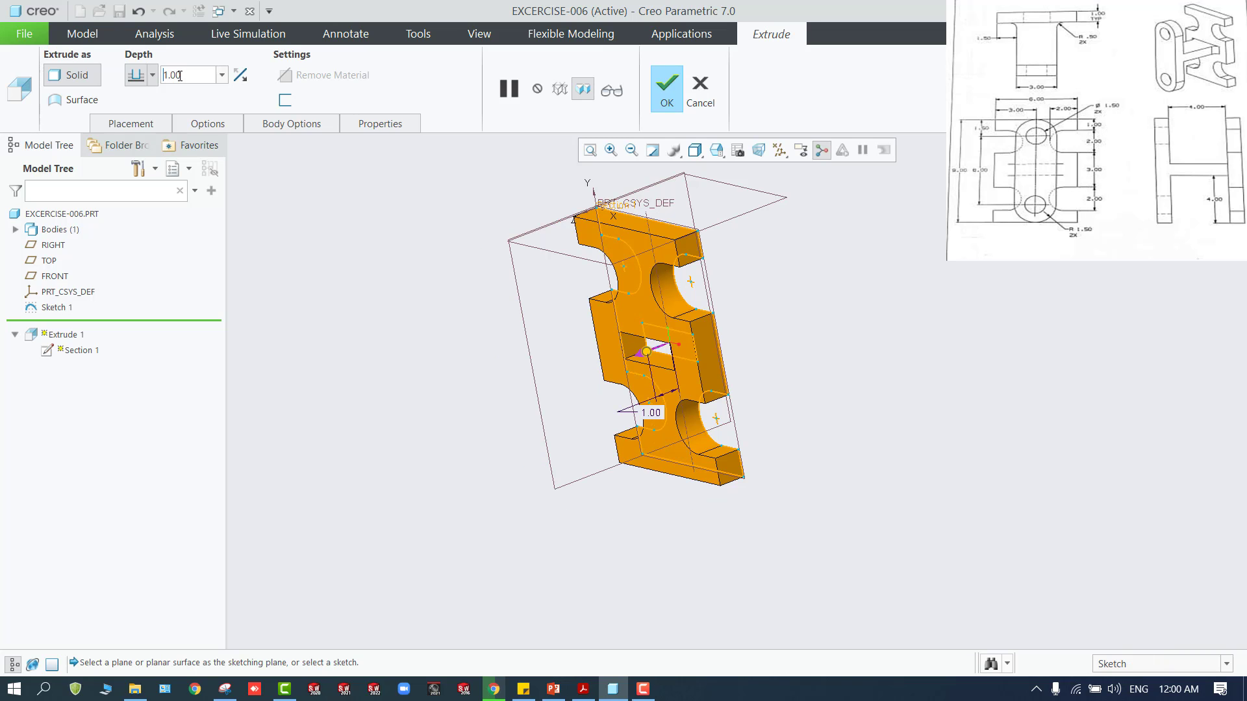
# Accept the redefined depth of 1 for Extrude 1 and turn off the display of all datum features
pyautogui.click(668, 88)
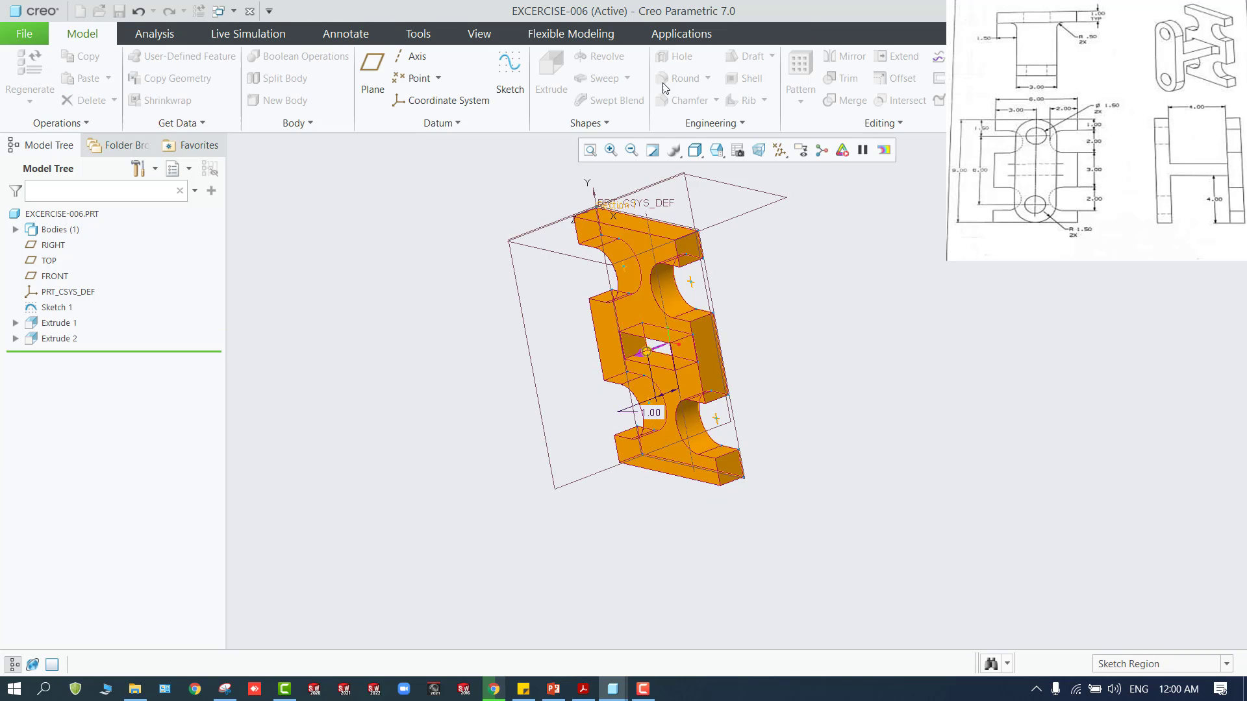
pyautogui.click(427, 238)
pyautogui.moveTo(428, 238)
pyautogui.mouseDown(button='middle')
pyautogui.moveTo(465, 236)
pyautogui.moveTo(439, 229)
pyautogui.mouseUp(button='middle')
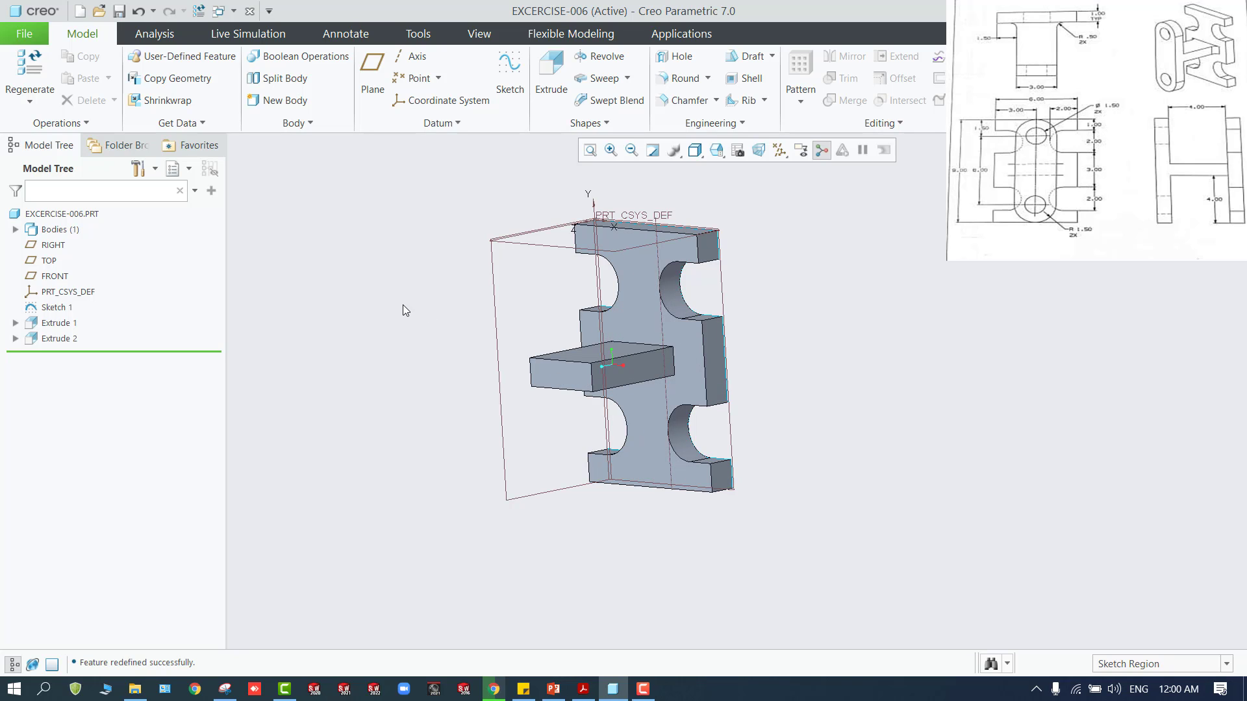
pyautogui.click(800, 153)
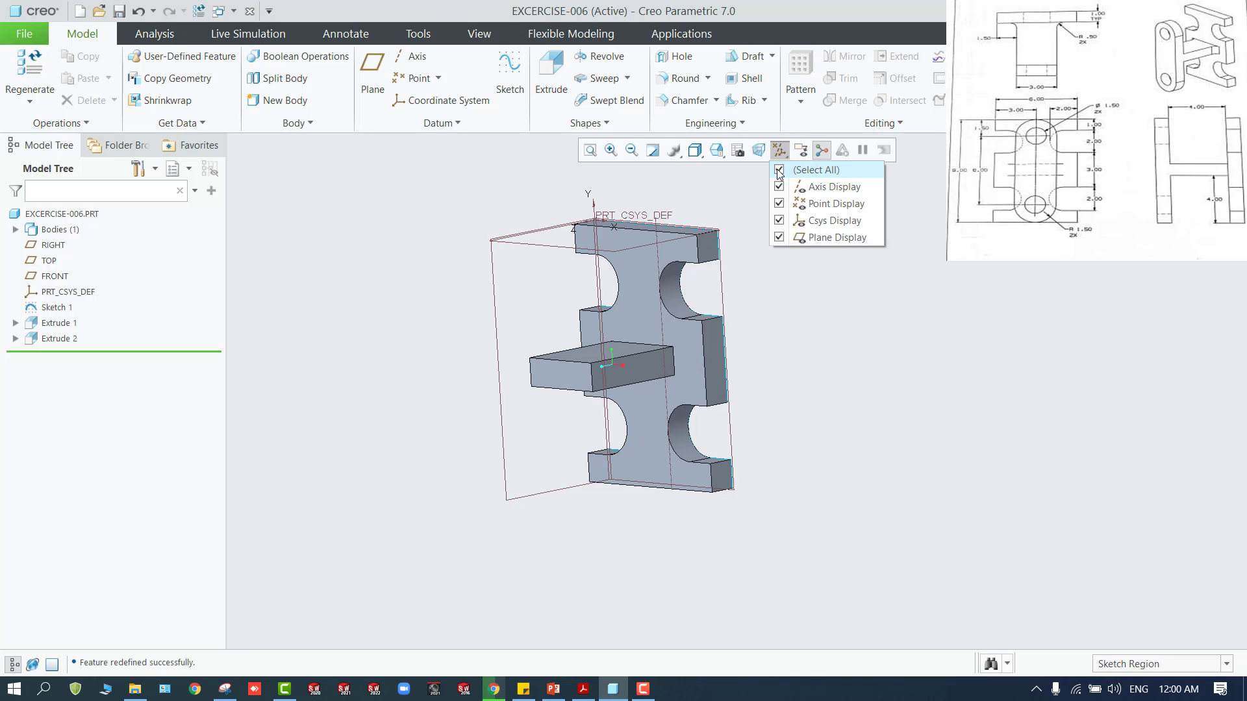
pyautogui.click(783, 170)
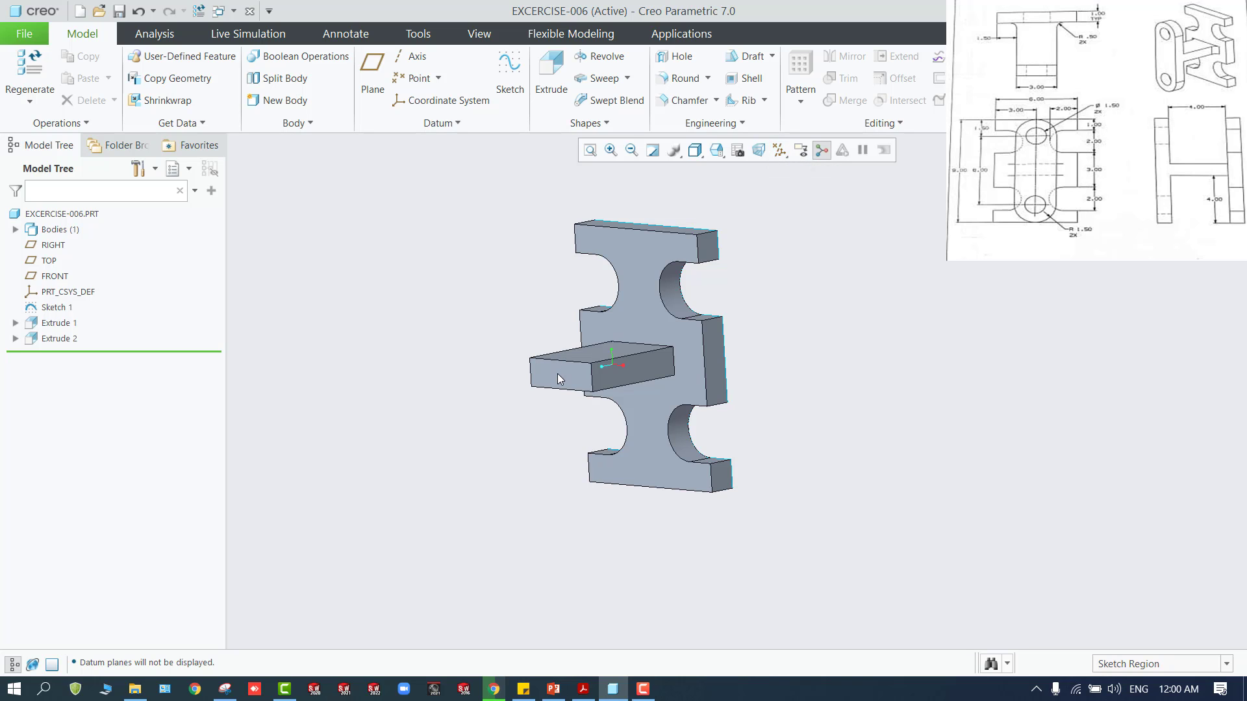
# Set the selection filter to Geometry and start a new sketch on the end face of the central web
pyautogui.moveTo(465, 333)
pyautogui.mouseDown(button='middle')
pyautogui.moveTo(698, 352)
pyautogui.moveTo(485, 345)
pyautogui.moveTo(449, 323)
pyautogui.moveTo(442, 271)
pyautogui.moveTo(621, 408)
pyautogui.moveTo(520, 406)
pyautogui.moveTo(537, 439)
pyautogui.moveTo(721, 403)
pyautogui.mouseUp(button='middle')
pyautogui.scroll(-2, 446, 278)
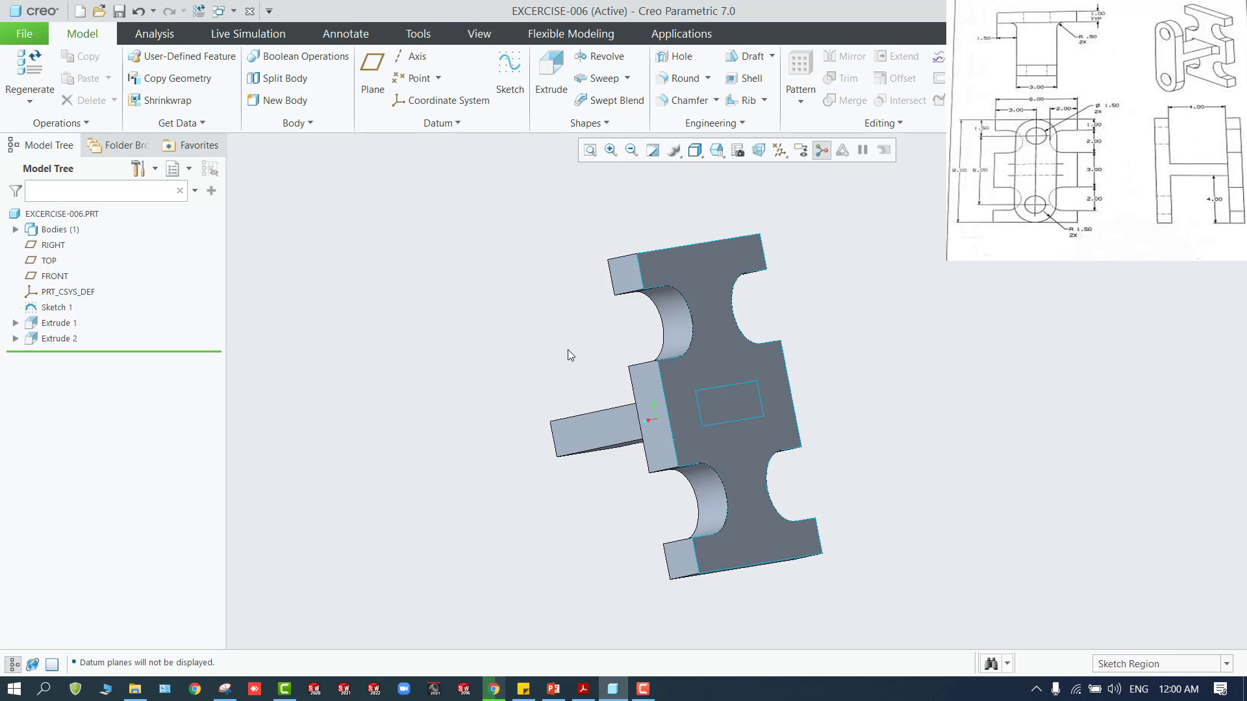
pyautogui.moveTo(570, 353); pyautogui.dragTo(662, 391, button='middle')
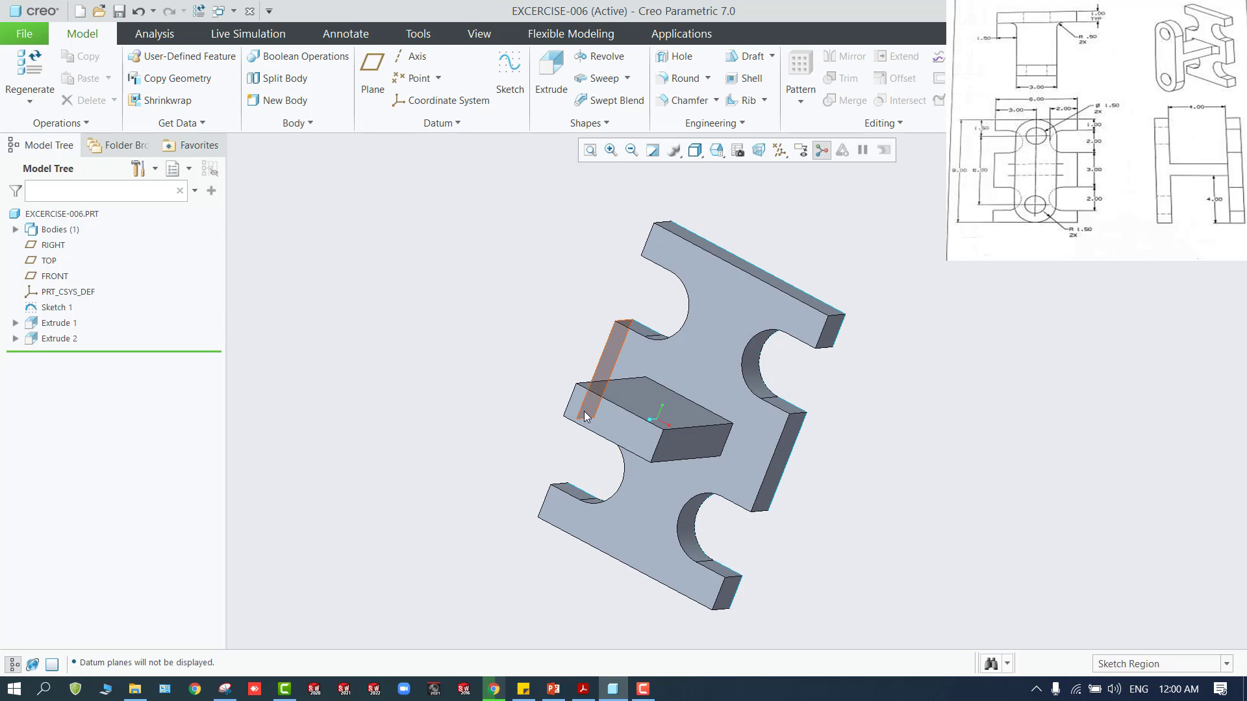
pyautogui.click(1119, 666)
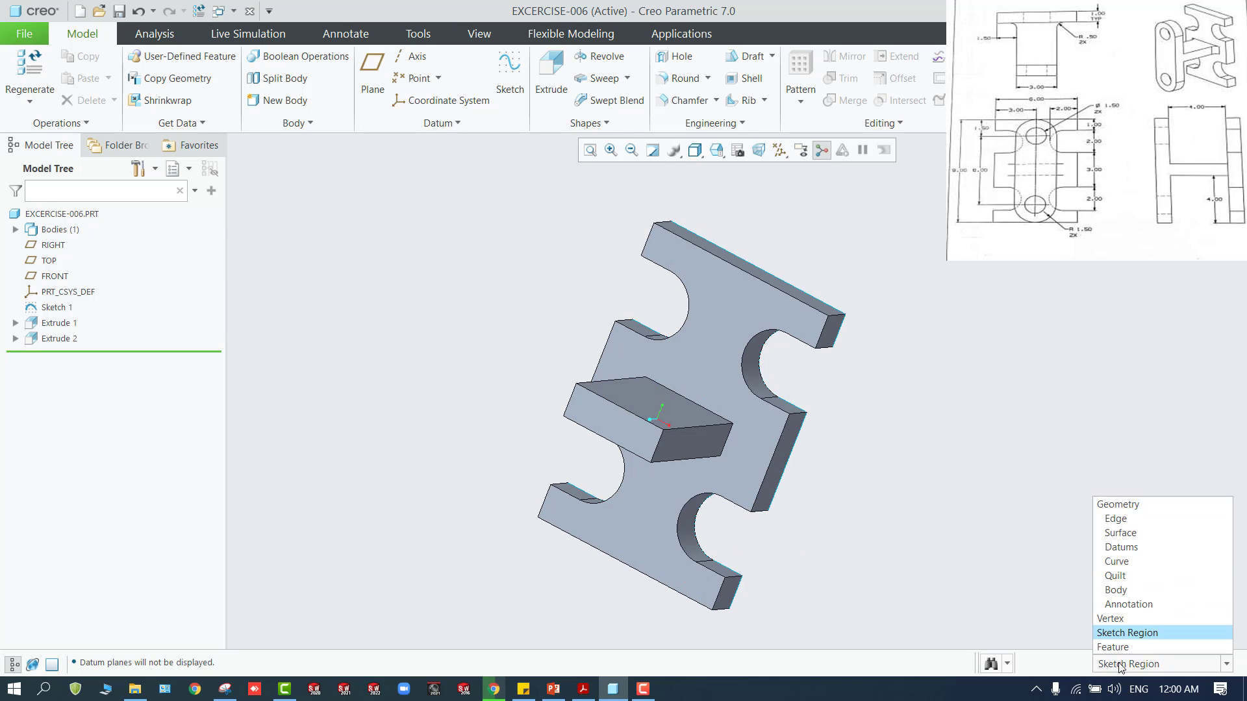
pyautogui.click(1112, 506)
pyautogui.click(625, 429)
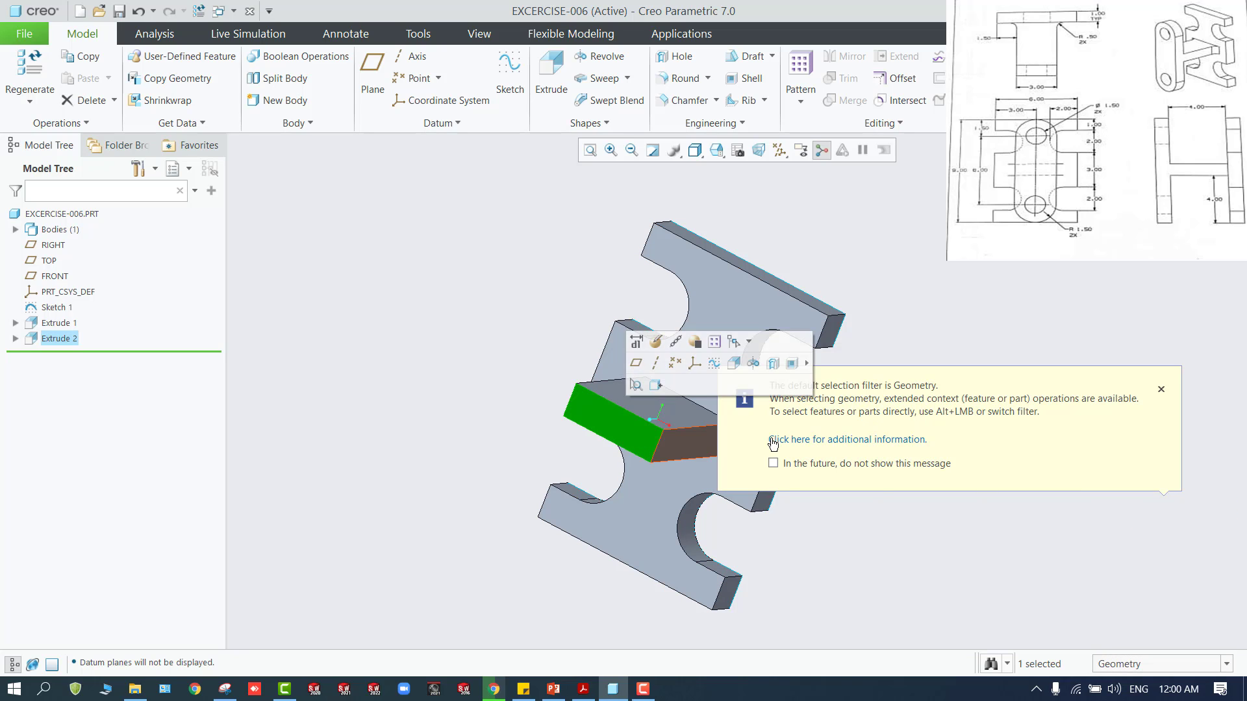
pyautogui.click(1161, 389)
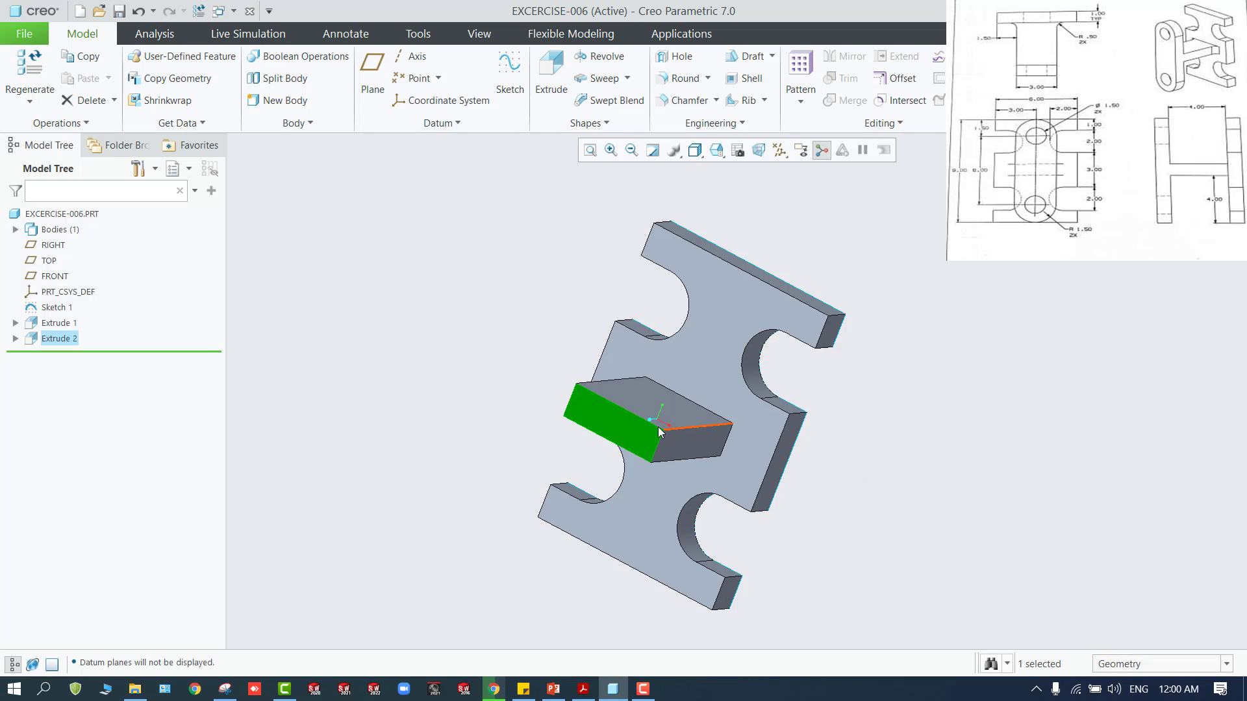
pyautogui.click(582, 415)
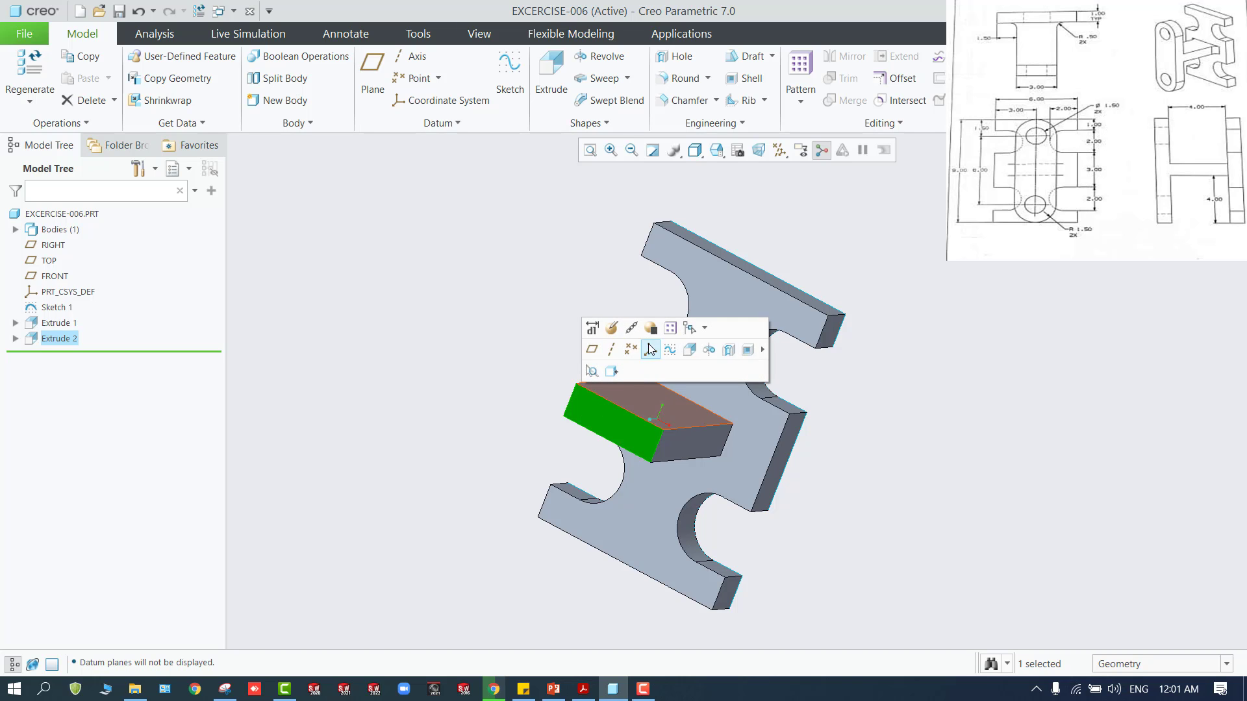
pyautogui.click(651, 349)
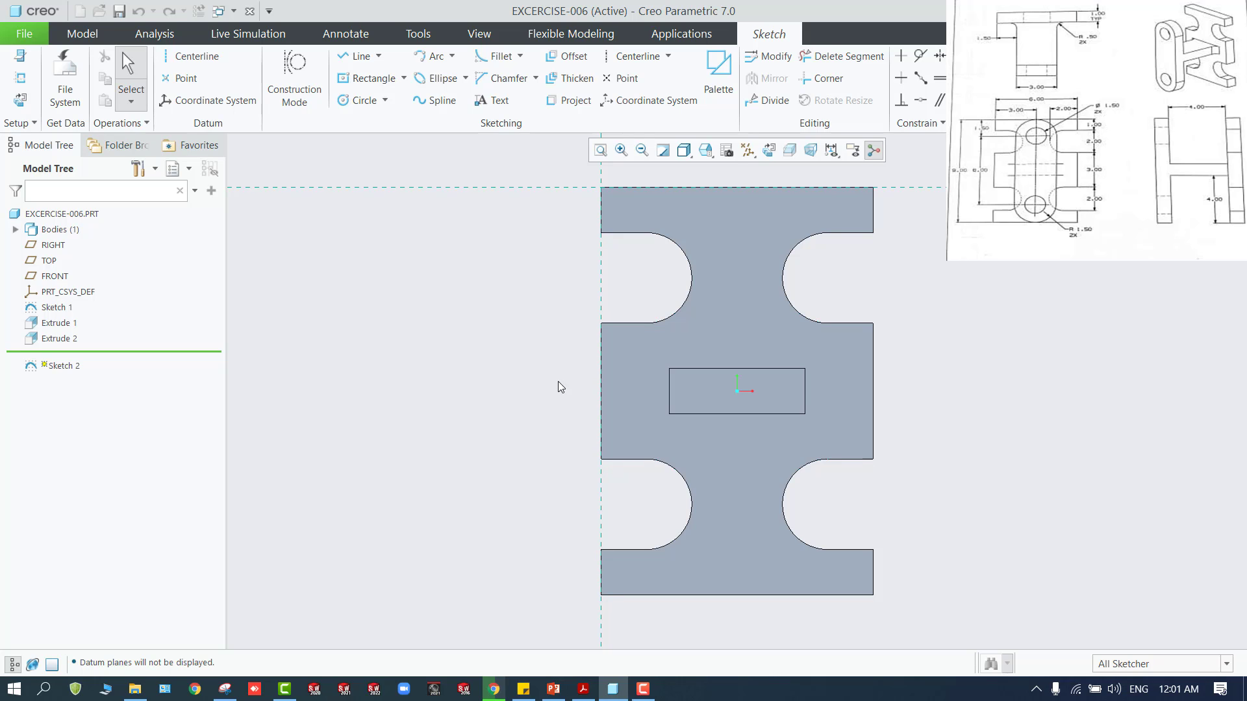
# Add a vertical datum centerline through the midpoint of the web's upper edge
pyautogui.click(188, 57)
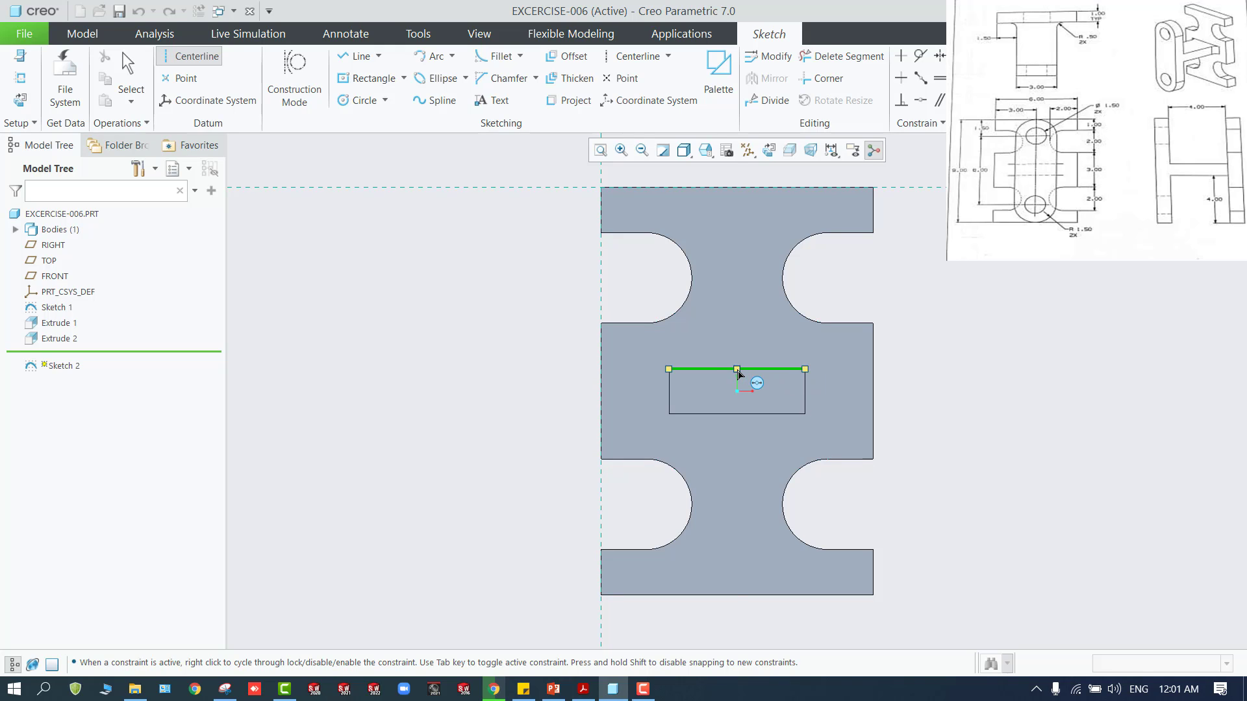
pyautogui.click(737, 370)
pyautogui.click(738, 462)
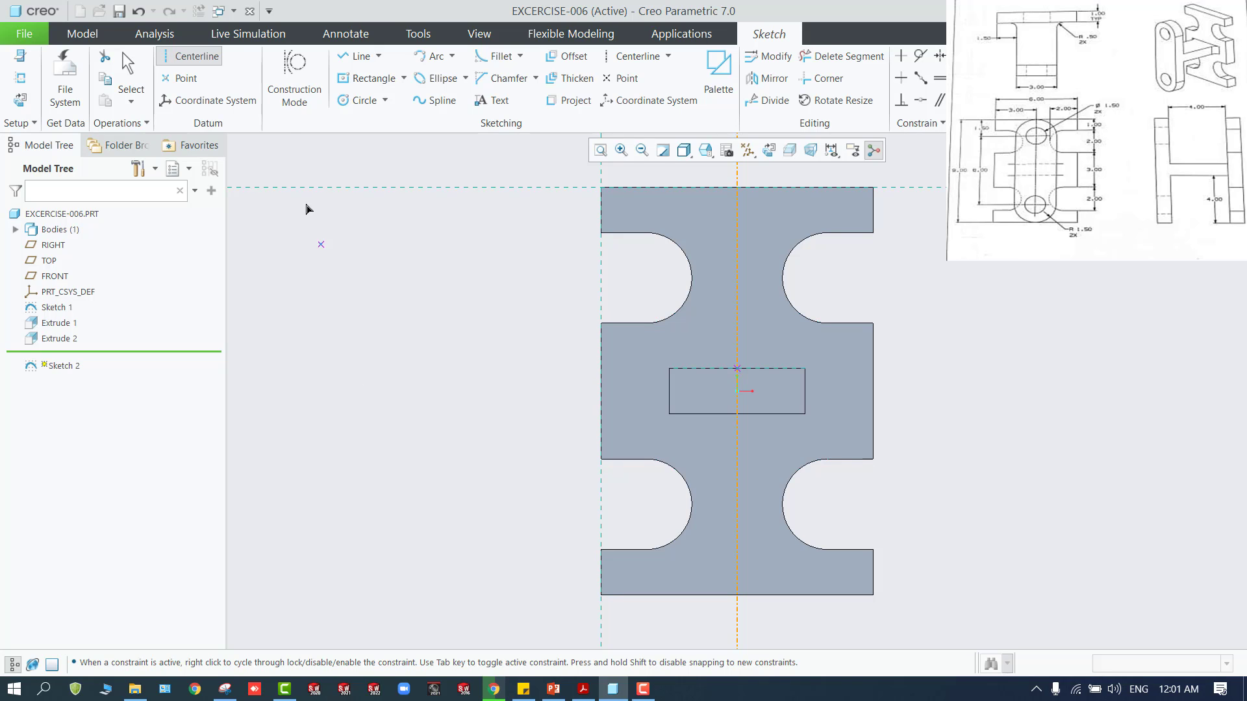
# Sketch a center rectangle about 1.06 wide and 3.41 high, centred on the web's end face
pyautogui.click(369, 81)
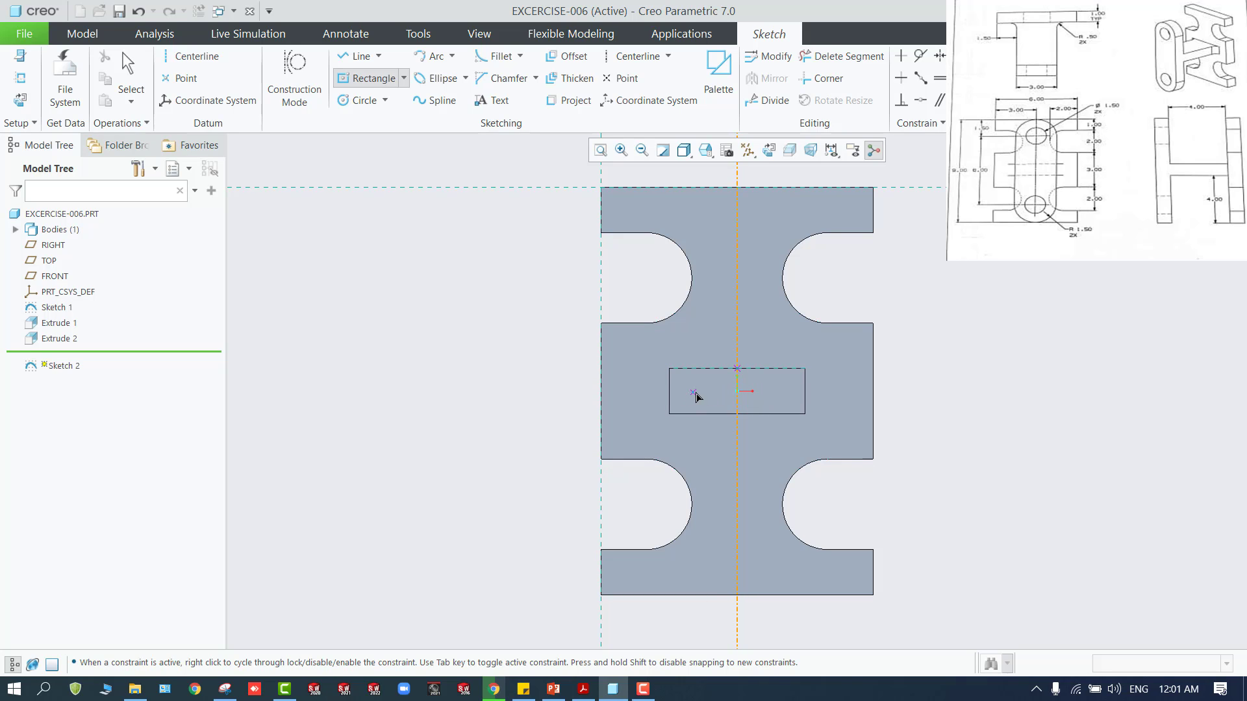
pyautogui.click(737, 391)
pyautogui.click(713, 468)
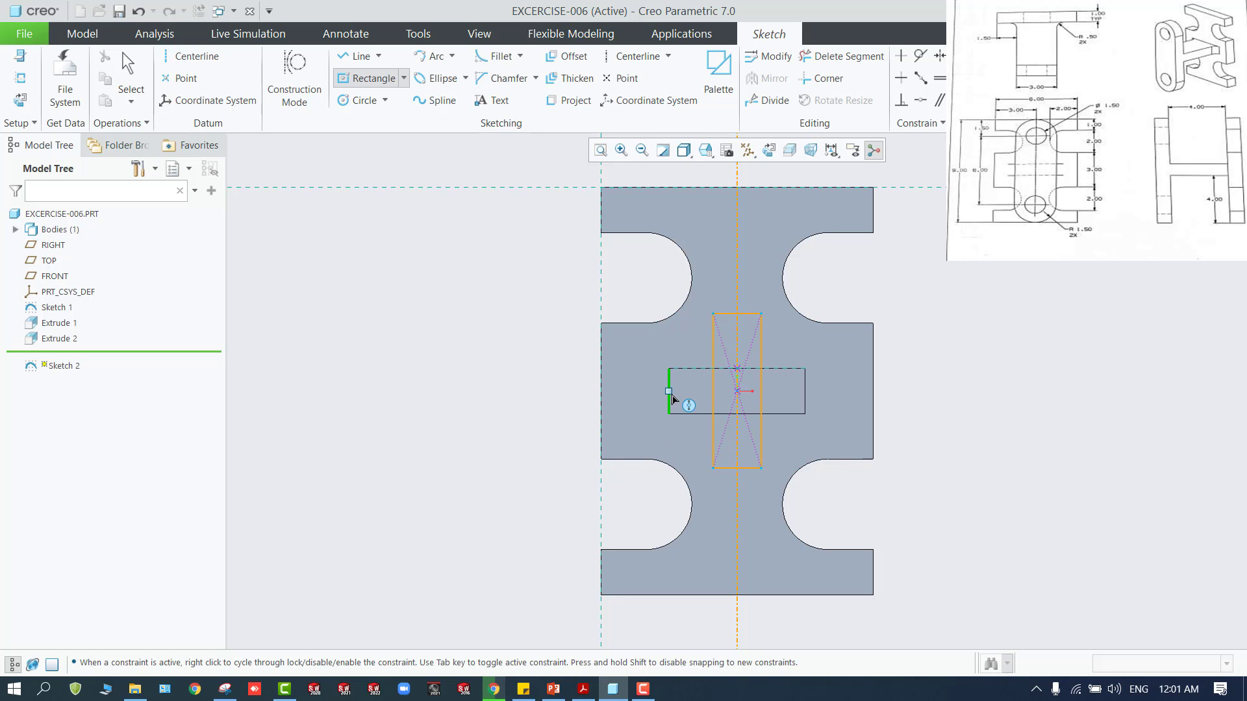
pyautogui.middleClick(572, 393)
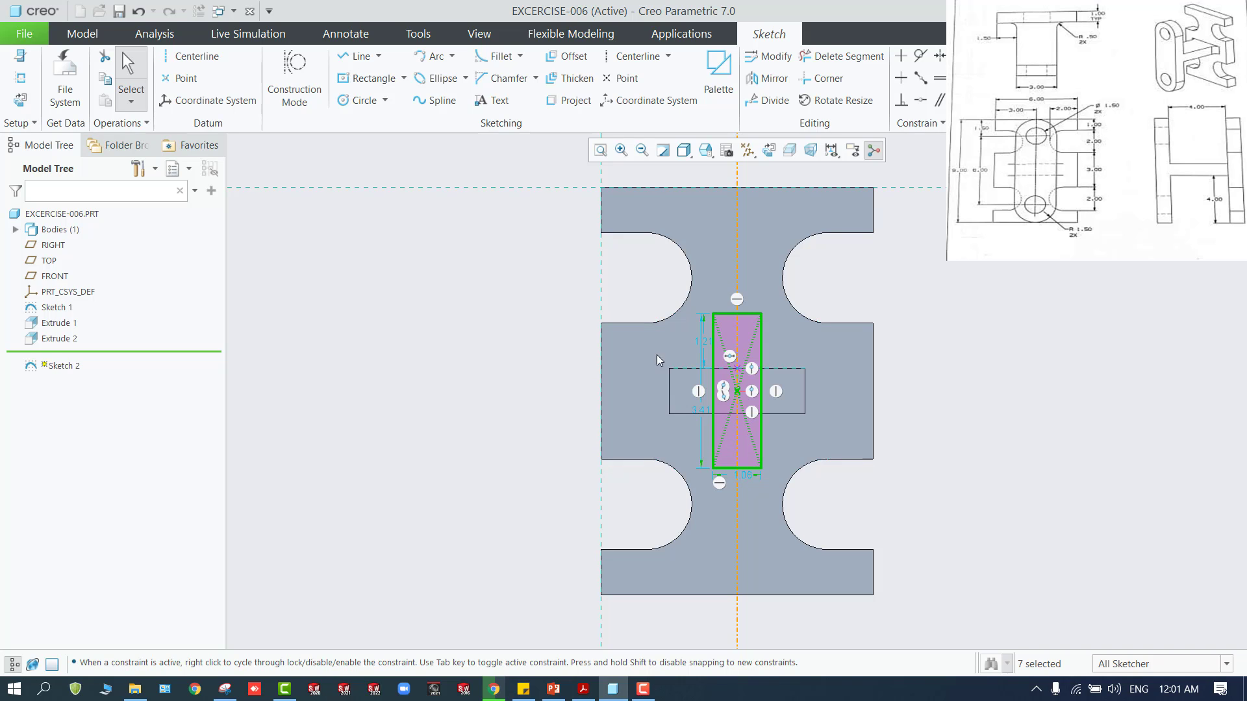
# Draw a circle as wide as the rectangle at the midpoint of each of its short sides
pyautogui.click(357, 101)
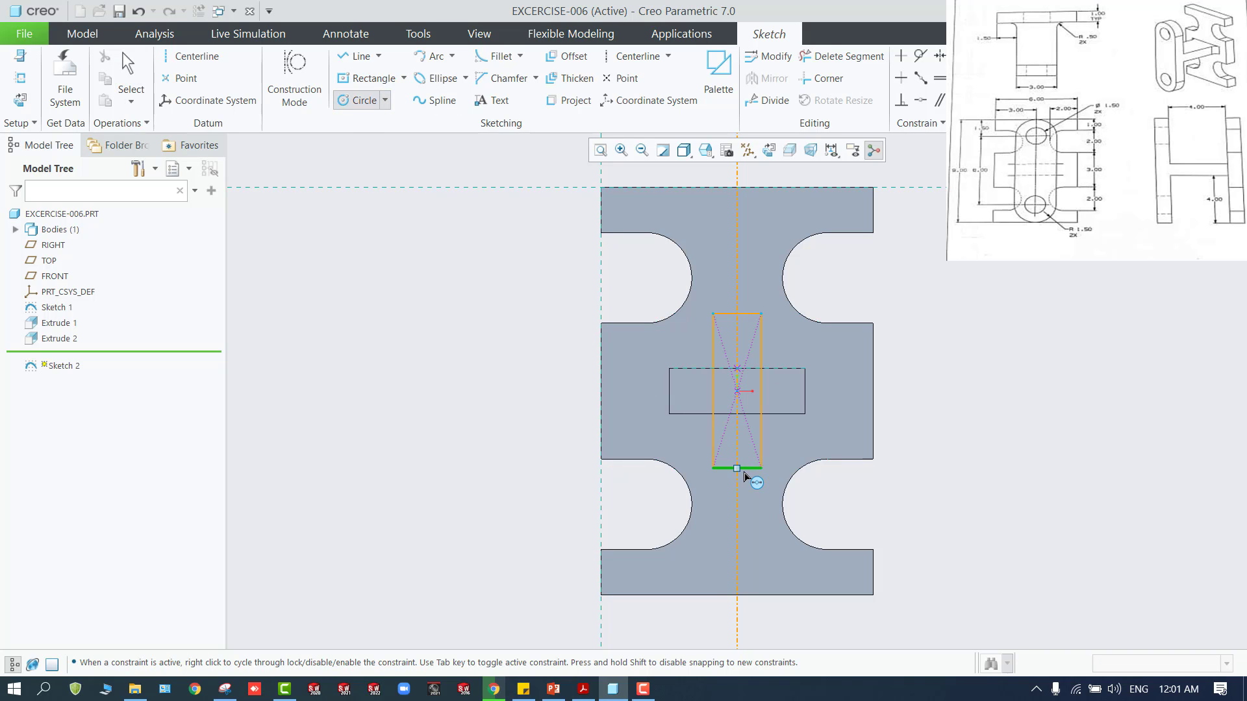
pyautogui.click(737, 467)
pyautogui.click(754, 485)
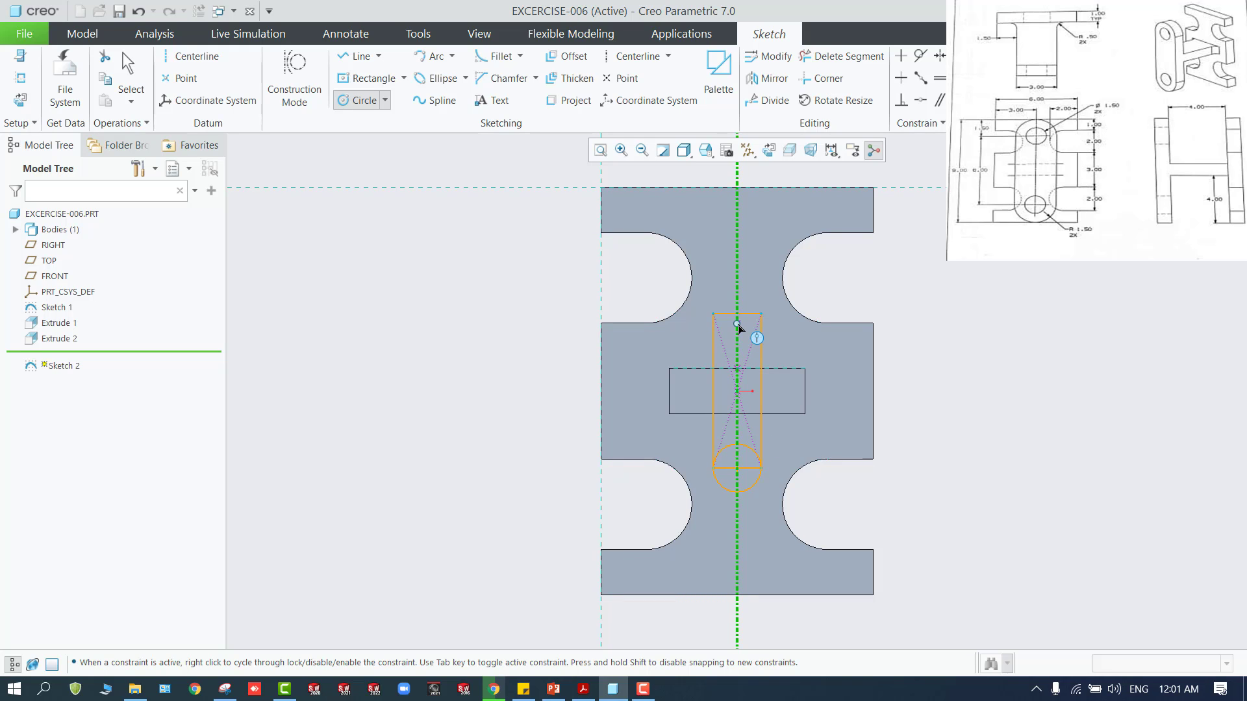
pyautogui.click(738, 314)
pyautogui.click(761, 328)
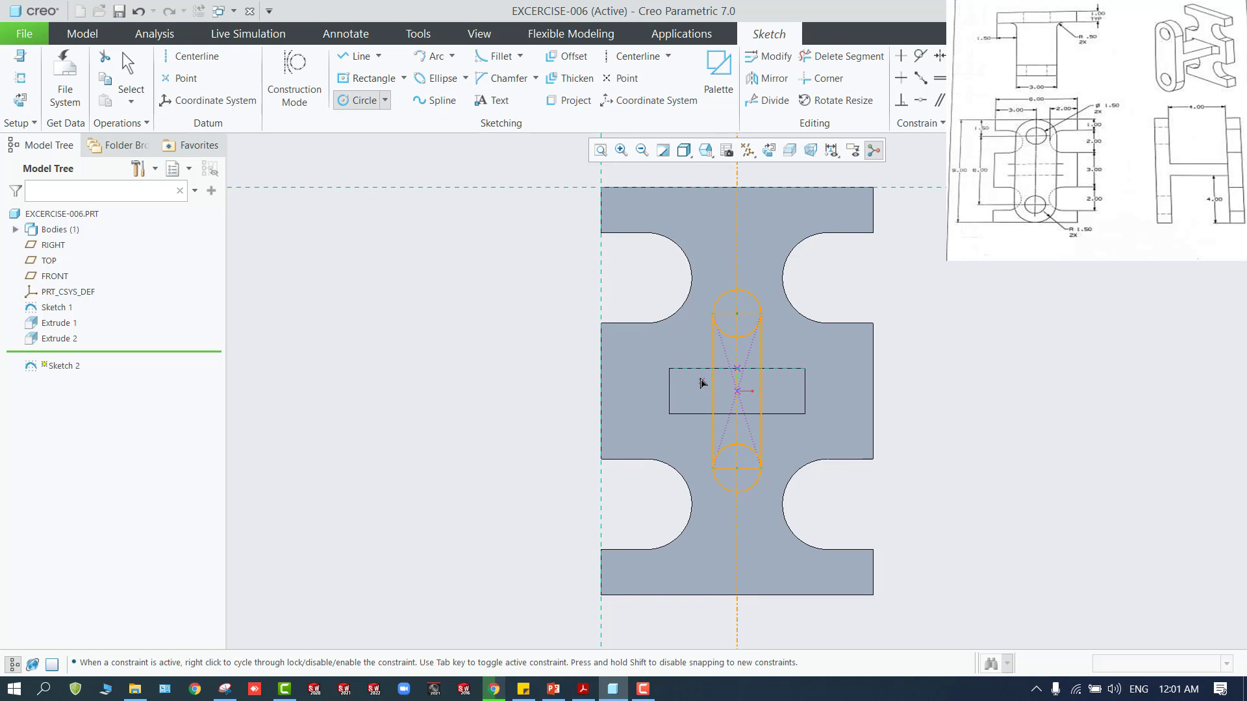
# Trim away the upper circle's inner arc and the rectangle's upper side to leave a rounded upper end
pyautogui.click(834, 65)
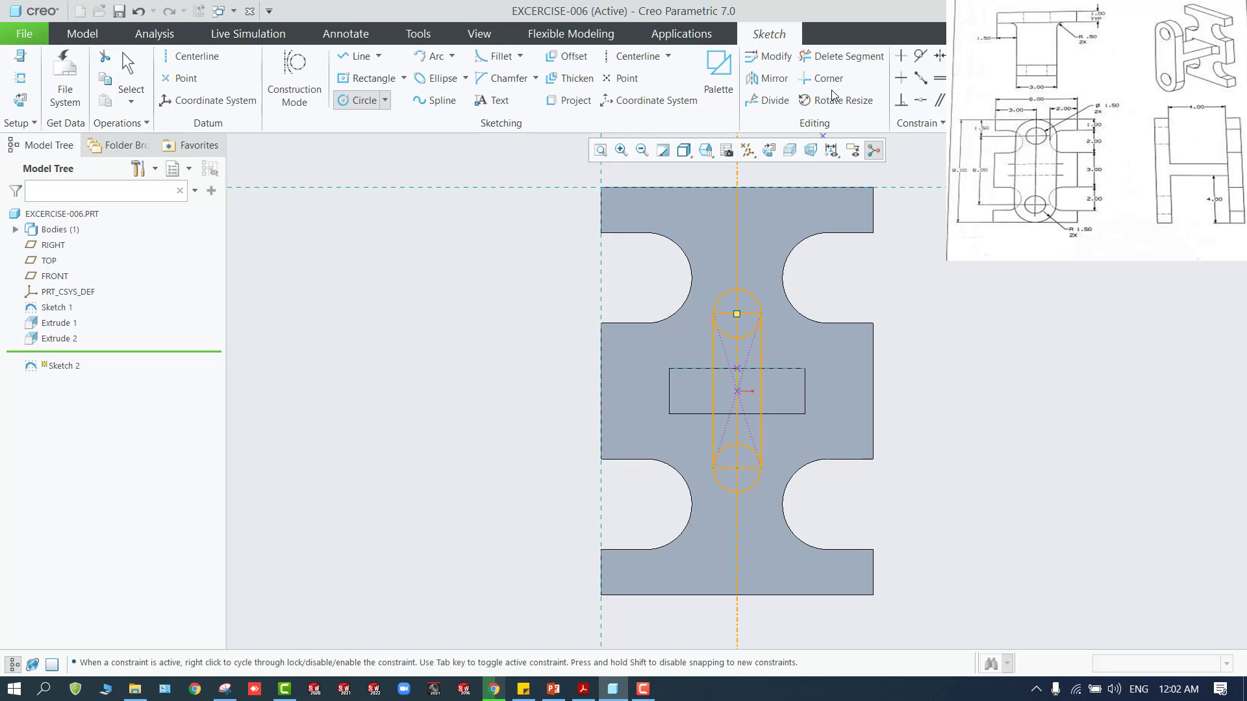
pyautogui.click(840, 57)
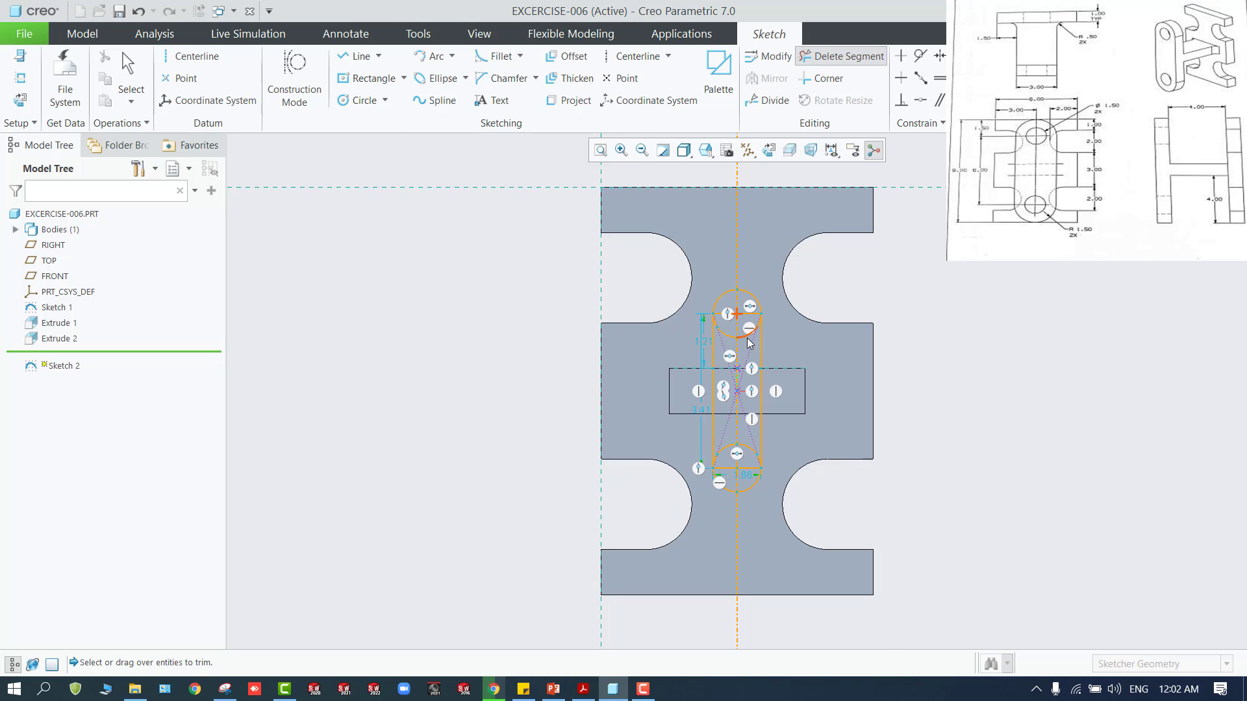
pyautogui.scroll(10, 750, 343)
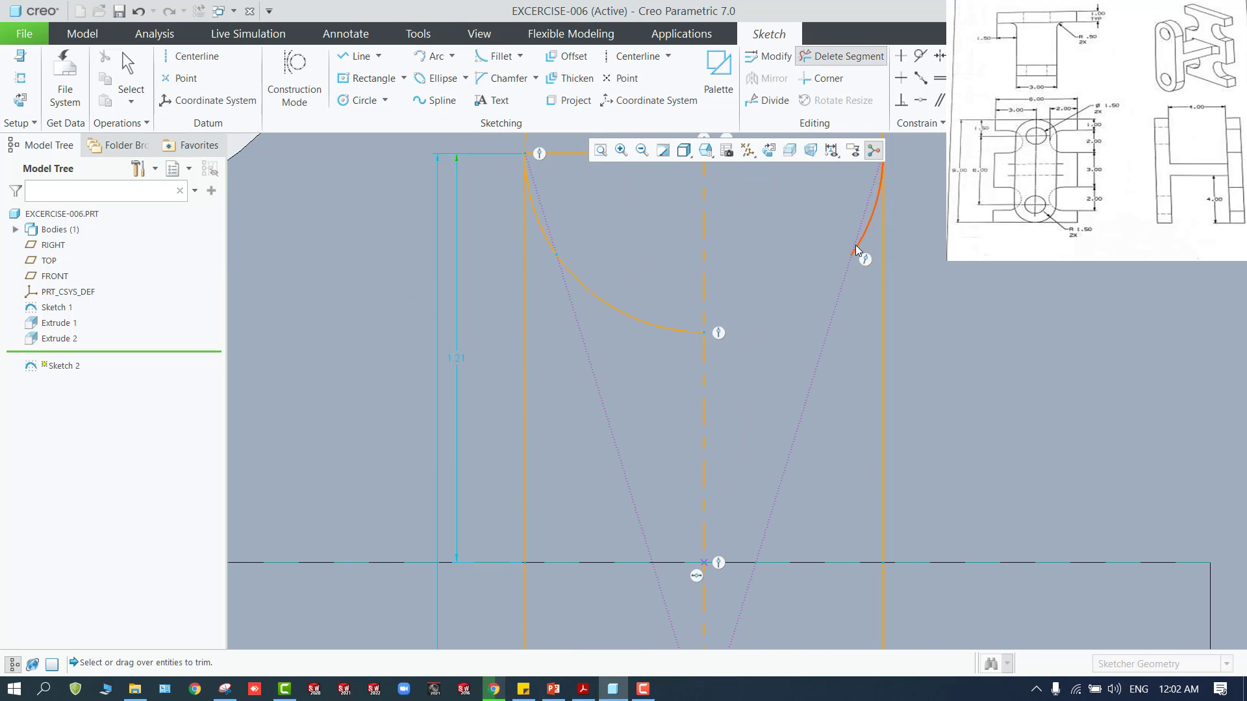
pyautogui.moveTo(868, 245); pyautogui.dragTo(865, 232)
pyautogui.click(660, 328)
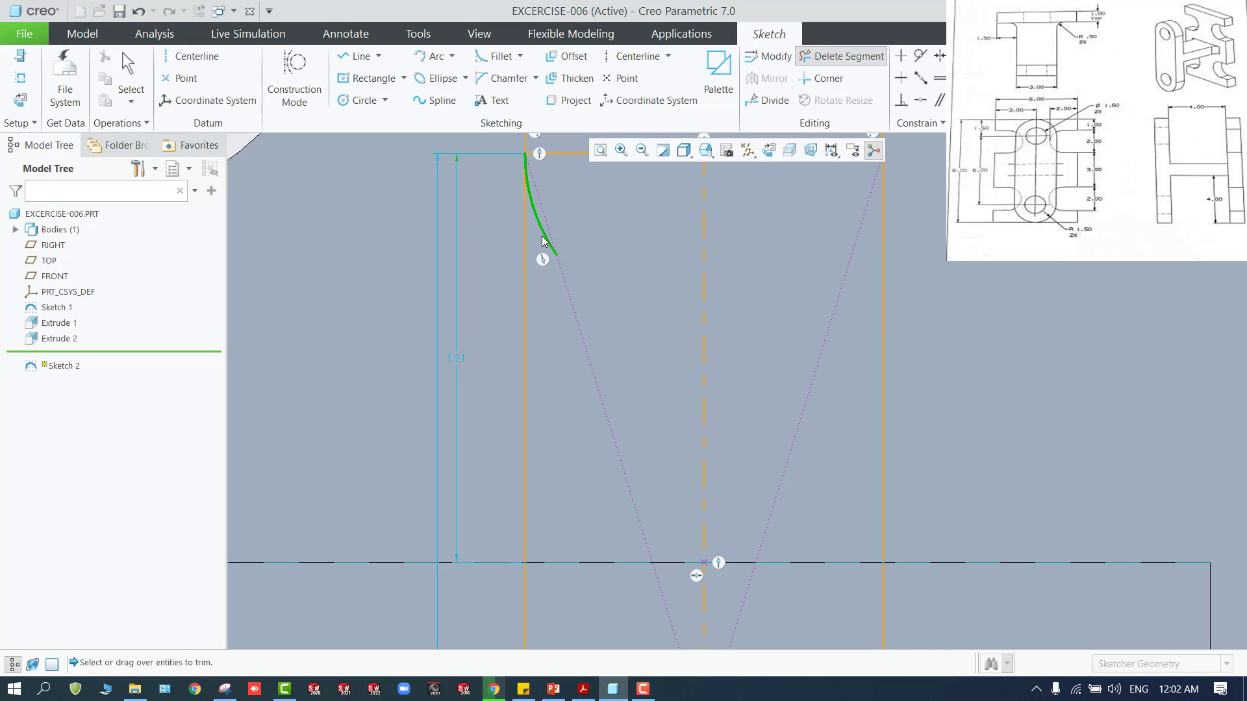
pyautogui.click(544, 242)
pyautogui.scroll(-5, 617, 325)
pyautogui.scroll(2, 683, 321)
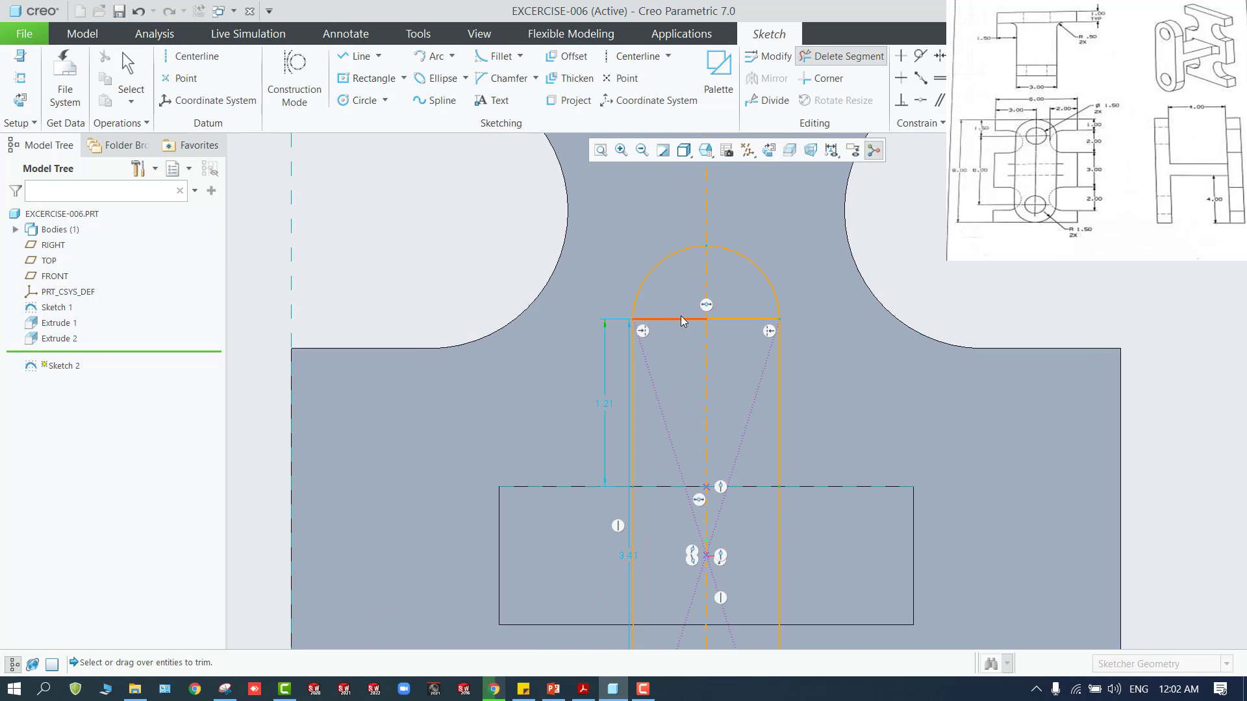
pyautogui.click(683, 321)
pyautogui.click(741, 321)
# Trim away the lower circle's inner arc and the rectangle's lower side to leave a rounded lower end
pyautogui.scroll(-5, 698, 448)
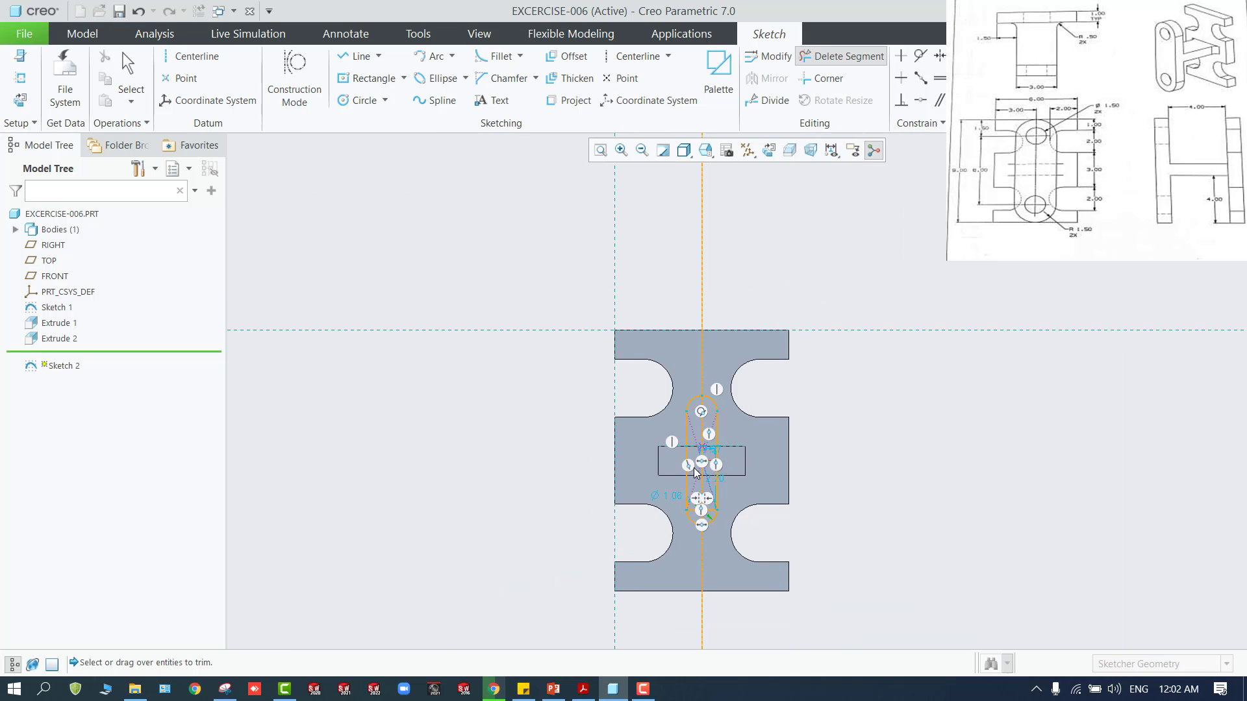
pyautogui.scroll(3, 695, 472)
pyautogui.scroll(3, 708, 537)
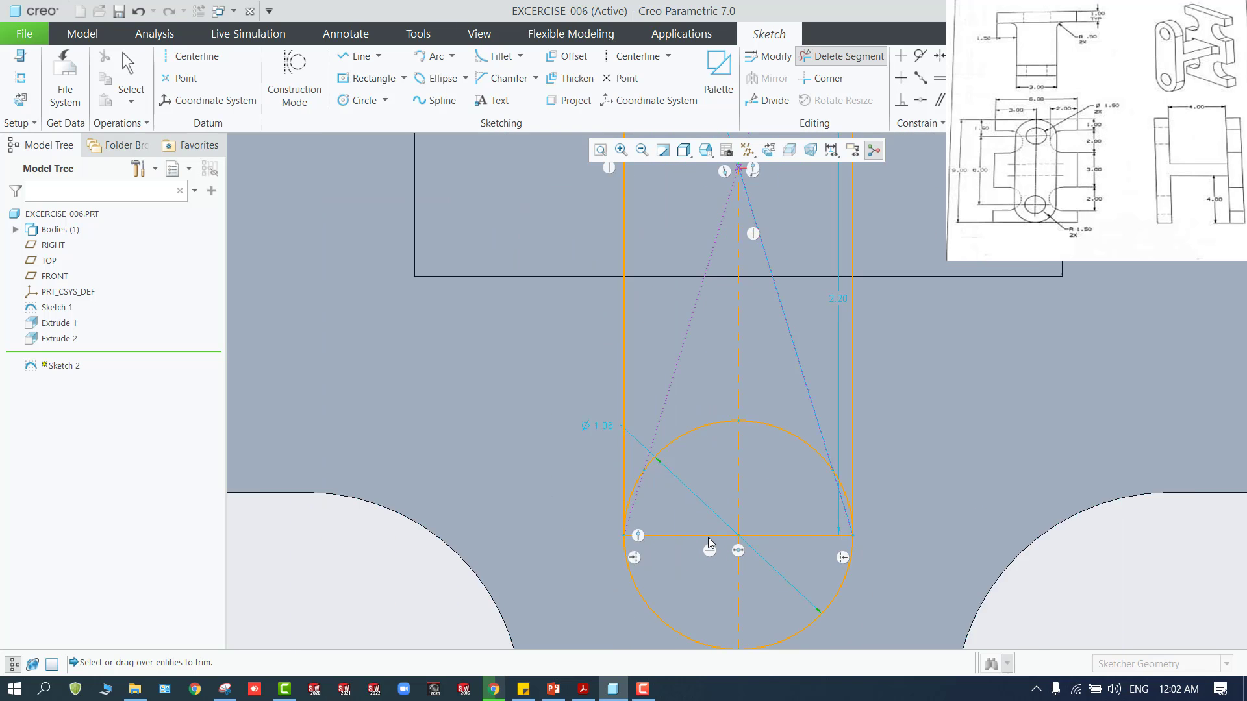
pyautogui.click(793, 534)
pyautogui.click(824, 417)
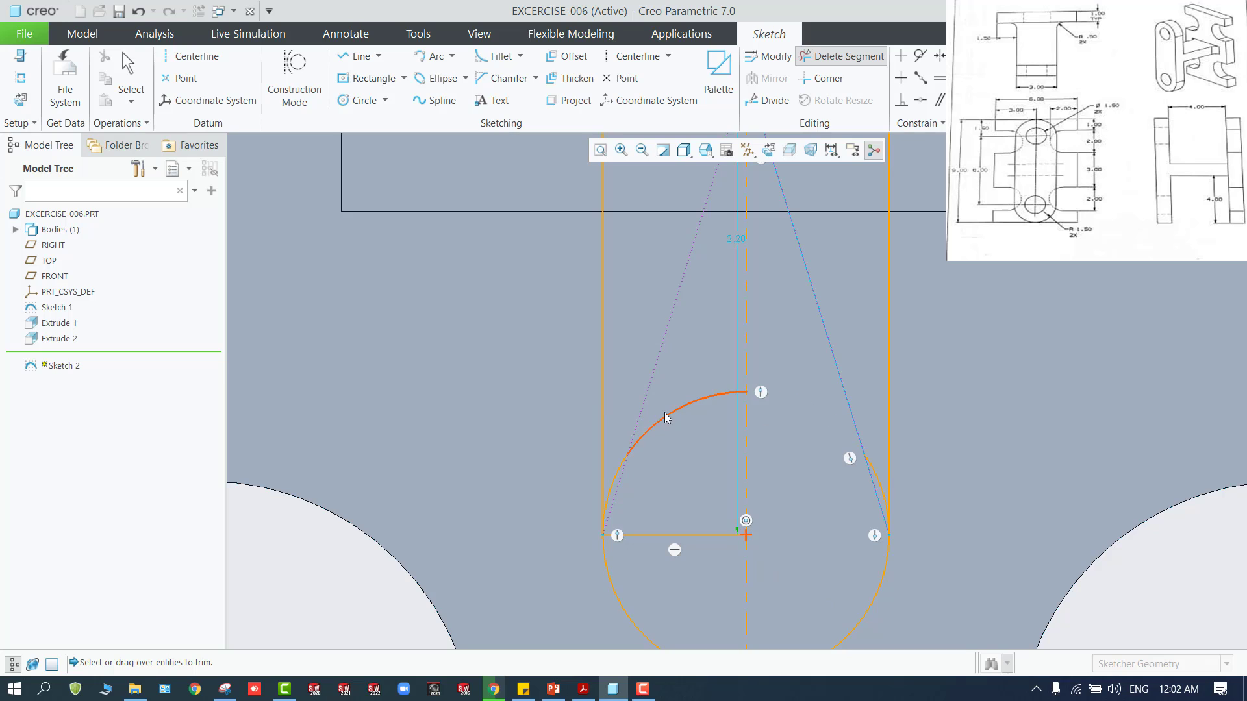
pyautogui.click(666, 417)
pyautogui.click(717, 534)
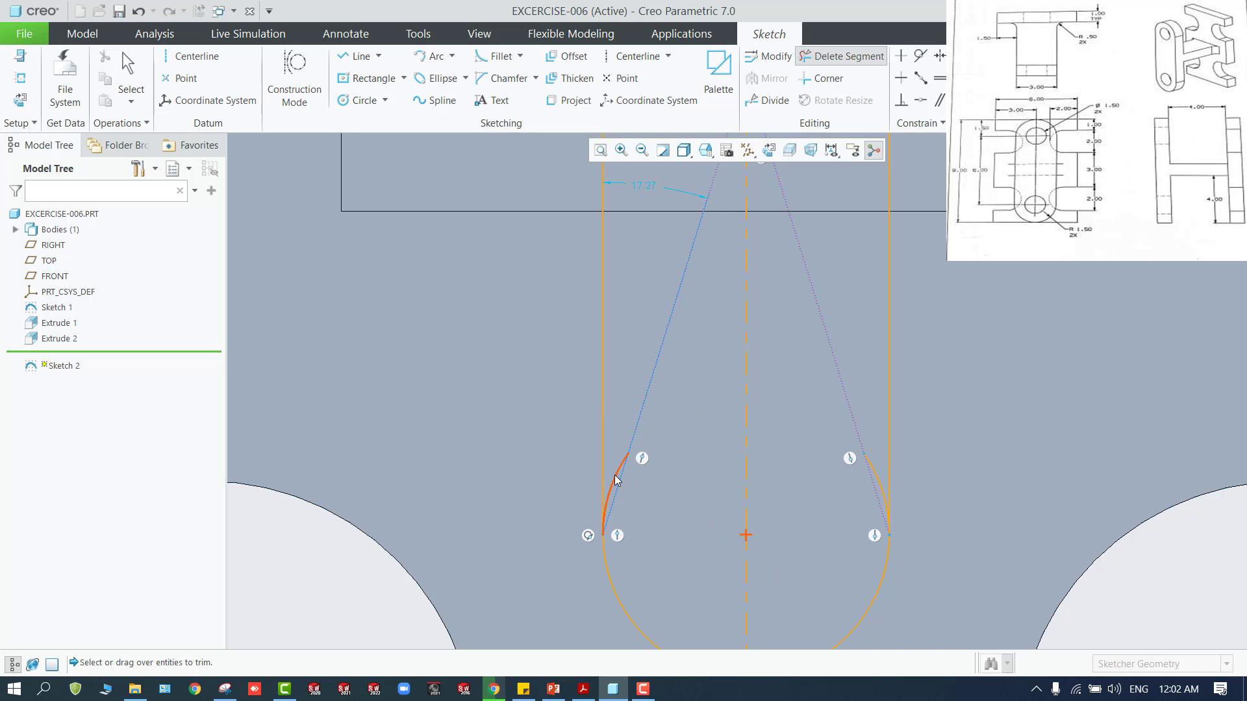
pyautogui.click(617, 480)
pyautogui.click(878, 500)
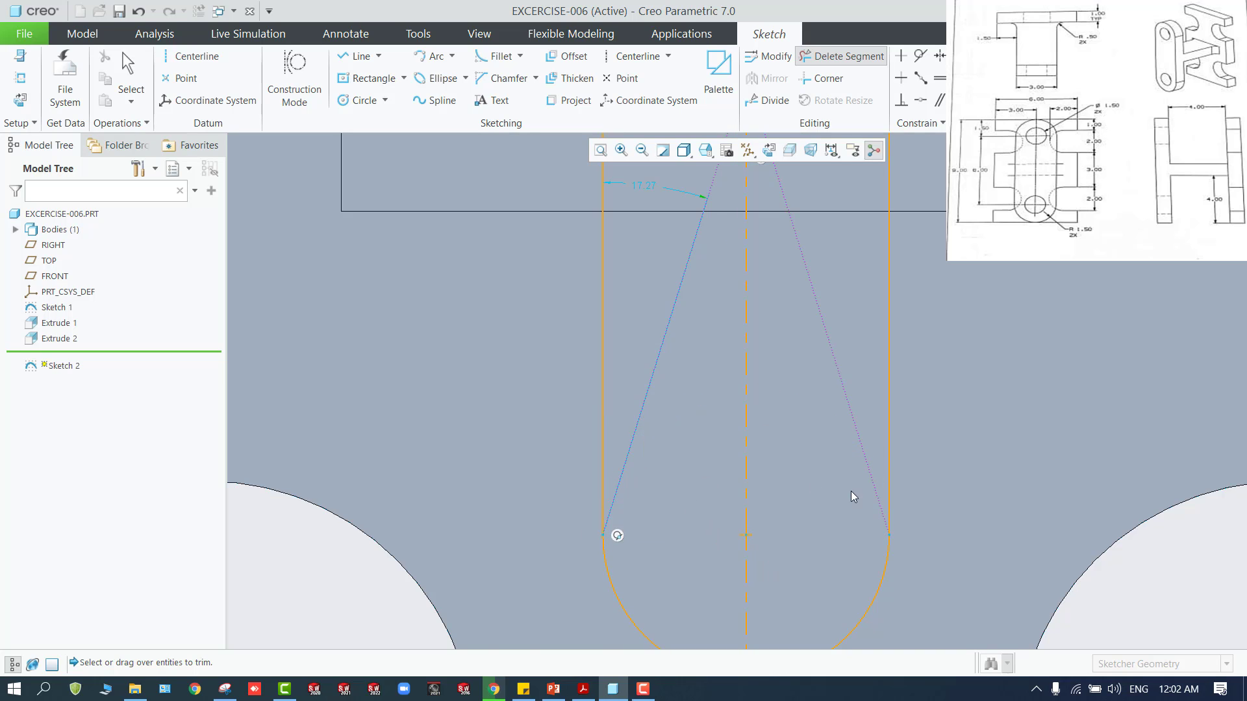
pyautogui.scroll(4, 767, 509)
pyautogui.middleClick(520, 420)
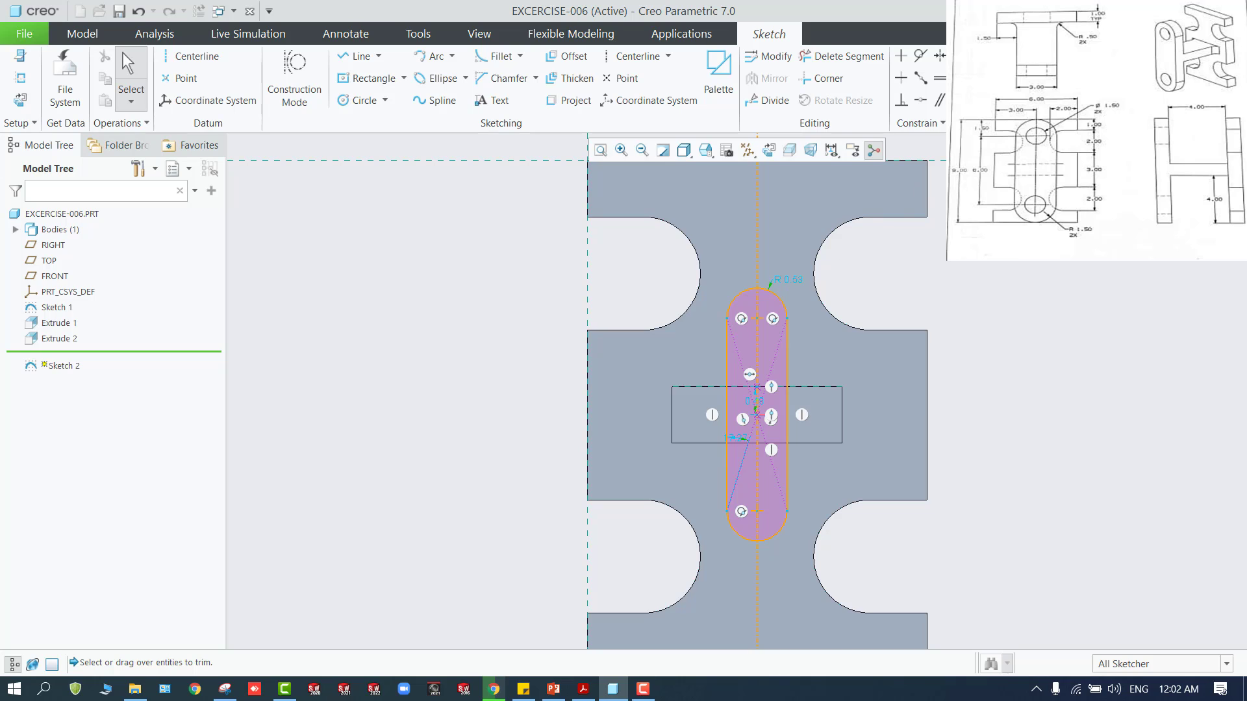
# Dimension the slot profile's upper end arc with a radius of 1.5
pyautogui.moveTo(788, 290); pyautogui.dragTo(793, 274)
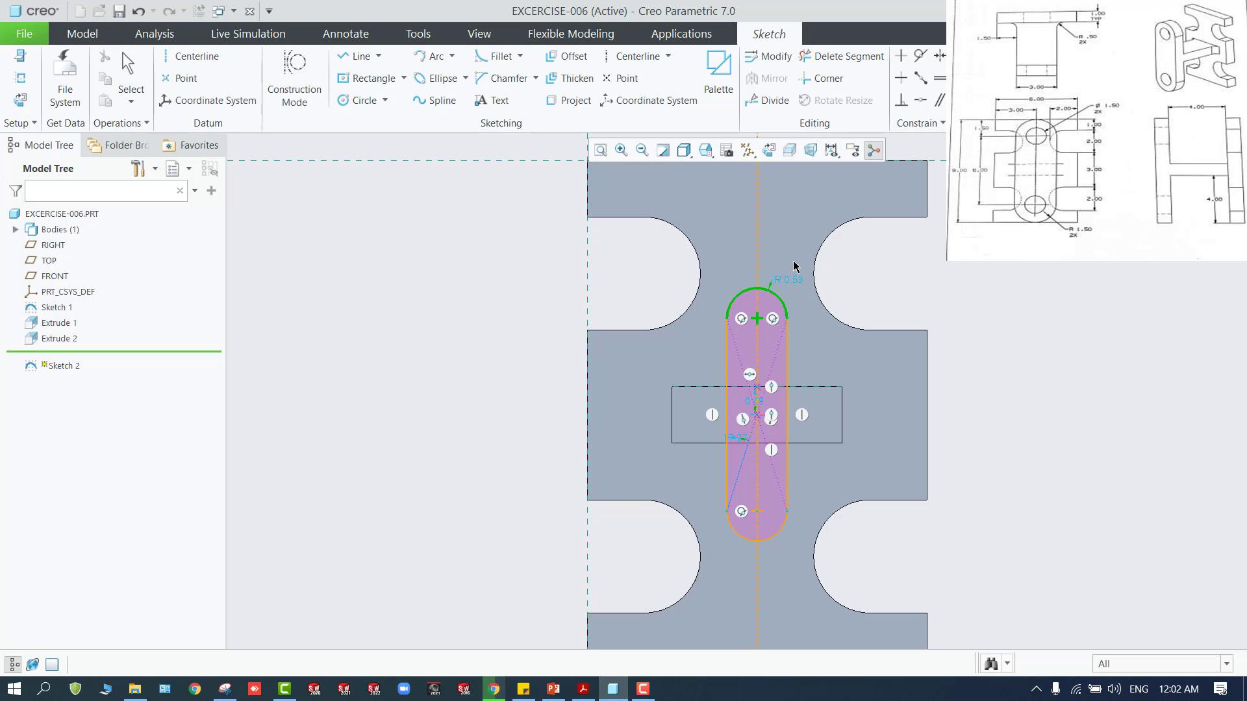
pyautogui.middleClick(794, 261)
pyautogui.write('1.5')
pyautogui.press('Return')
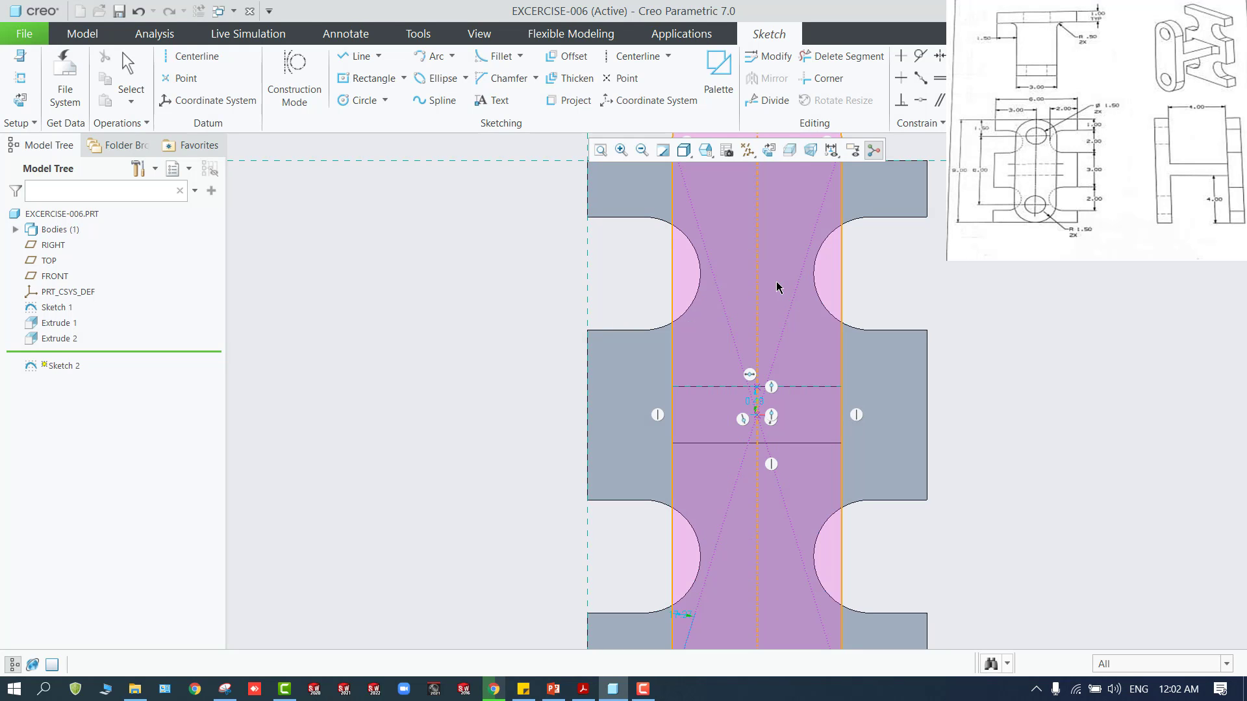
# Dimension the vertical distance between the slot profile's two arc centres as 6
pyautogui.scroll(4, 788, 348)
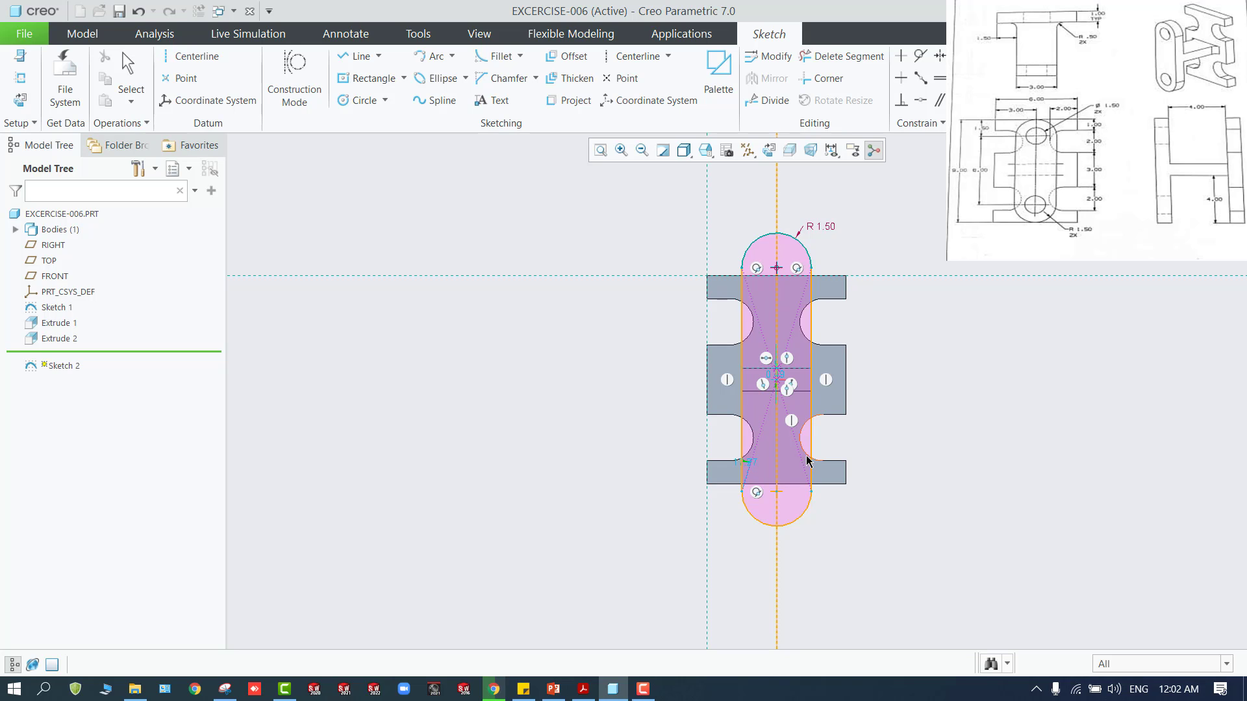
pyautogui.middleClick(914, 414)
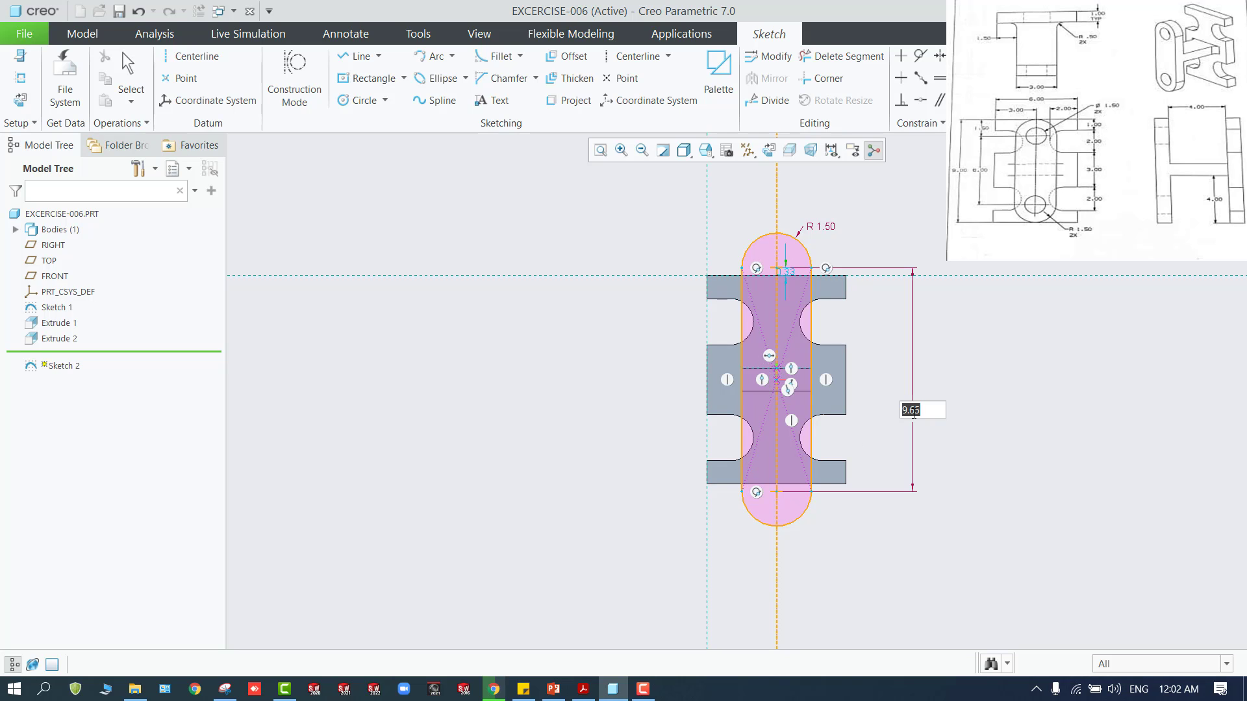
pyautogui.write('6')
pyautogui.press('Return')
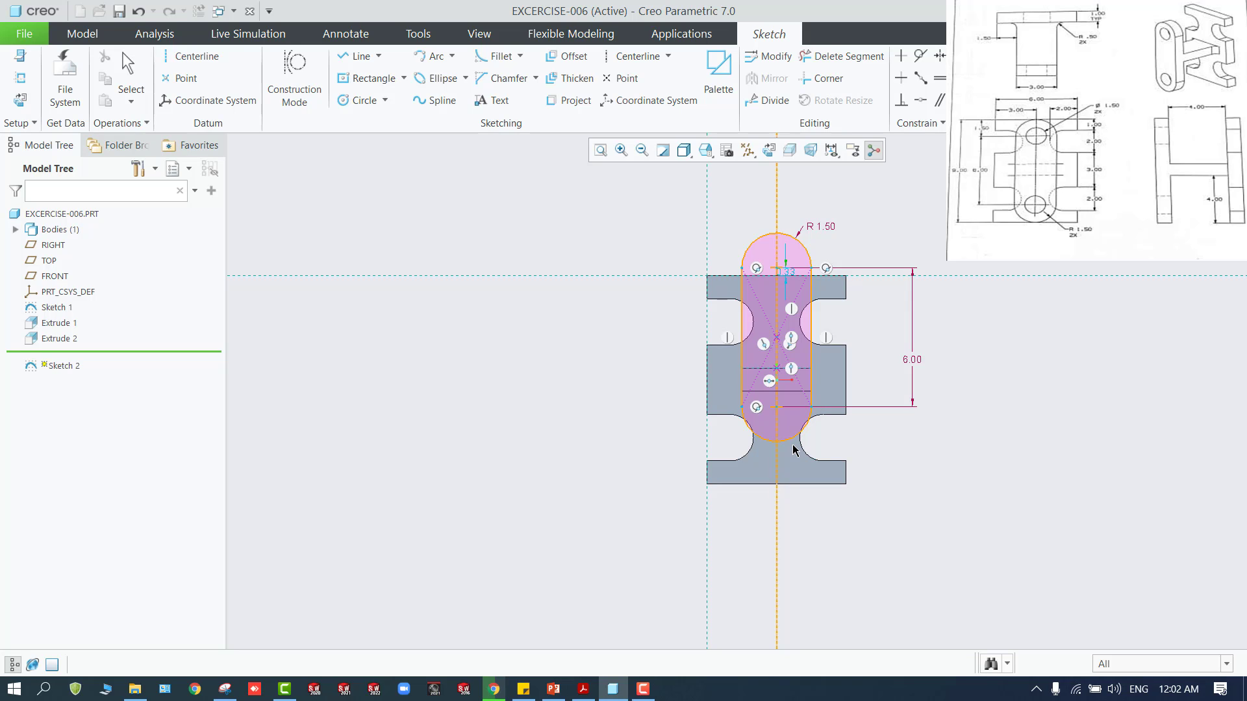
# Constrain the slot profile's lower end arc tangent to the bottom edge of the existing body
pyautogui.click(921, 55)
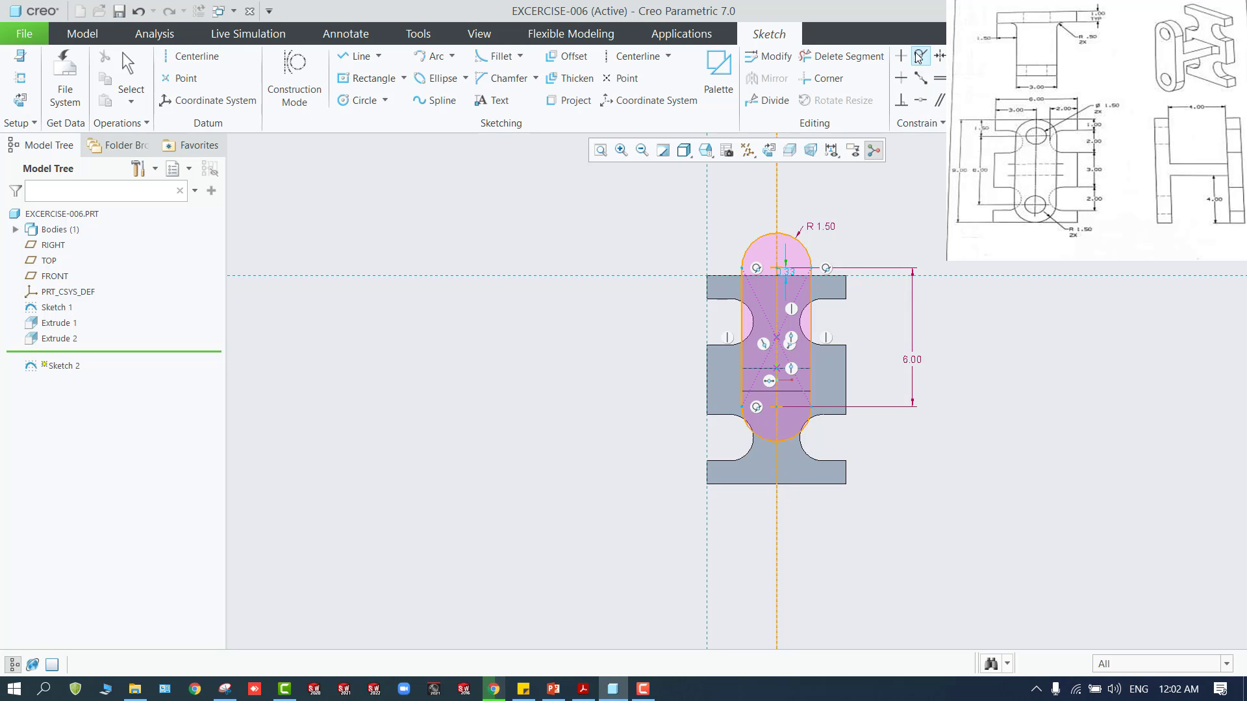
pyautogui.click(799, 436)
pyautogui.click(796, 483)
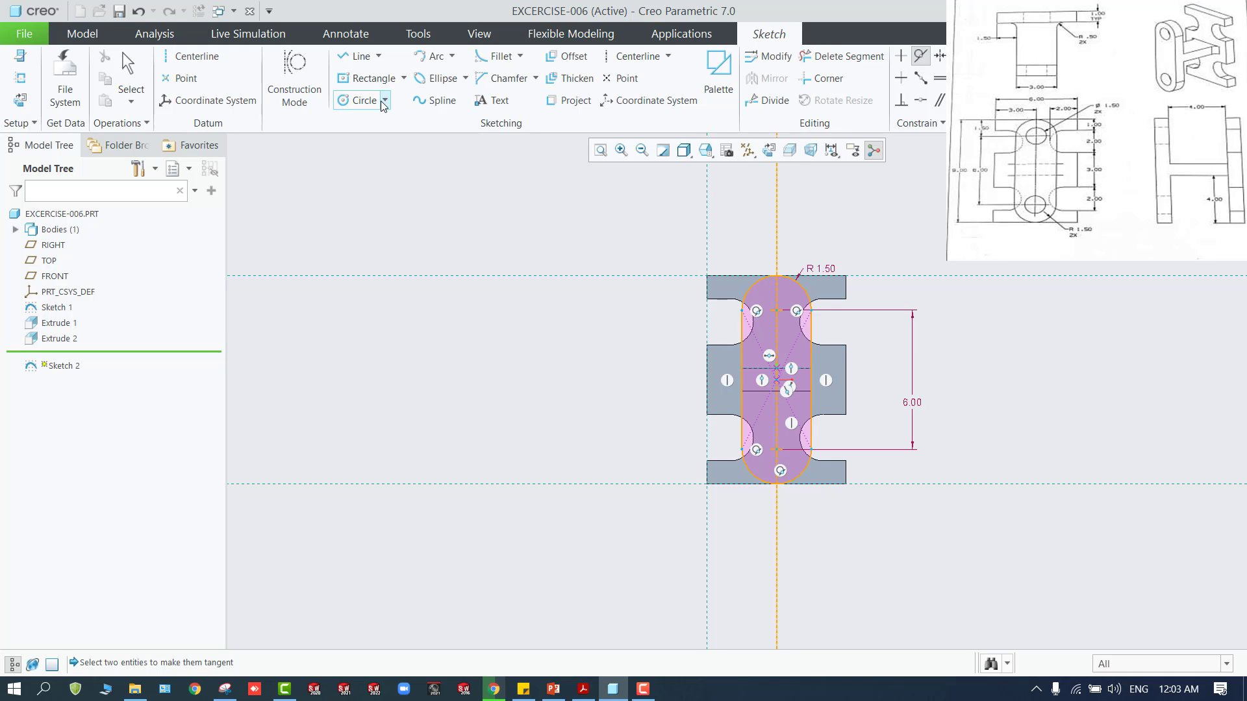
# Draw two equal hole circles inside the slot profile, concentric with its upper and lower end arcs
pyautogui.click(361, 100)
pyautogui.click(777, 309)
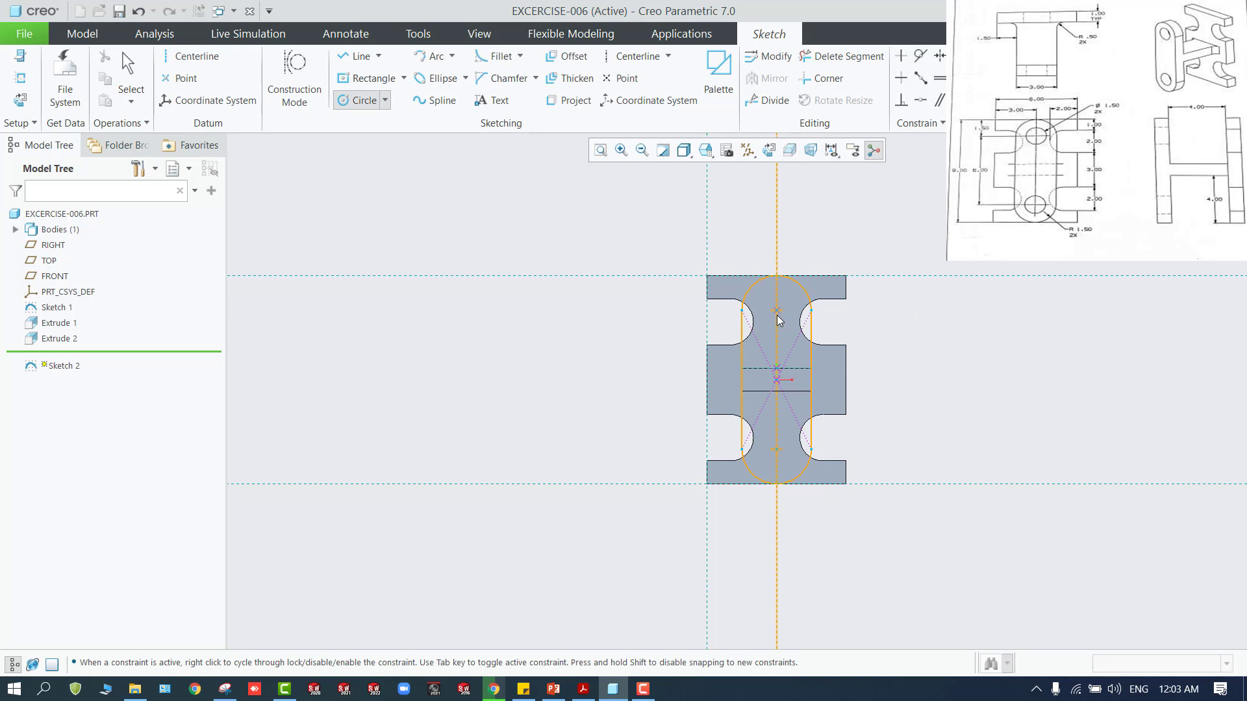
pyautogui.click(793, 322)
pyautogui.click(777, 450)
pyautogui.click(794, 465)
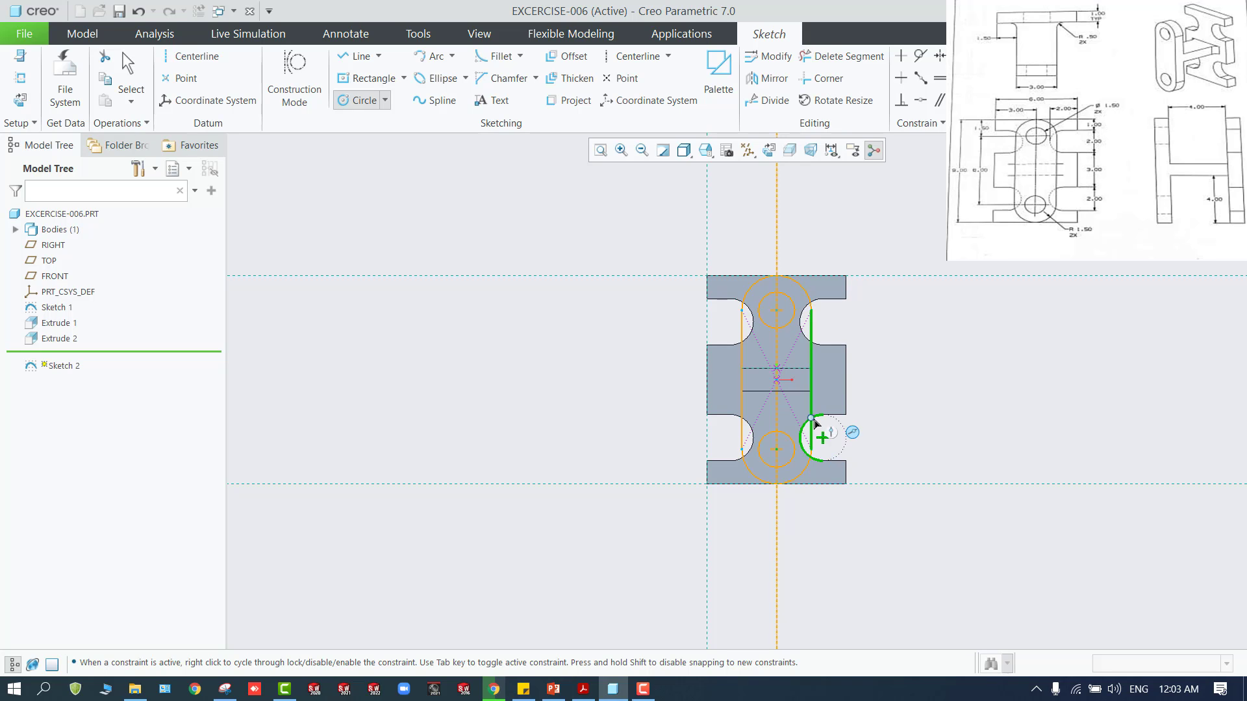
pyautogui.middleClick(913, 183)
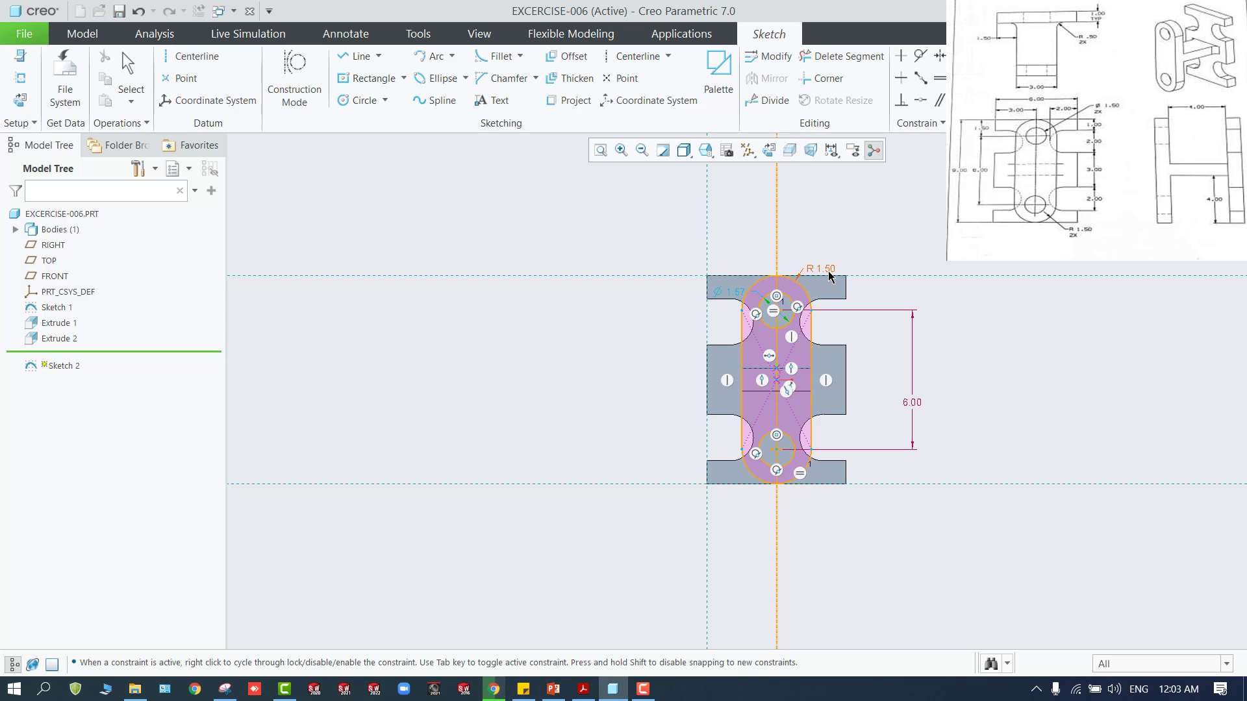
# Dimension the upper hole circle with a radius of 1.5
pyautogui.click(790, 323)
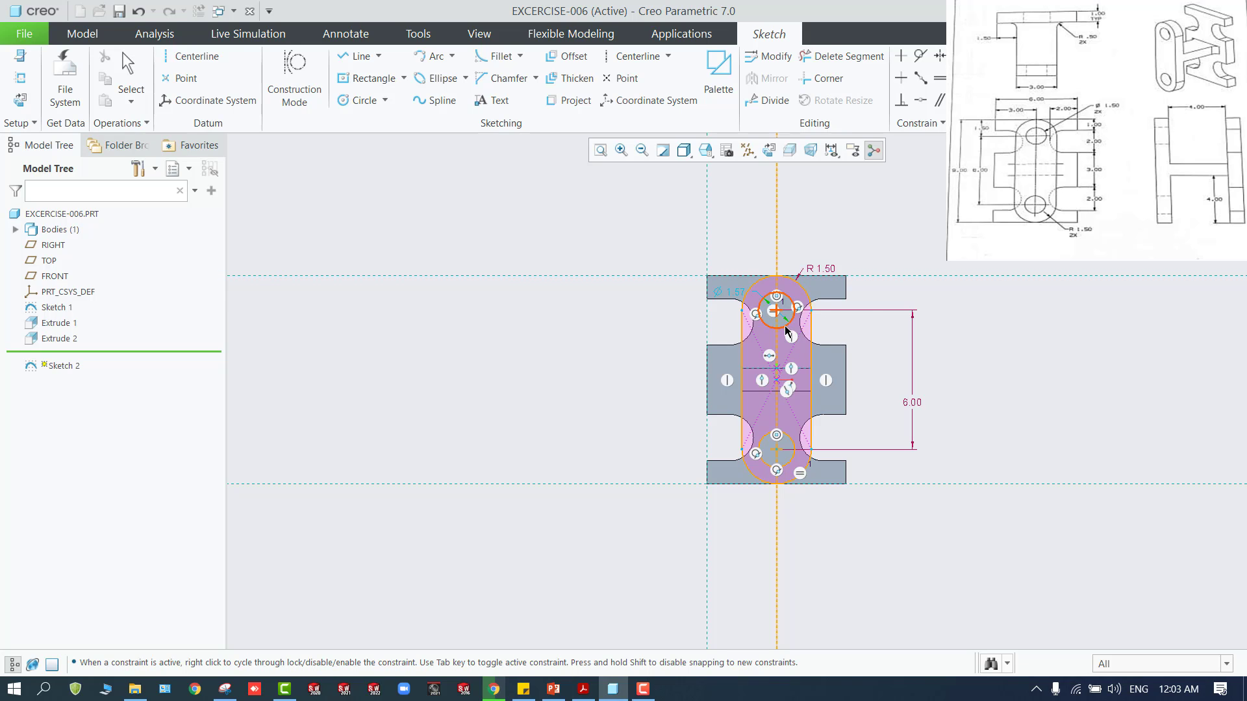
pyautogui.middleClick(874, 308)
pyautogui.write('1')
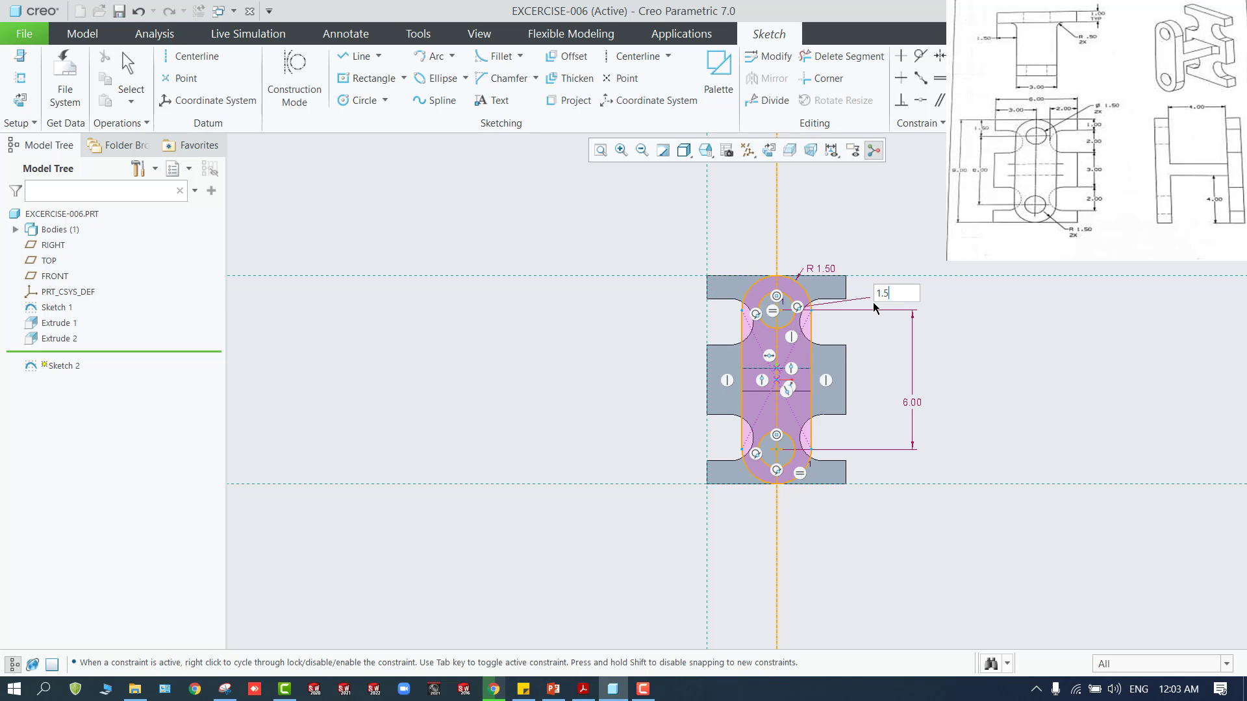
pyautogui.write('.5')
pyautogui.press('Return')
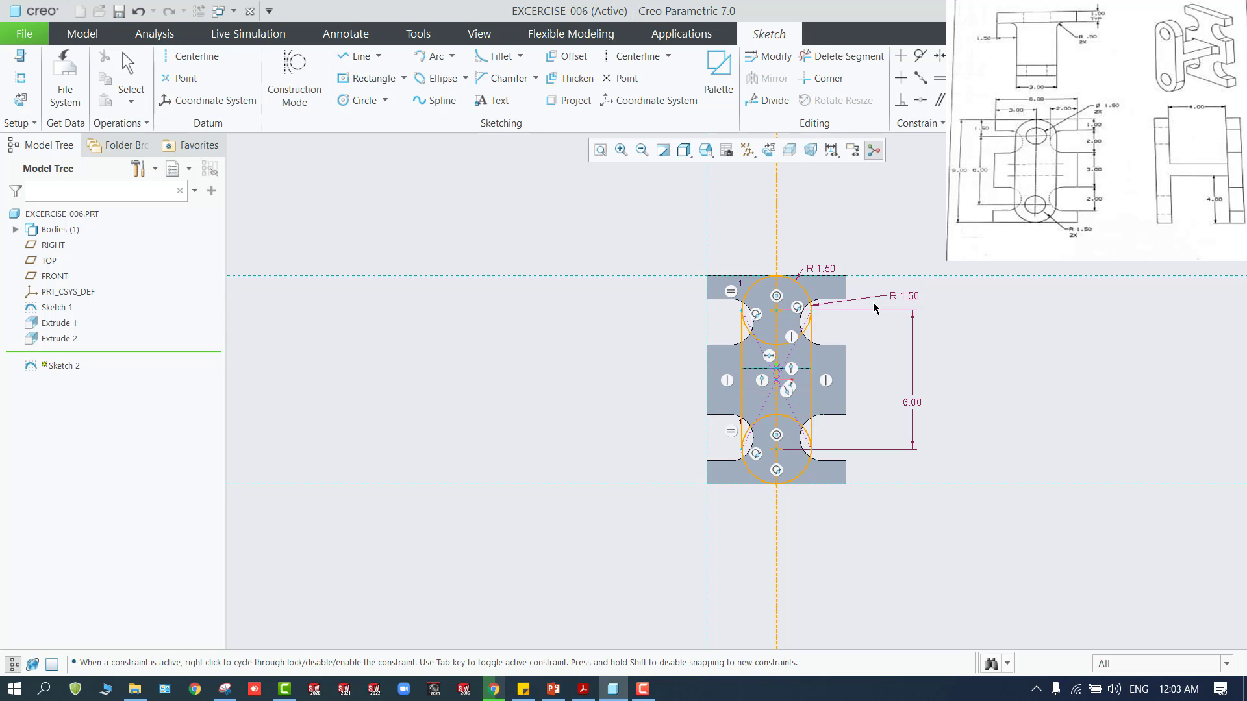
# Set the upper hole circle's radius to 1.5/2 and finish the sketch
pyautogui.click(916, 298)
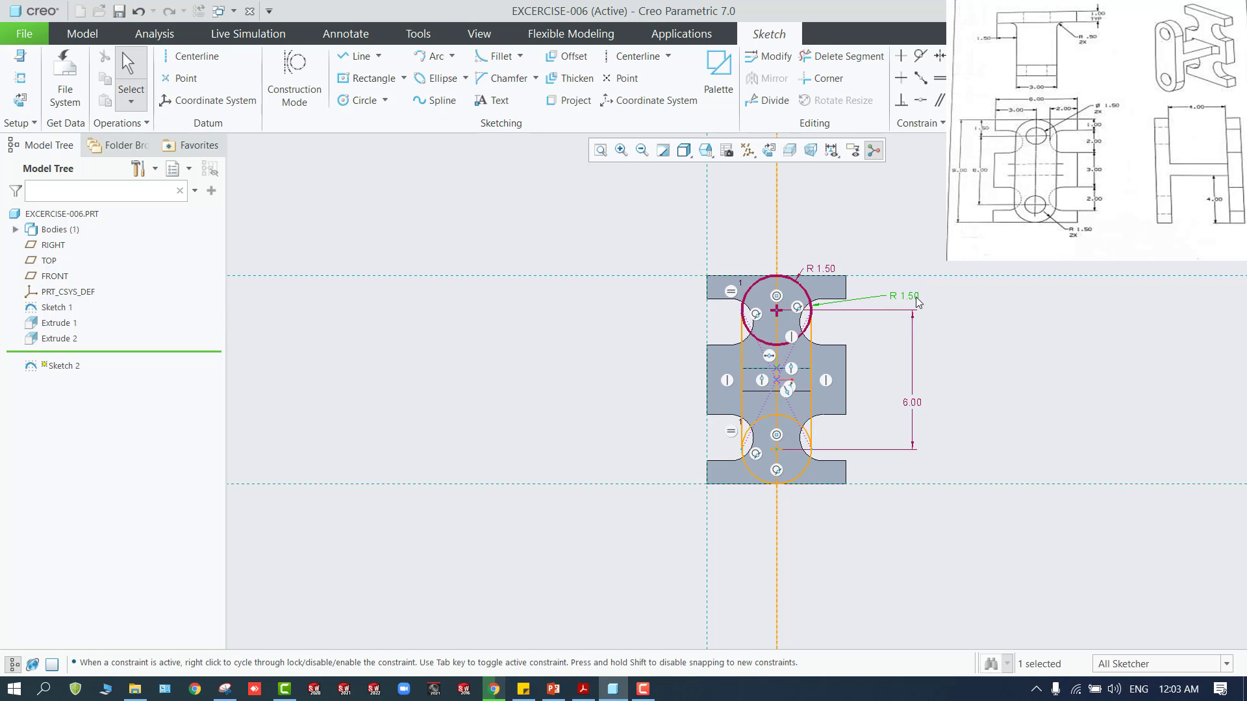
pyautogui.doubleClick(909, 297)
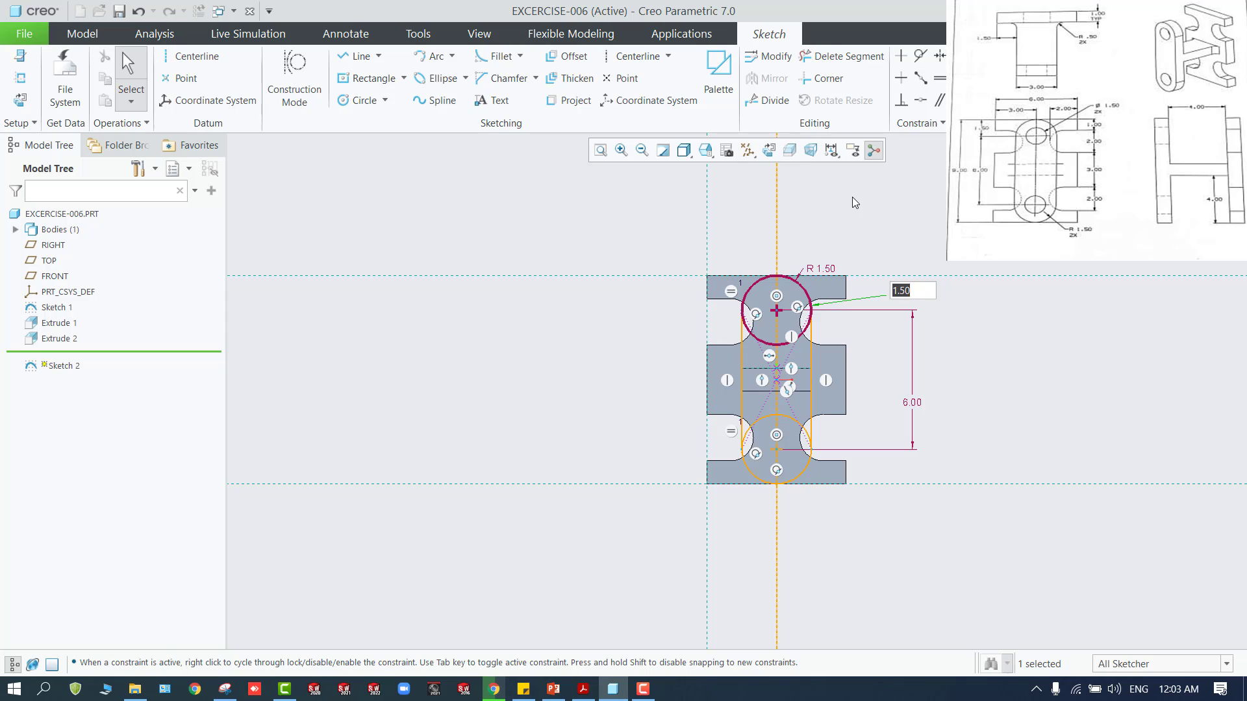
pyautogui.write('1.5/2')
pyautogui.press('Return')
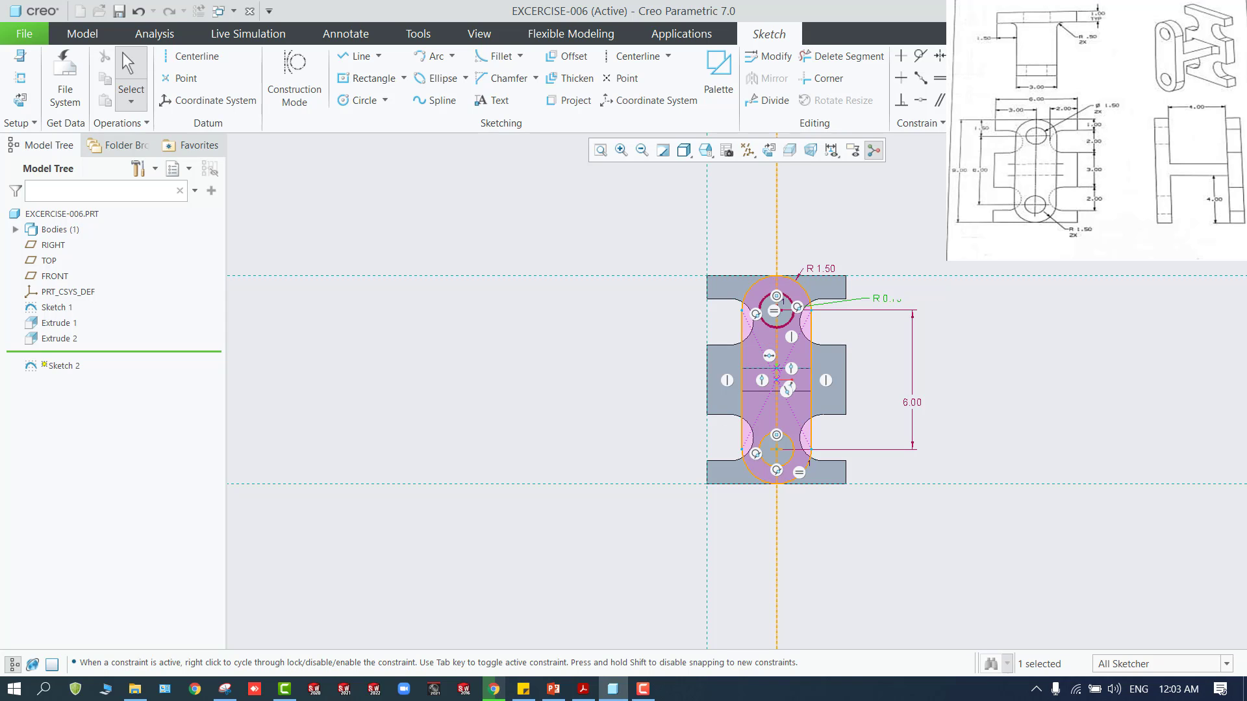
pyautogui.click(587, 252)
pyautogui.click(1176, 71)
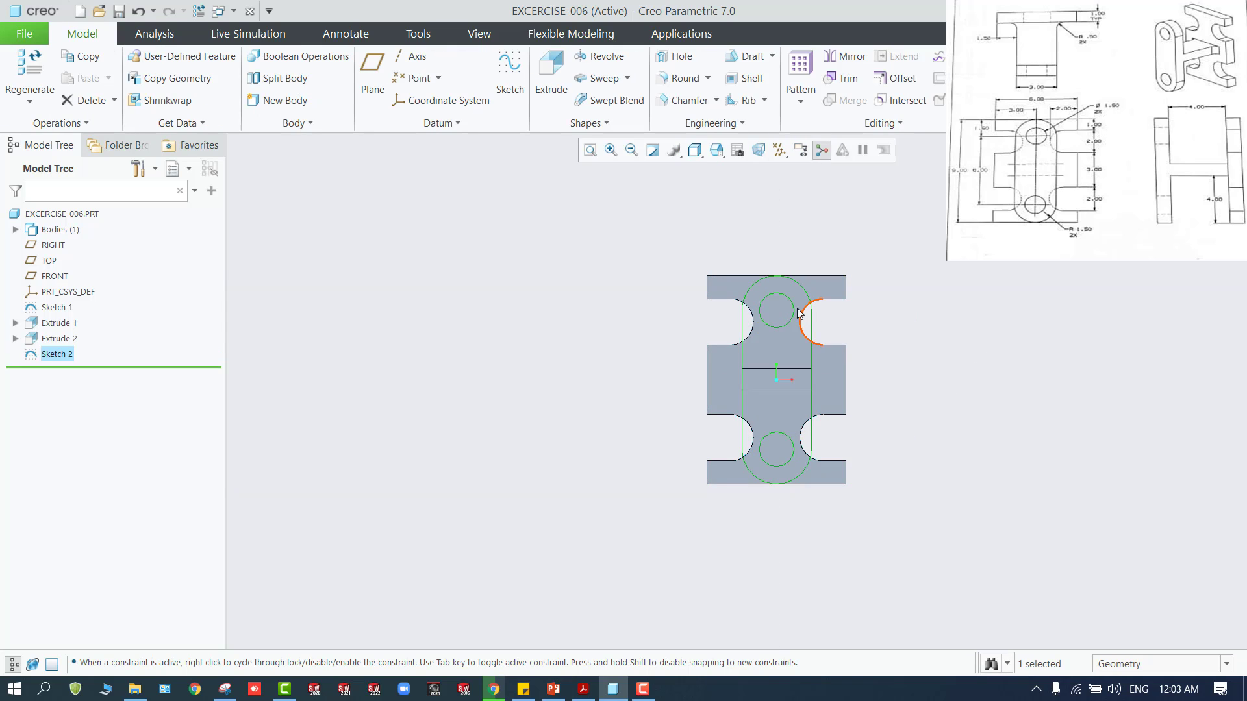
# Filter the selection to Sketch Region and select the slot profile's upper, middle and lower regions, excluding the holes
pyautogui.click(1133, 664)
pyautogui.click(1125, 634)
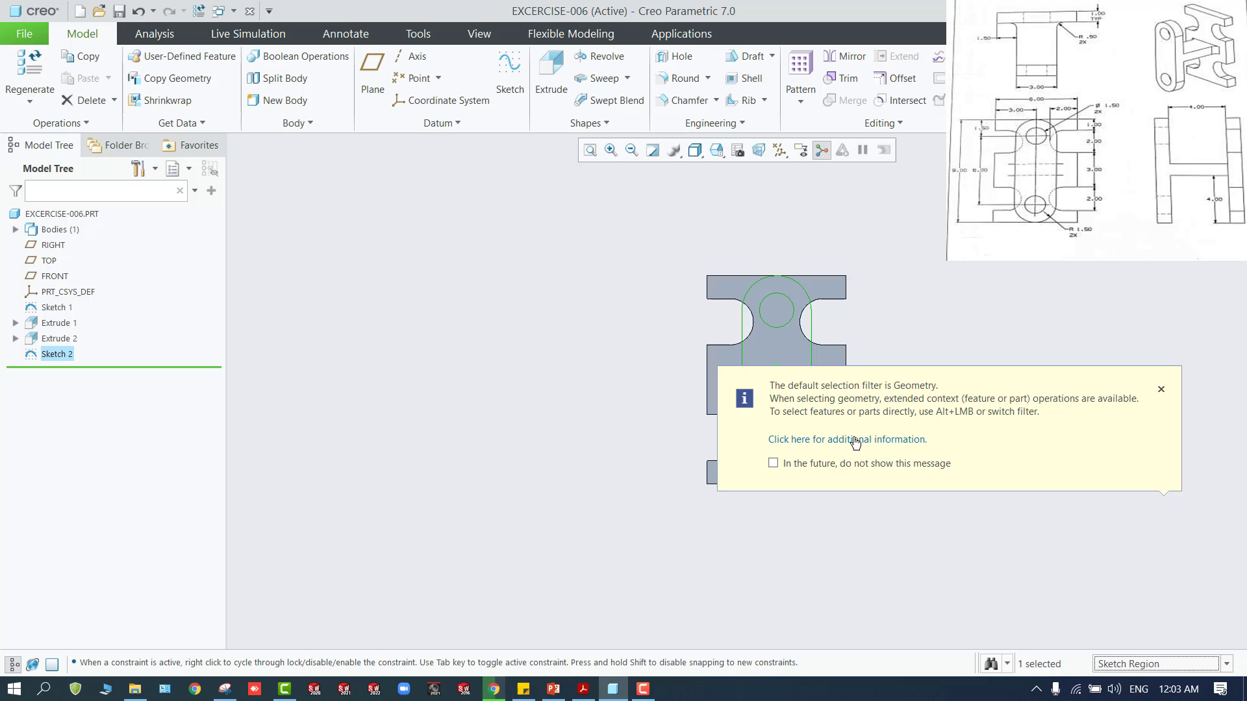
pyautogui.click(805, 351)
pyautogui.click(1161, 389)
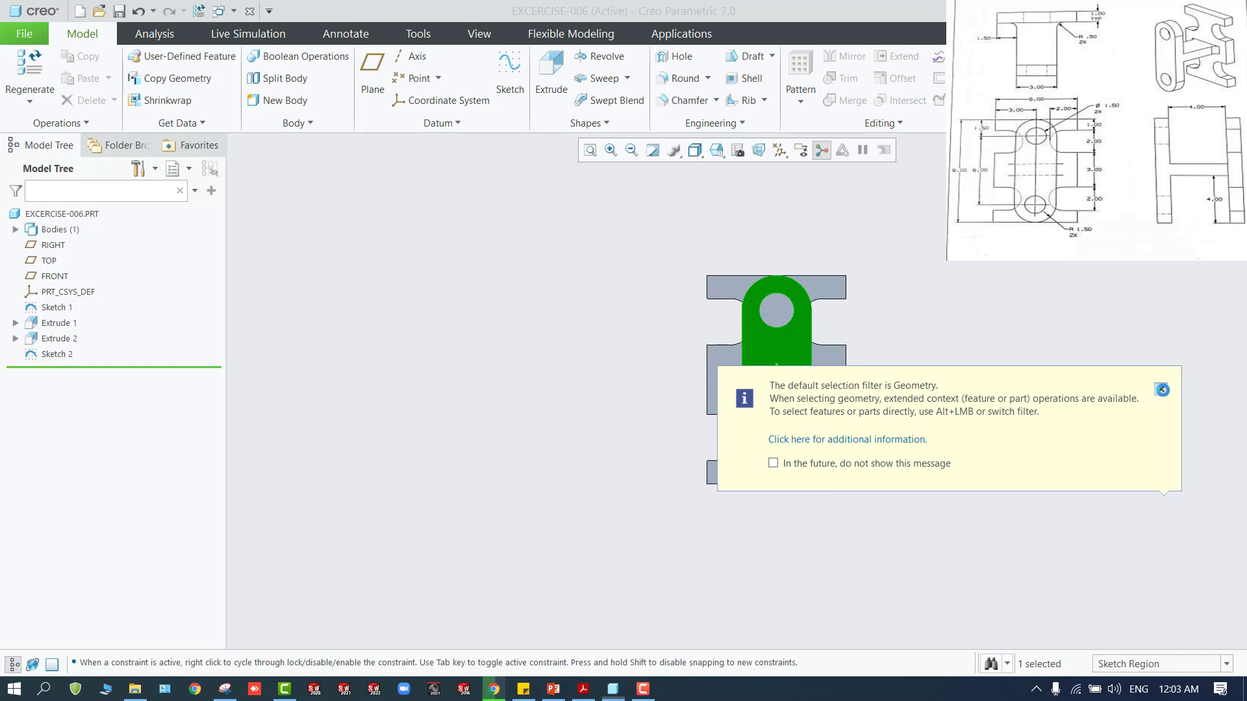
pyautogui.moveTo(1016, 375); pyautogui.dragTo(730, 420, button='middle')
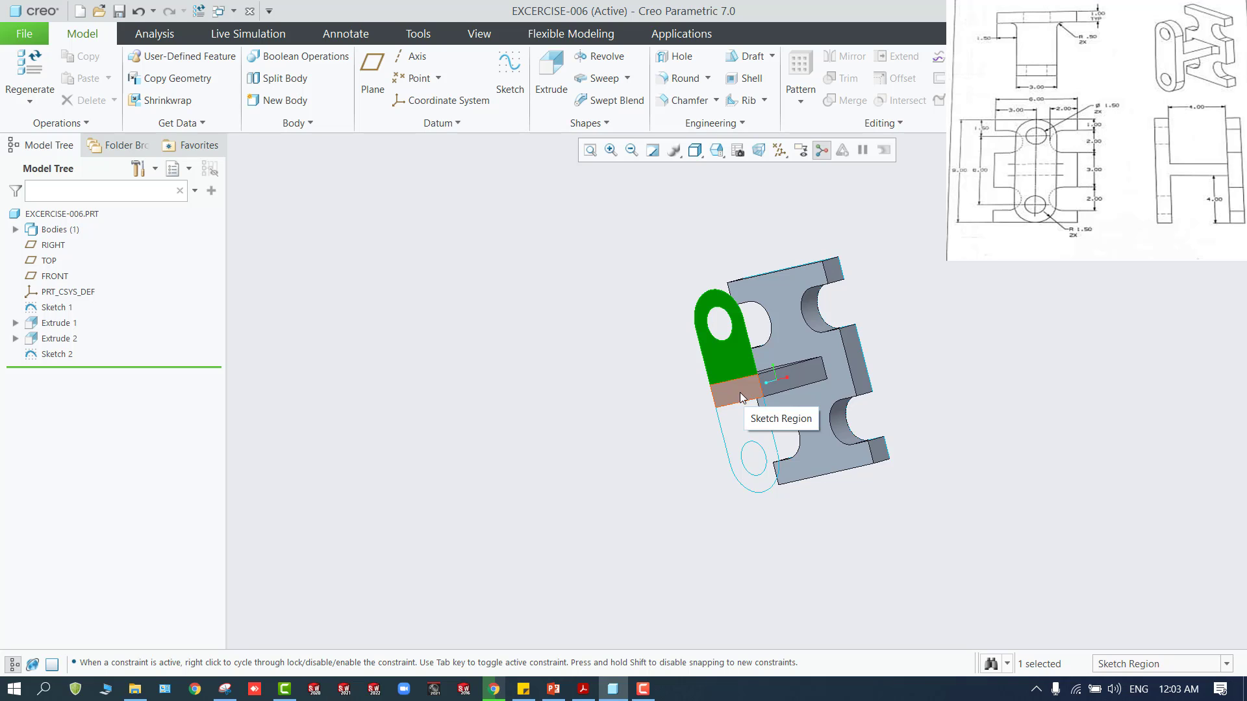
pyautogui.keyDown('ctrl'); pyautogui.click(739, 392); pyautogui.keyUp('ctrl')
pyautogui.keyDown('ctrl'); pyautogui.click(745, 430); pyautogui.keyUp('ctrl')
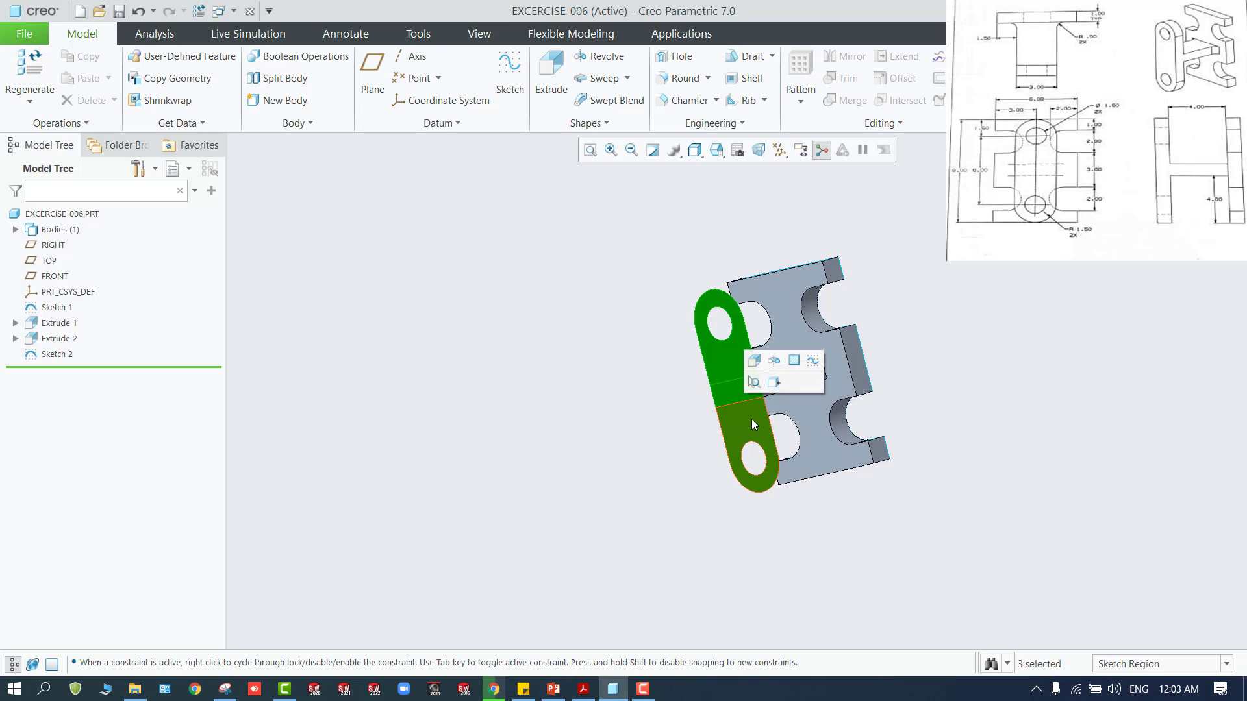
# Extrude the selected slot regions as a solid with a depth of 1, outward from the web's end face
pyautogui.click(755, 360)
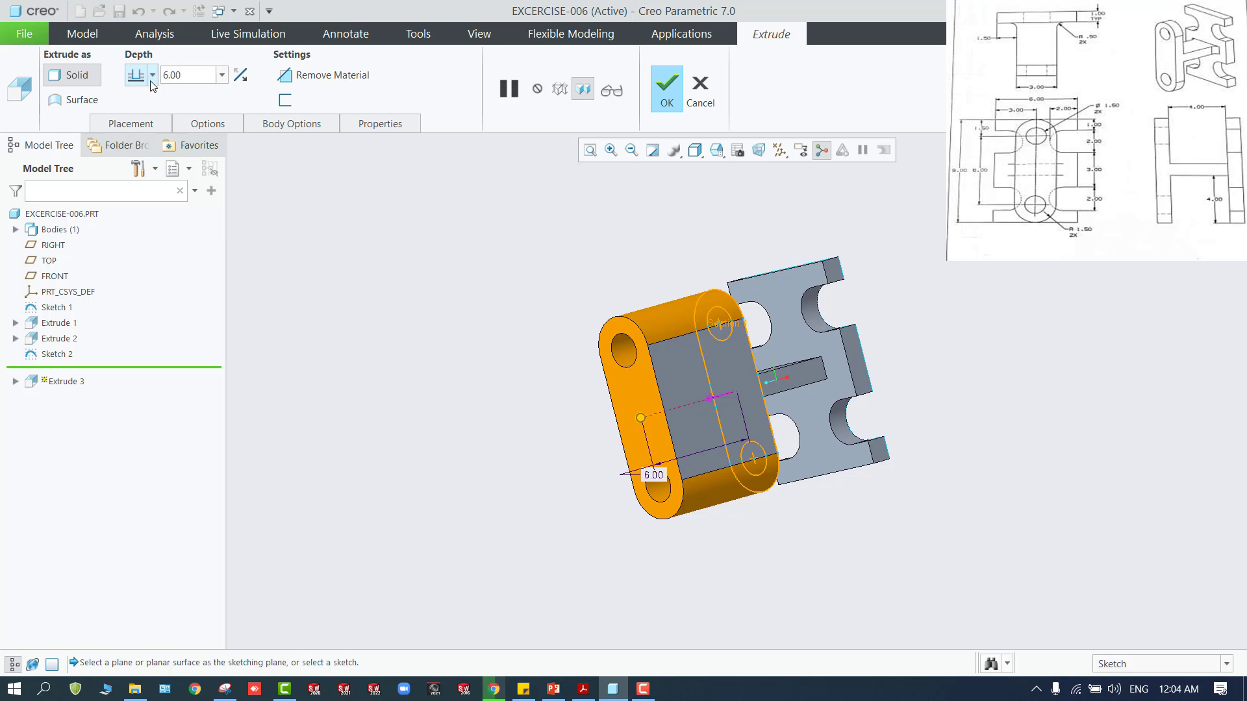
pyautogui.click(200, 76)
pyautogui.write('1')
pyautogui.press('Return')
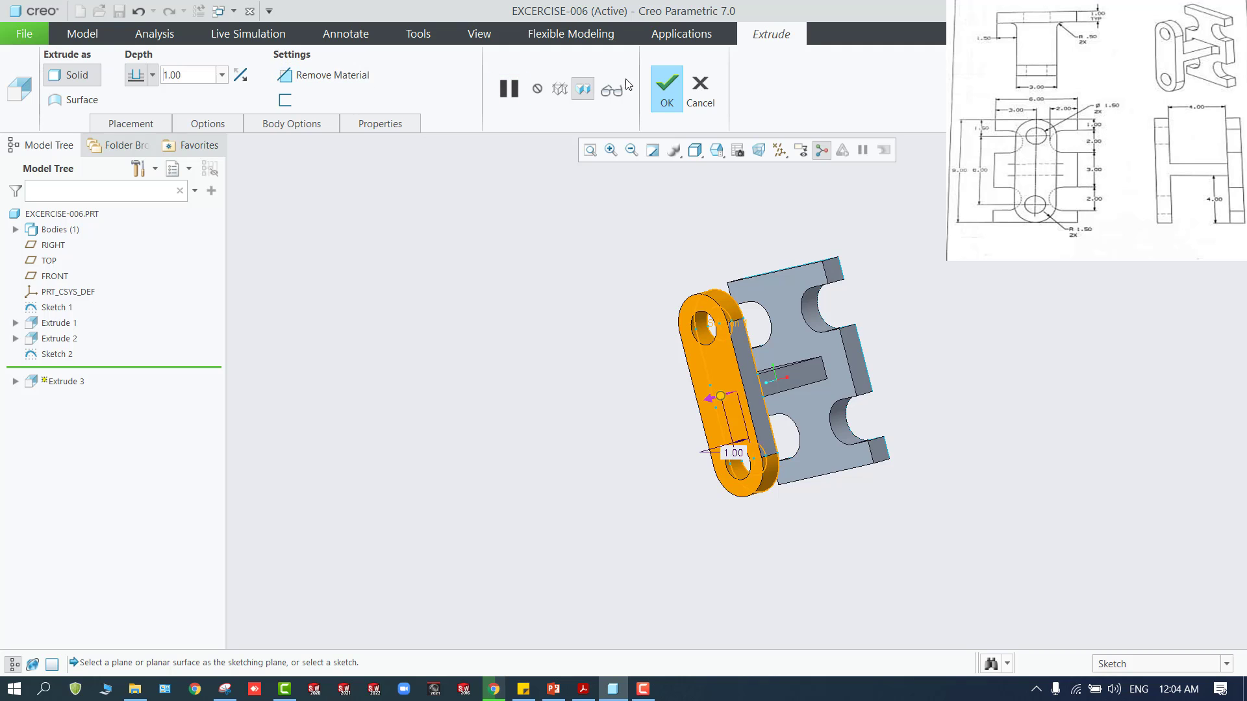
pyautogui.click(667, 87)
pyautogui.click(555, 249)
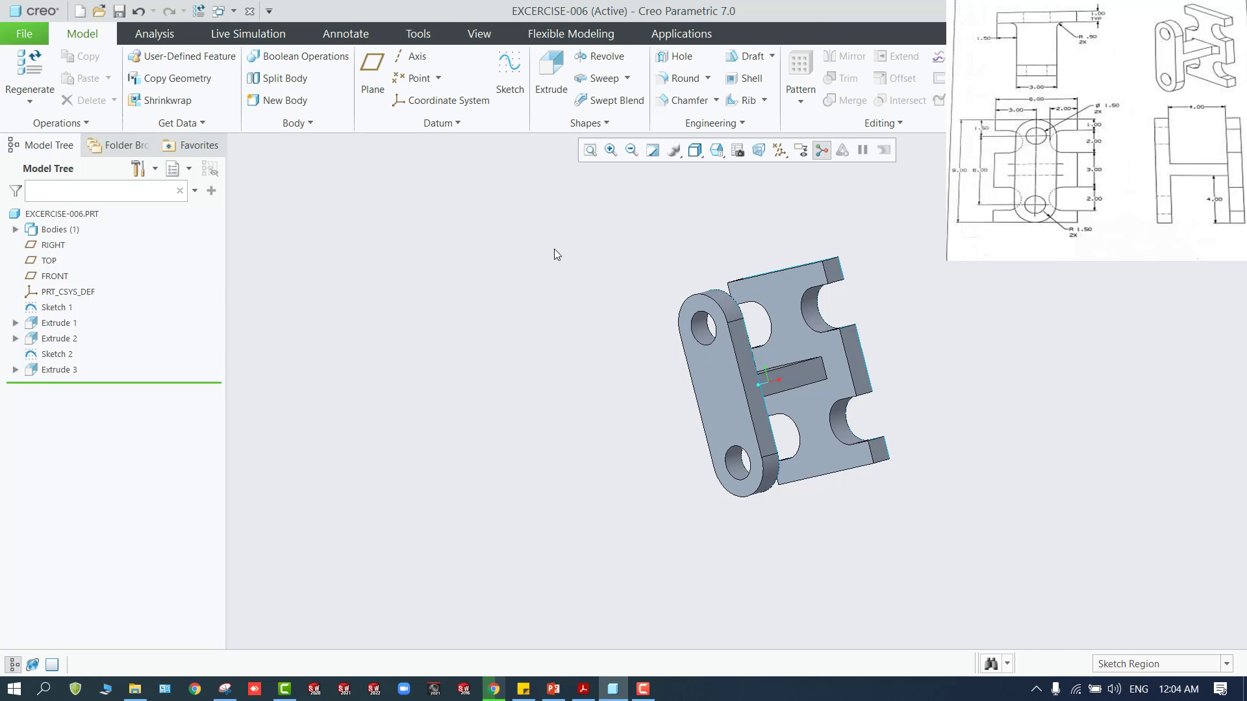
# Start a Round of radius 0.50 on one side edge where the central web meets the notched plate
pyautogui.moveTo(583, 318)
pyautogui.mouseDown(button='middle')
pyautogui.moveTo(646, 348)
pyautogui.moveTo(580, 297)
pyautogui.moveTo(643, 332)
pyautogui.moveTo(597, 323)
pyautogui.mouseUp(button='middle')
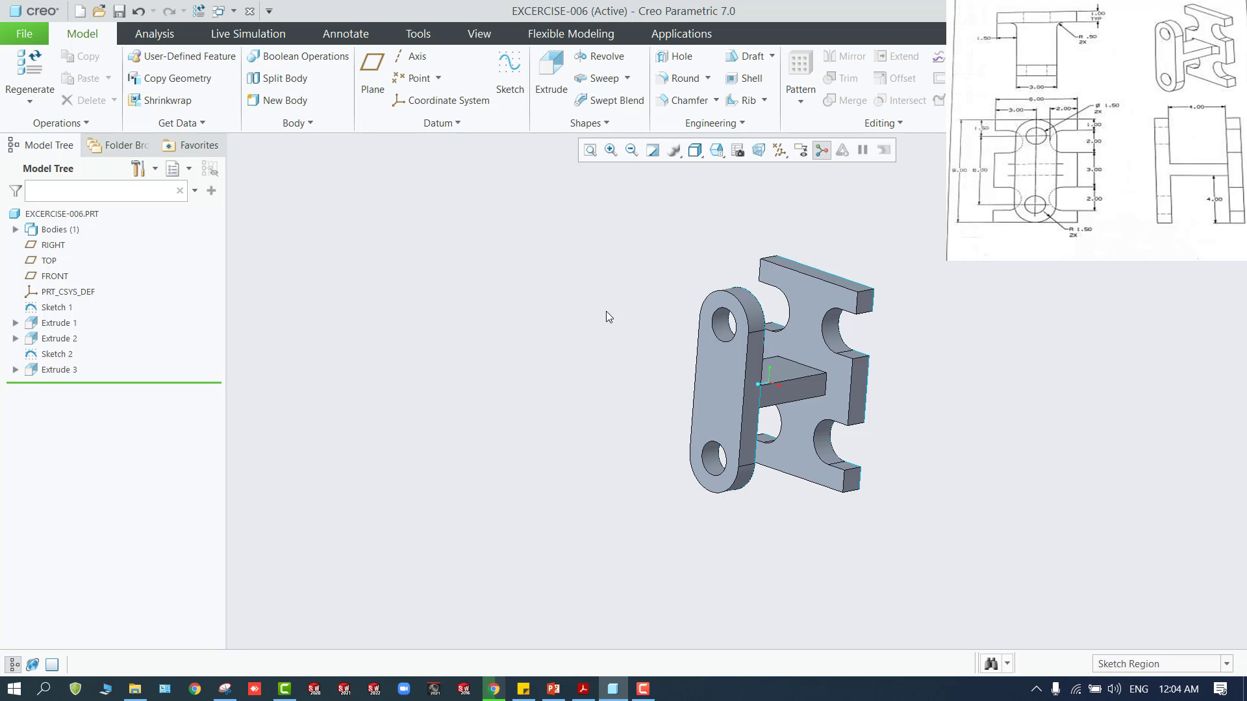
pyautogui.moveTo(597, 288); pyautogui.dragTo(571, 272, button='middle')
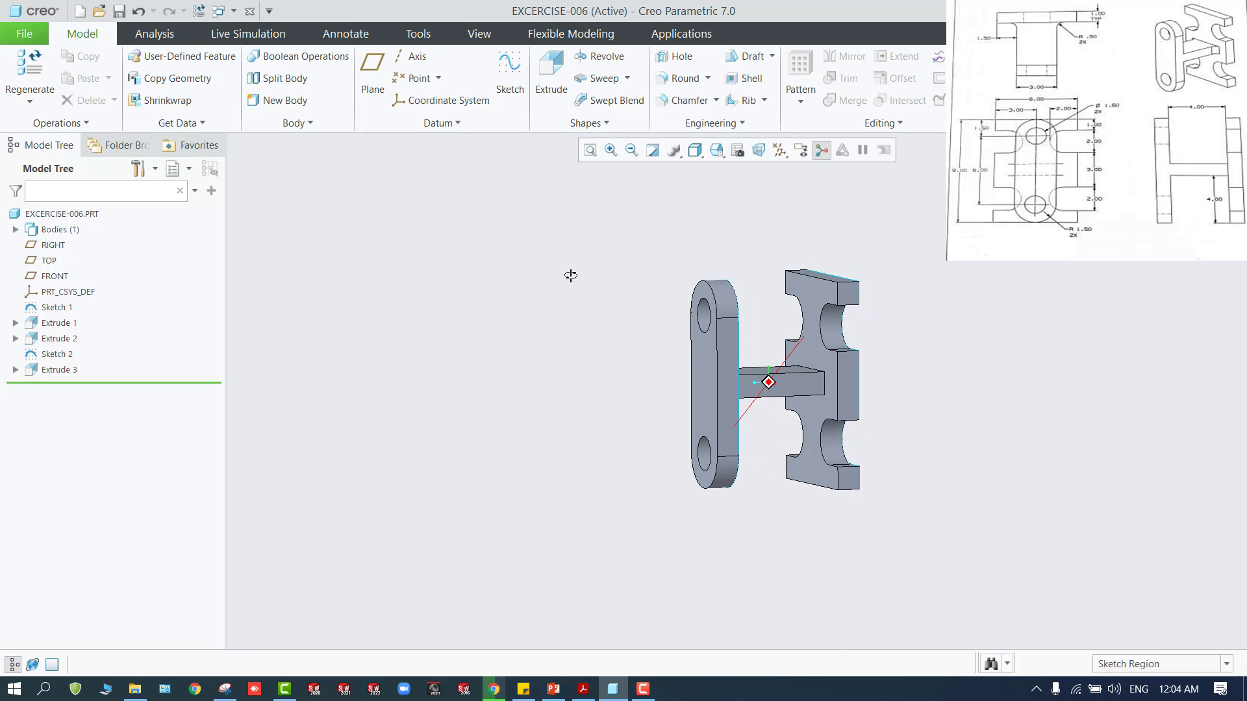
pyautogui.click(696, 78)
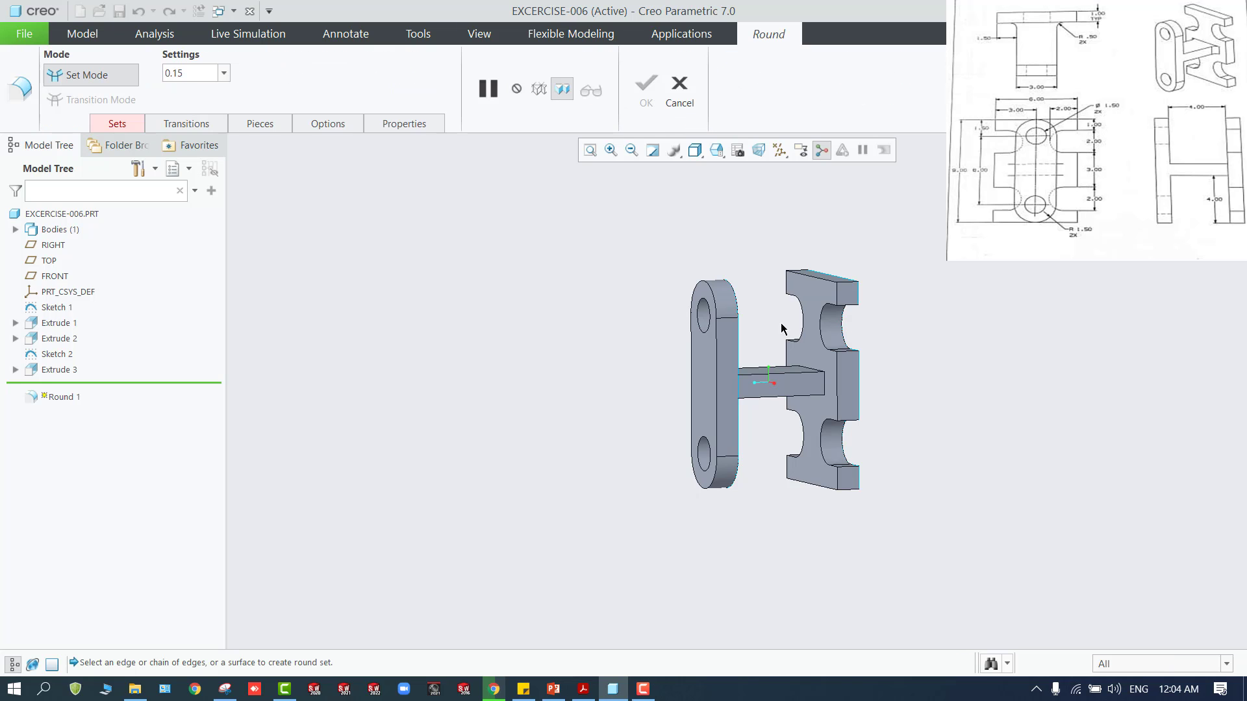
pyautogui.click(826, 383)
pyautogui.moveTo(787, 419); pyautogui.dragTo(818, 418, button='middle')
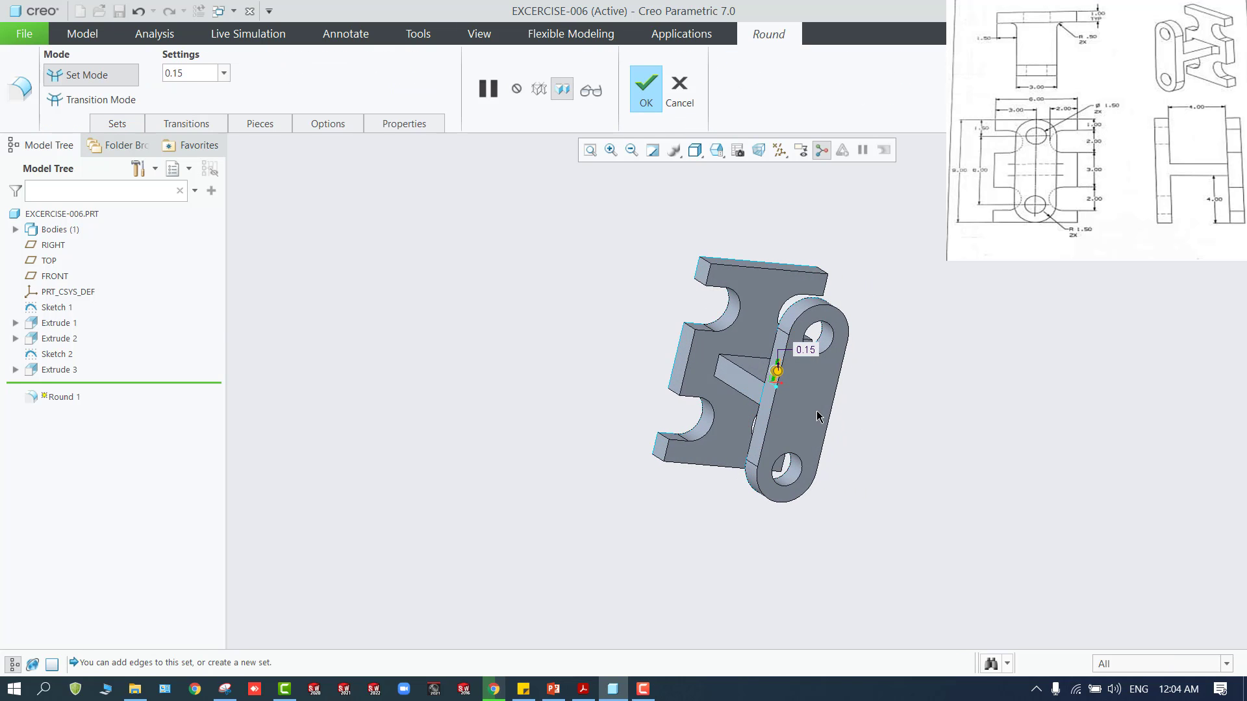
pyautogui.click(777, 367)
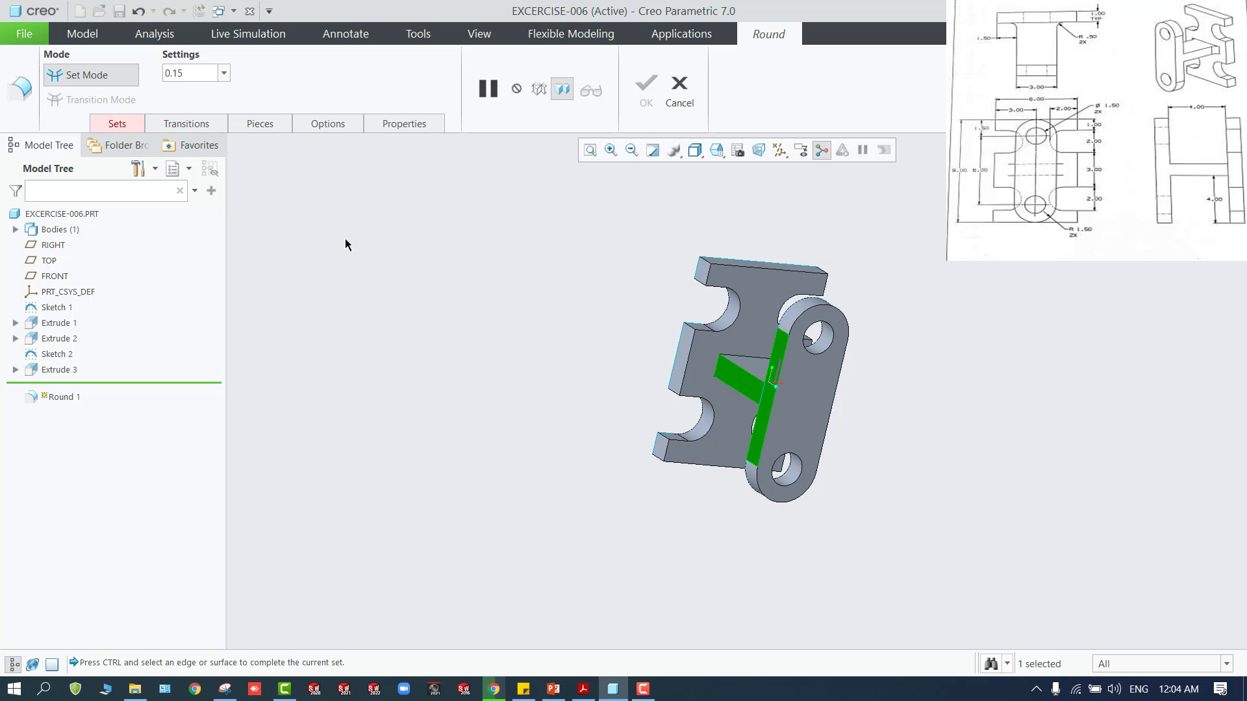
pyautogui.doubleClick(189, 73)
pyautogui.write('0.50')
pyautogui.keyDown('ctrl'); pyautogui.click(716, 369); pyautogui.keyUp('ctrl')
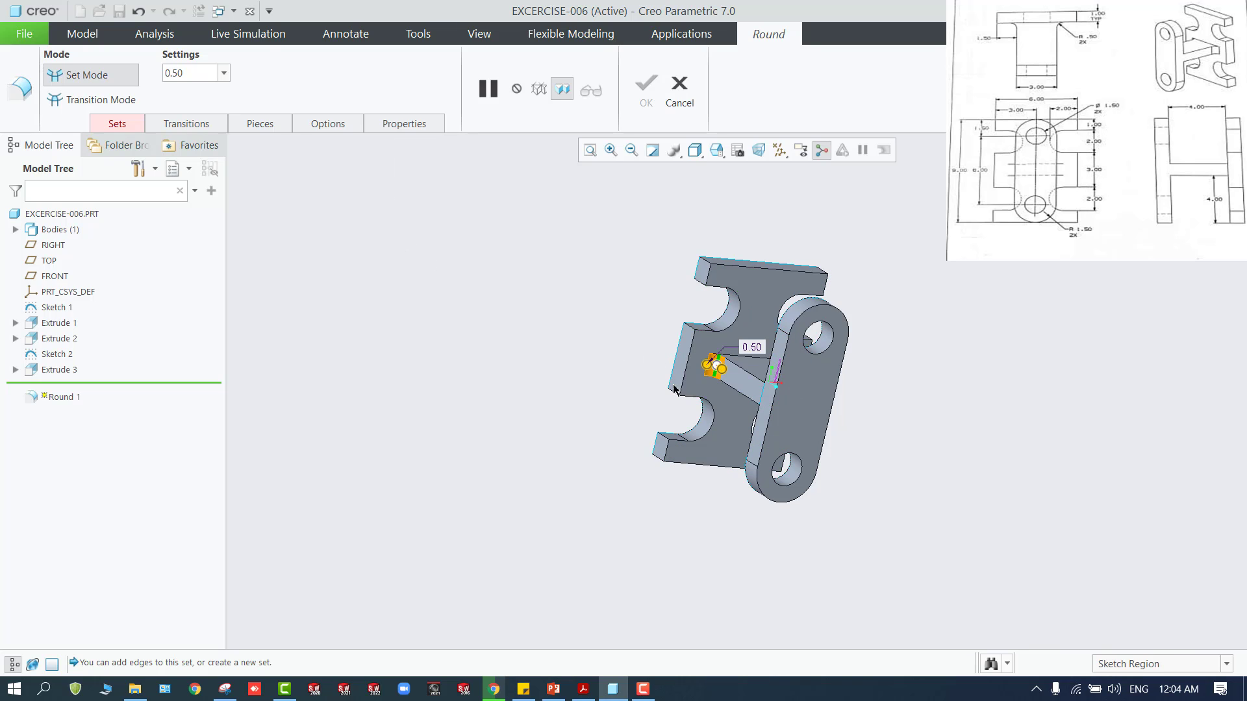
# Round the web's opposite side edge at the notched plate with a radius of 0.5 and complete the feature
pyautogui.moveTo(717, 369); pyautogui.dragTo(532, 354, button='middle')
pyautogui.click(826, 393)
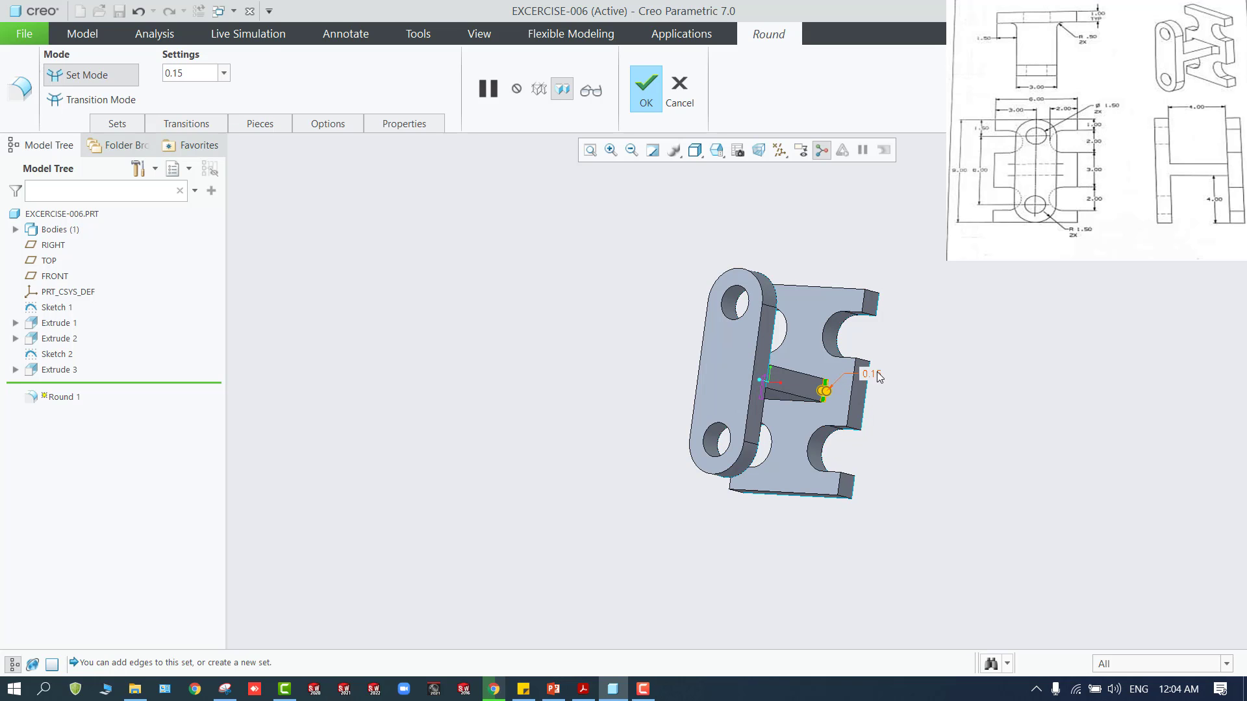
pyautogui.doubleClick(174, 73)
pyautogui.write('0.5')
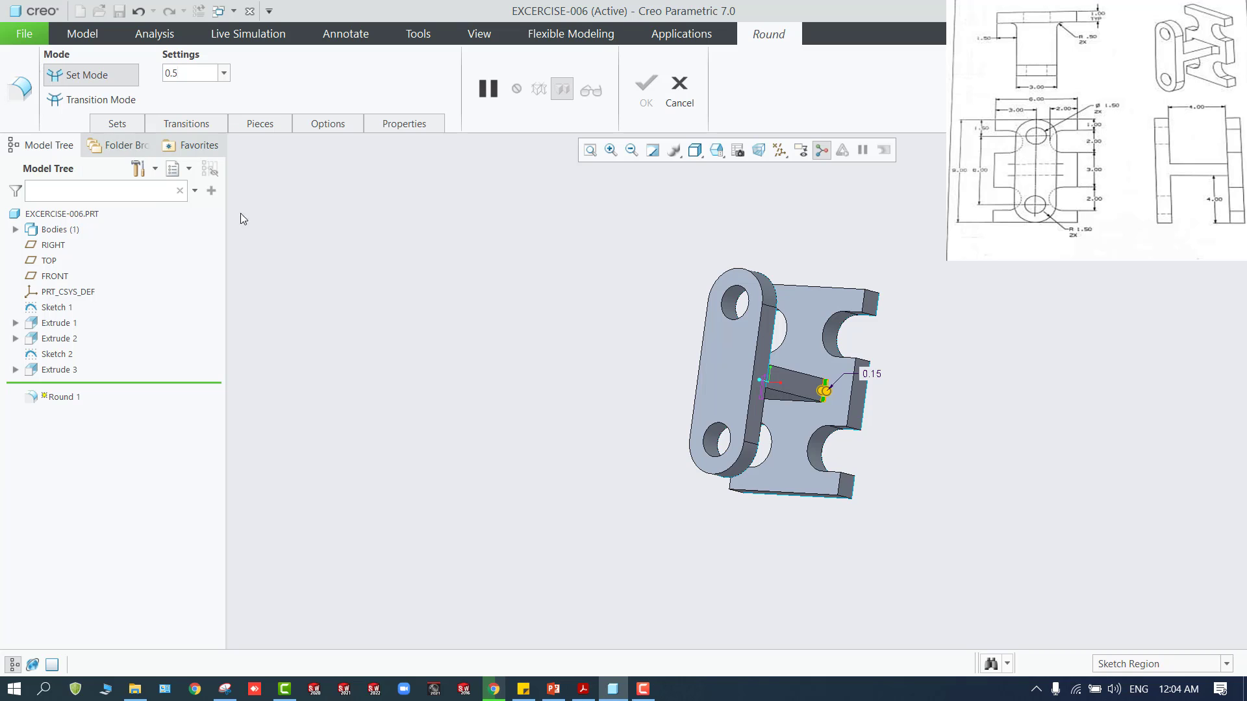
pyautogui.press('Return')
pyautogui.moveTo(455, 285); pyautogui.dragTo(637, 318, button='middle')
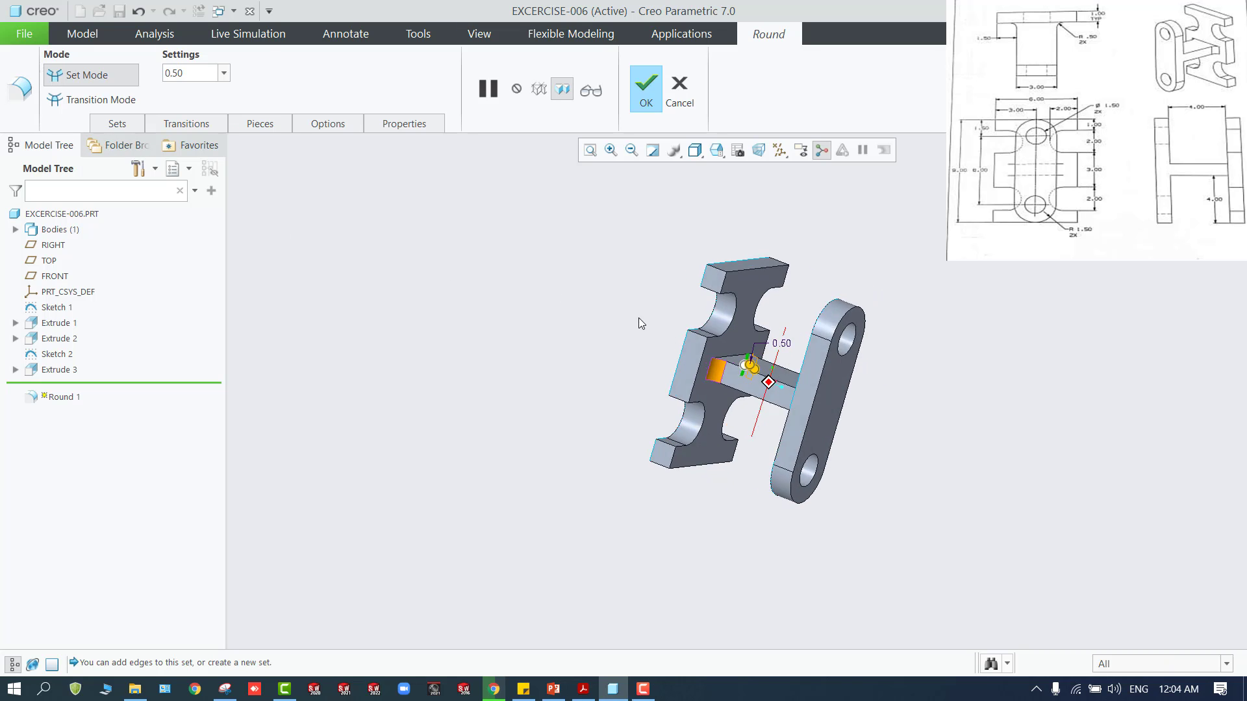
pyautogui.click(646, 87)
pyautogui.moveTo(517, 295); pyautogui.dragTo(504, 369, button='middle')
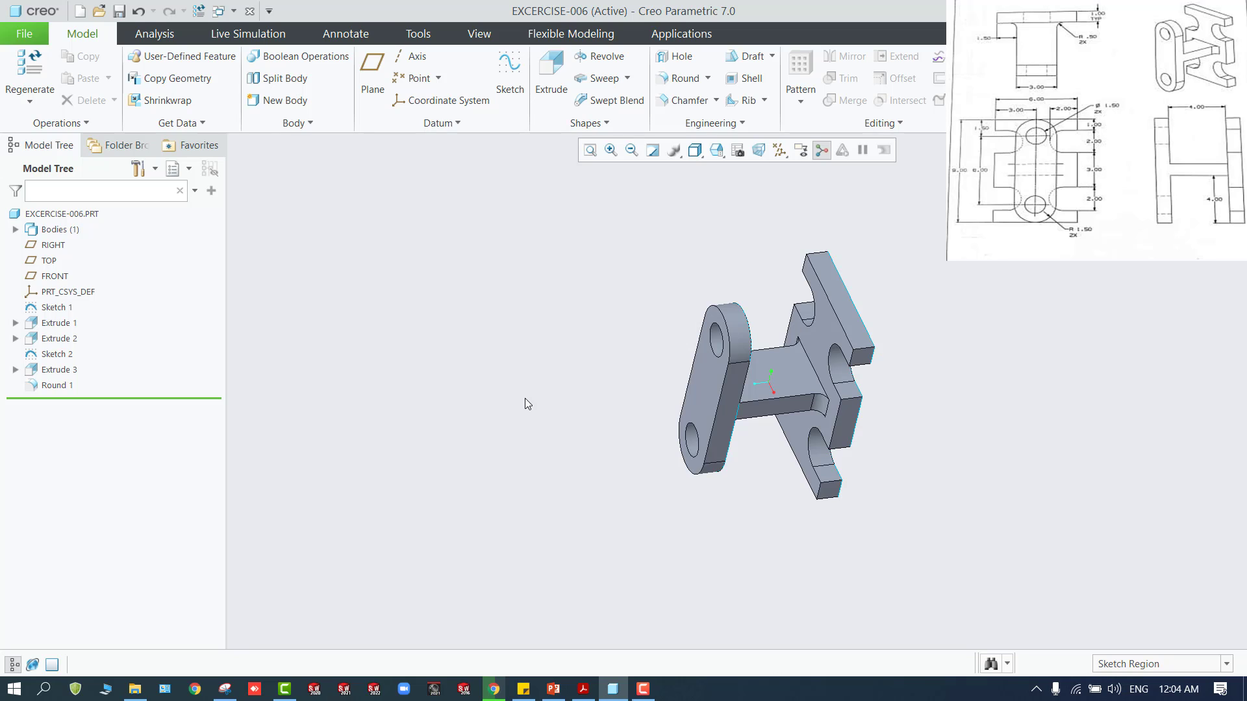
pyautogui.click(643, 688)
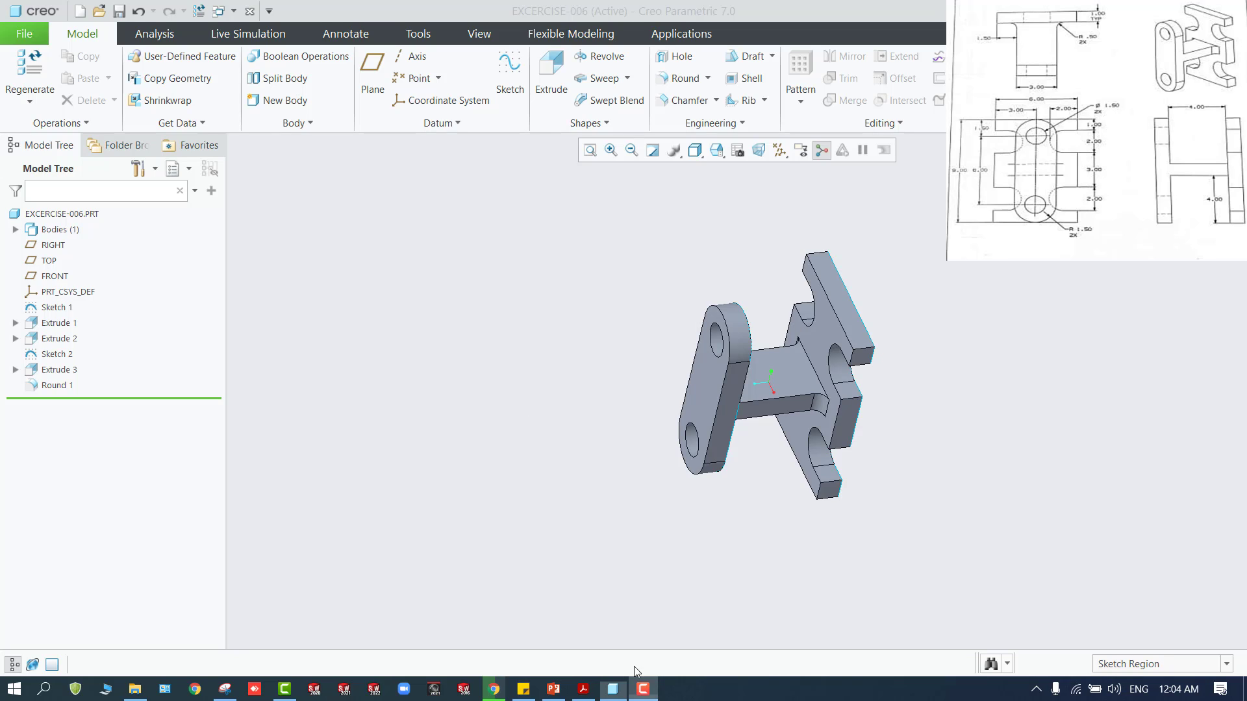